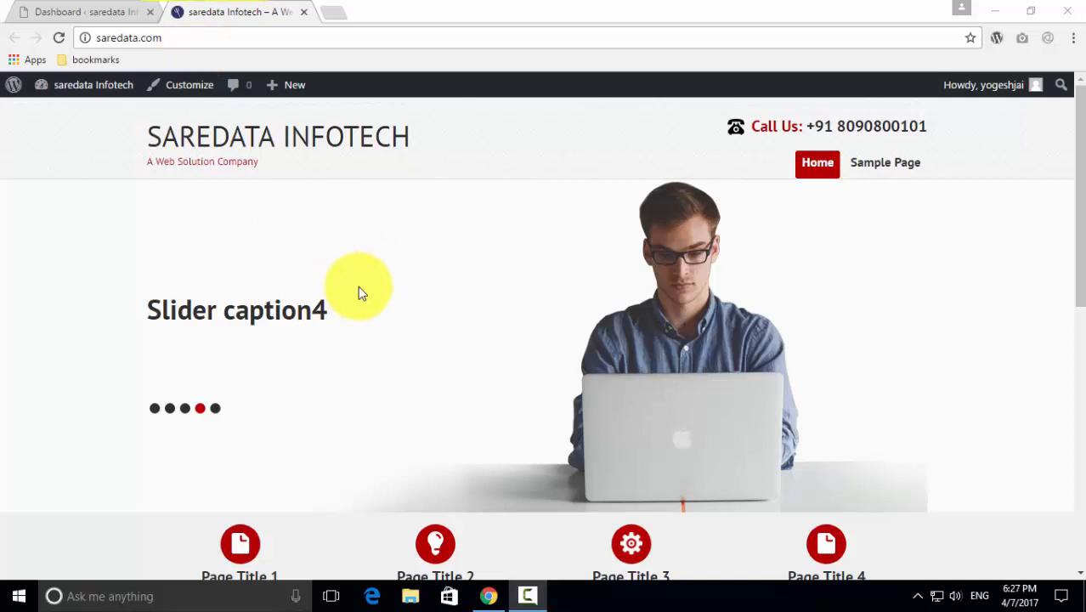
Examine the live site's home page from the slider down to the footer's copyright and theme credit line.
scroll(358, 285, down, 7)
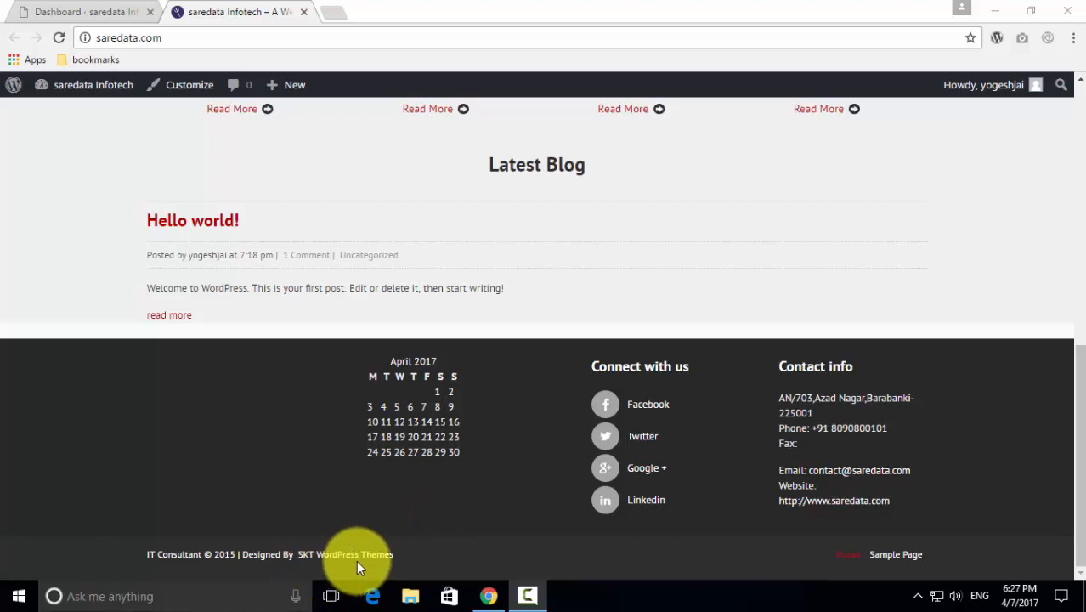
scroll(452, 520, up, 5)
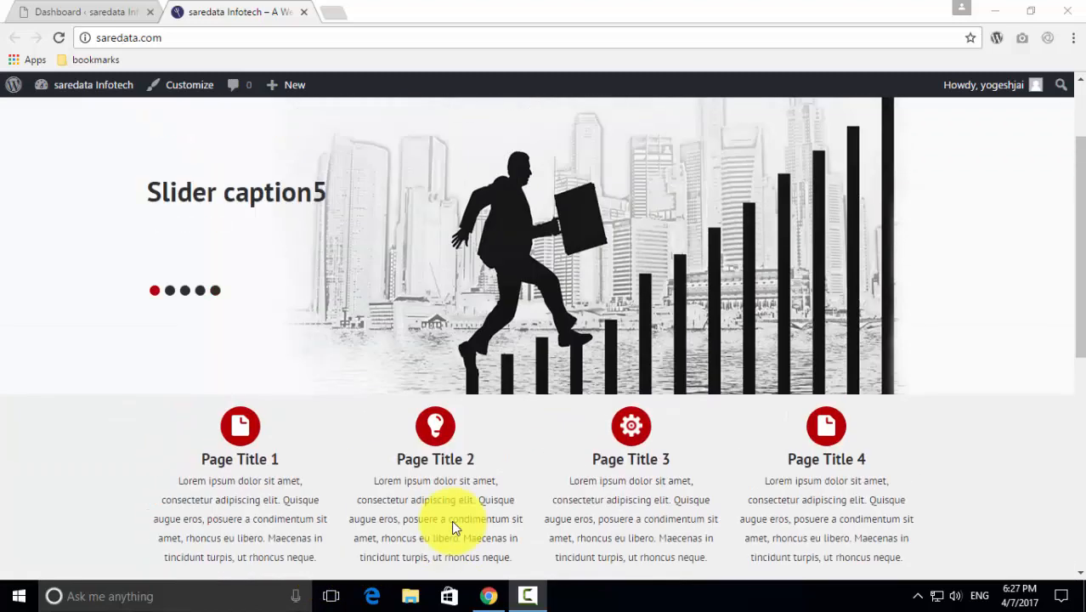
scroll(451, 520, down, 5)
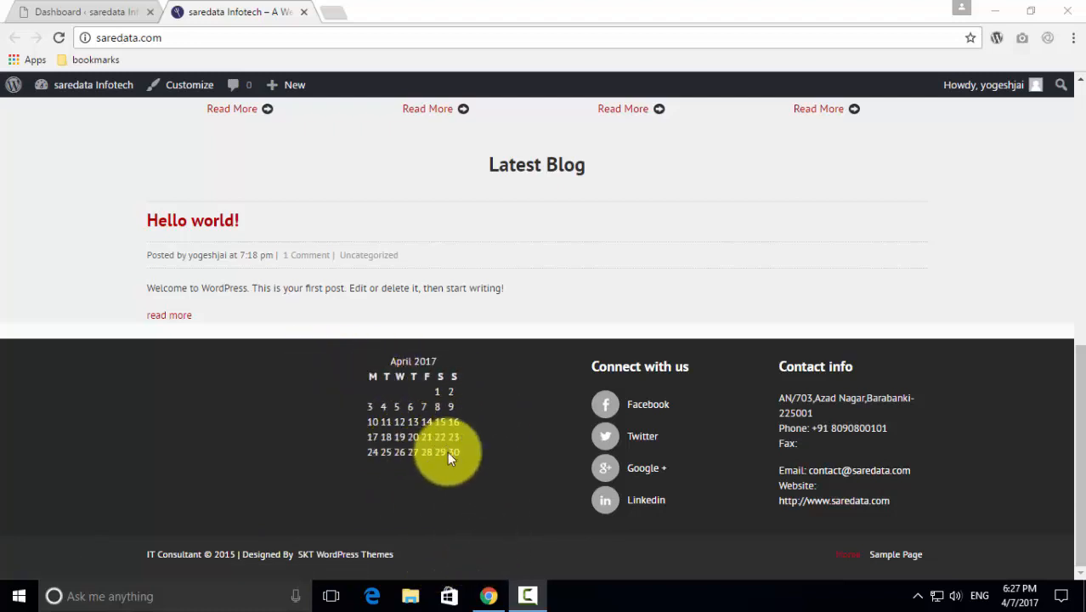
scroll(950, 406, up, 7)
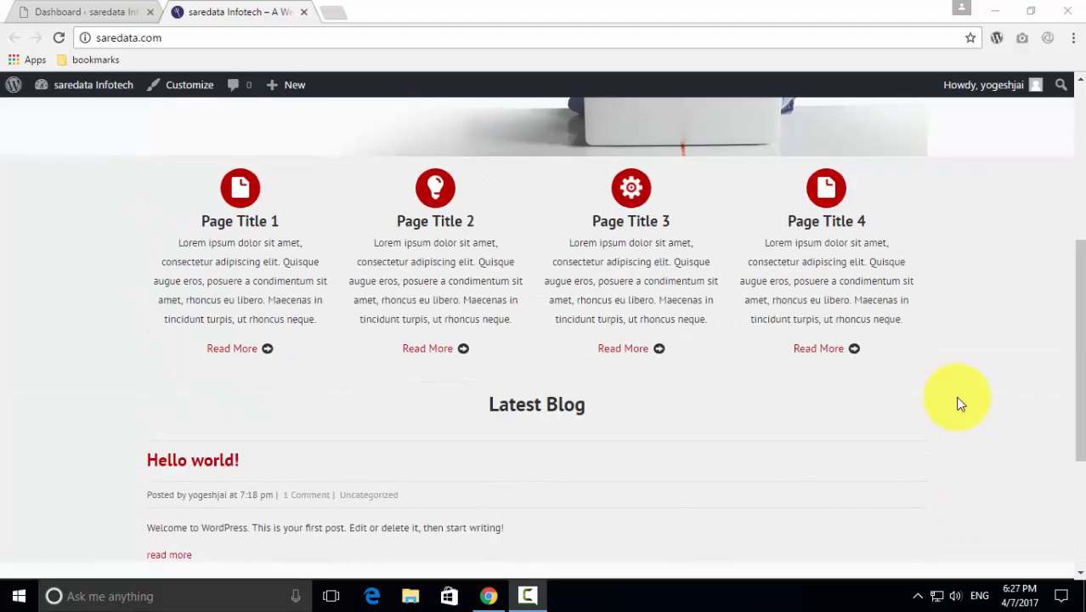
scroll(957, 400, down, 4)
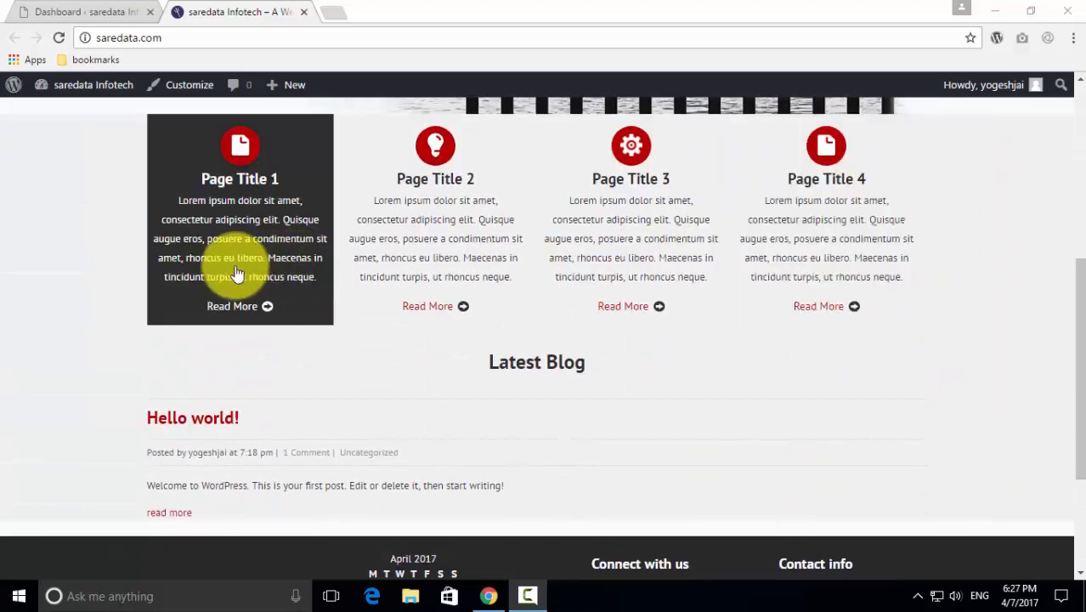
scroll(796, 443, up, 4)
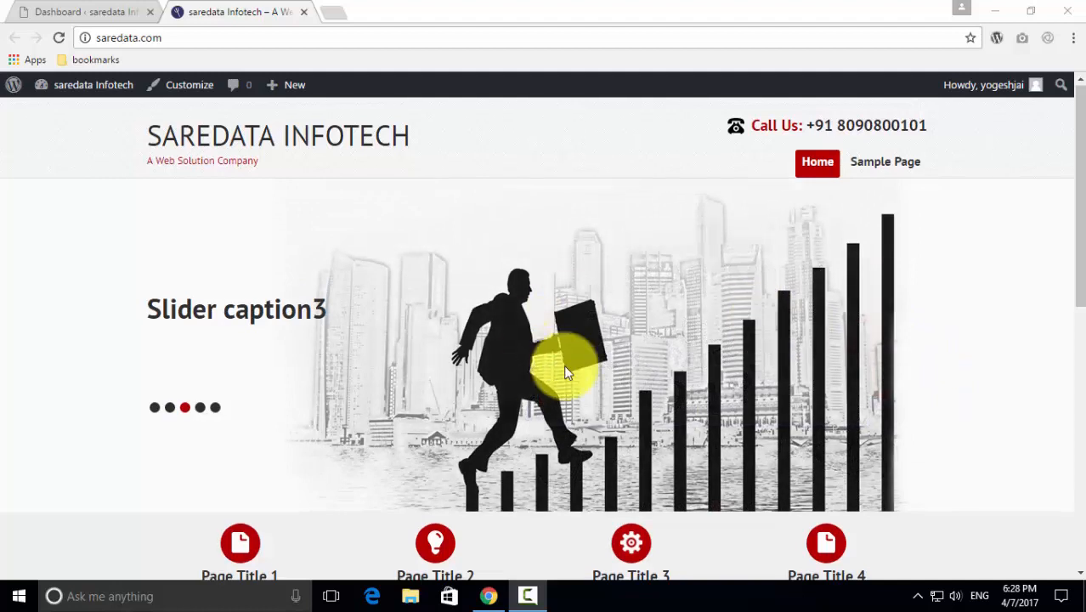
scroll(563, 369, down, 6)
scroll(565, 368, down, 1)
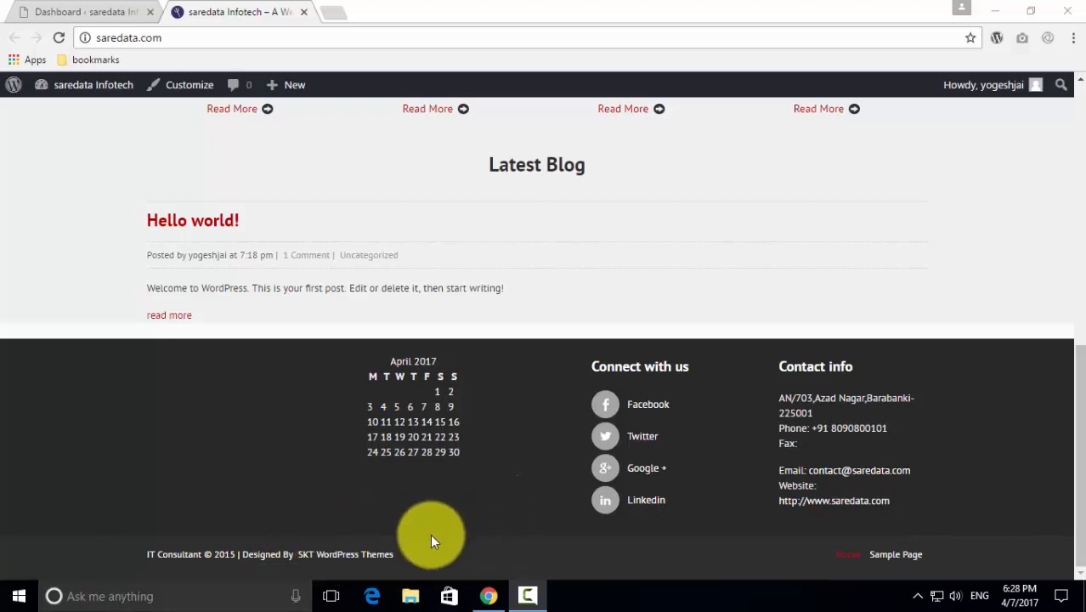
scroll(423, 551, up, 9)
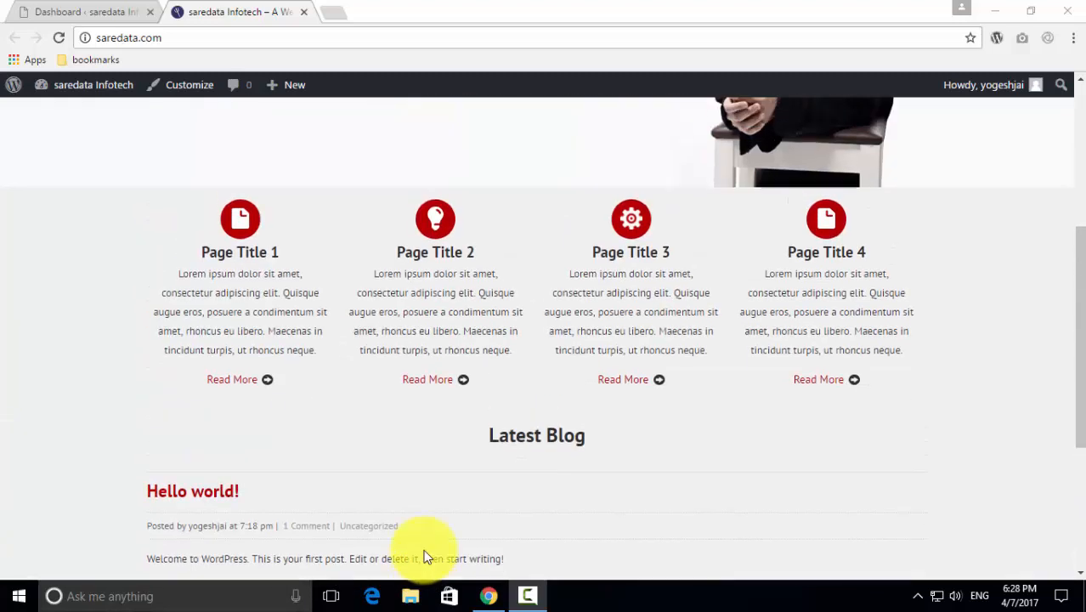
Open the Theme Footer template (footer.php) of SKT IT Consultant in the WordPress theme editor.
click(111, 11)
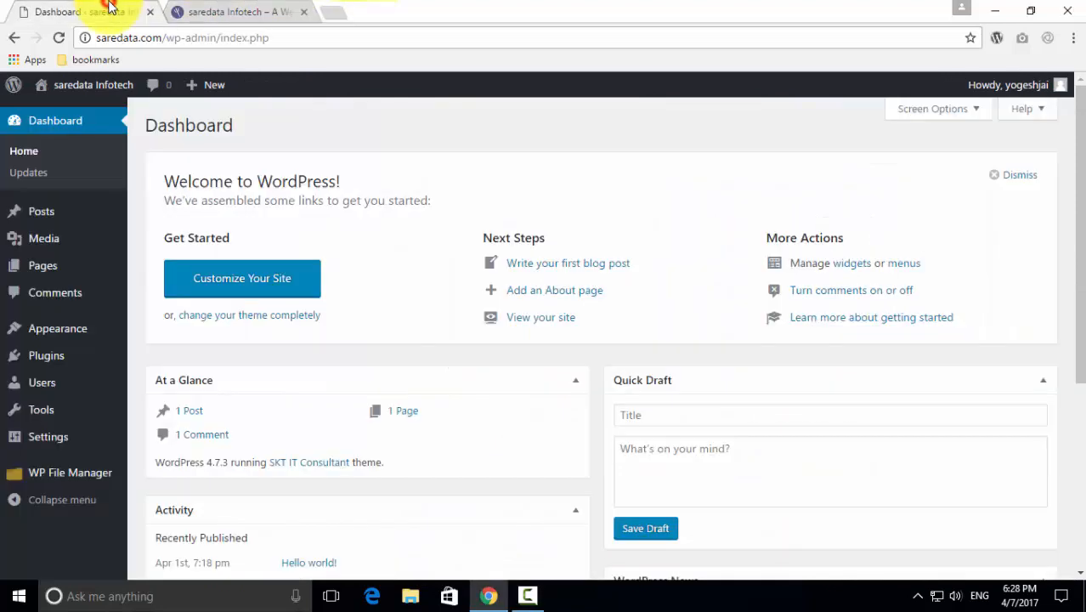
mouse_move(65, 342)
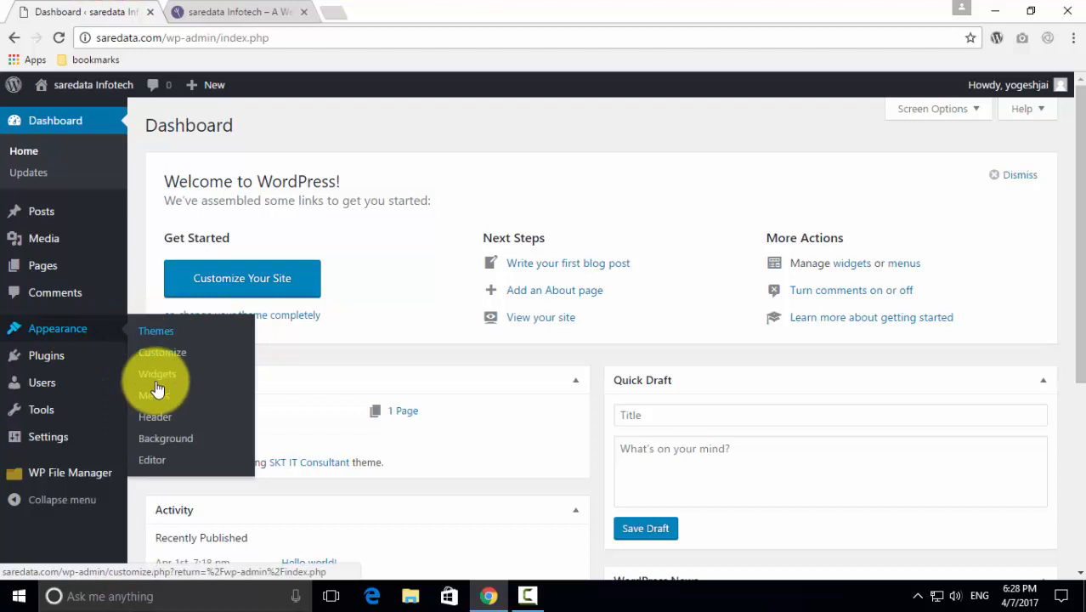
click(157, 466)
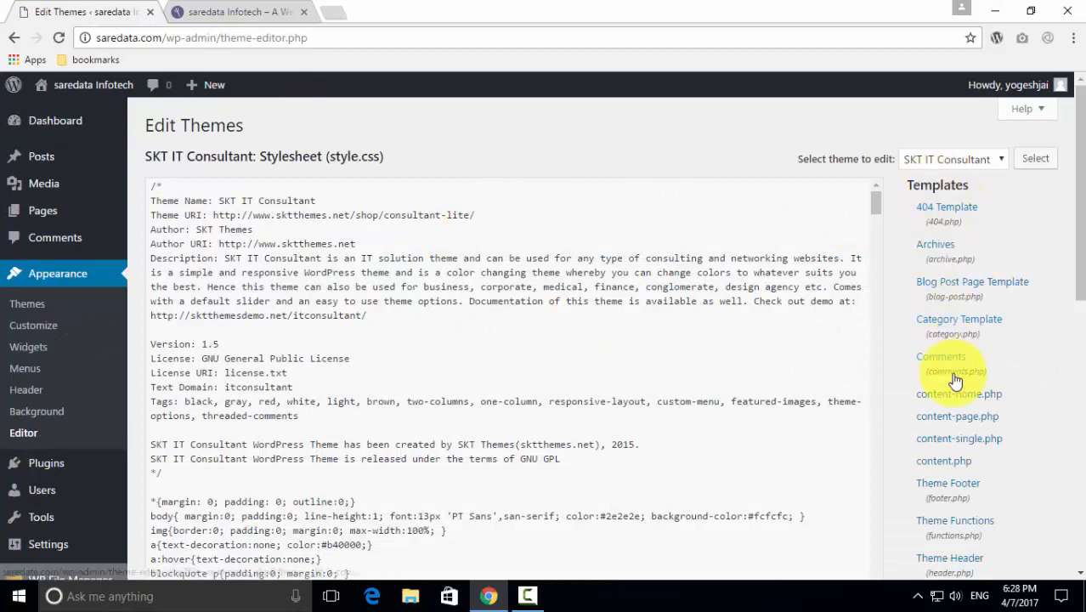
scroll(994, 425, down, 2)
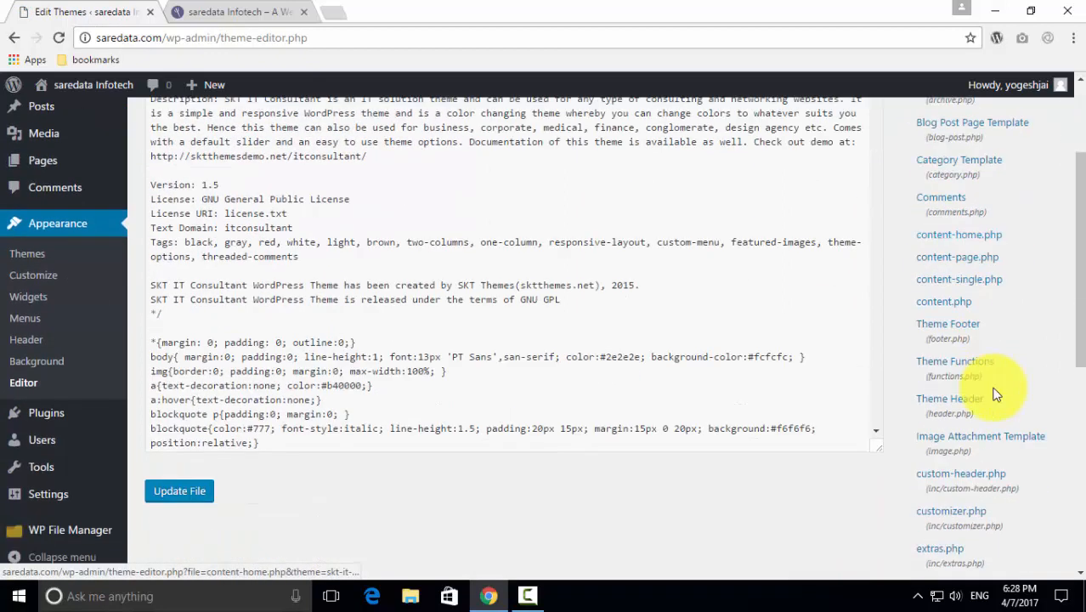
scroll(996, 395, down, 1)
scroll(962, 363, up, 2)
click(945, 412)
Locate and highlight the itconsultant_credit_link() code in the copyright block near the end of footer.php.
scroll(618, 347, down, 3)
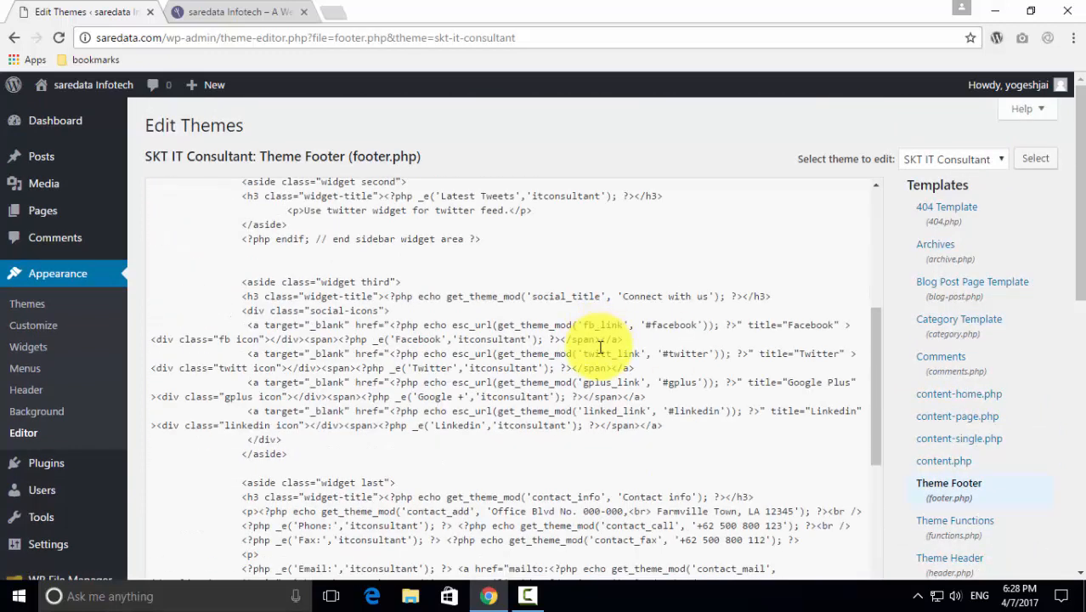
scroll(600, 347, down, 4)
scroll(744, 492, down, 1)
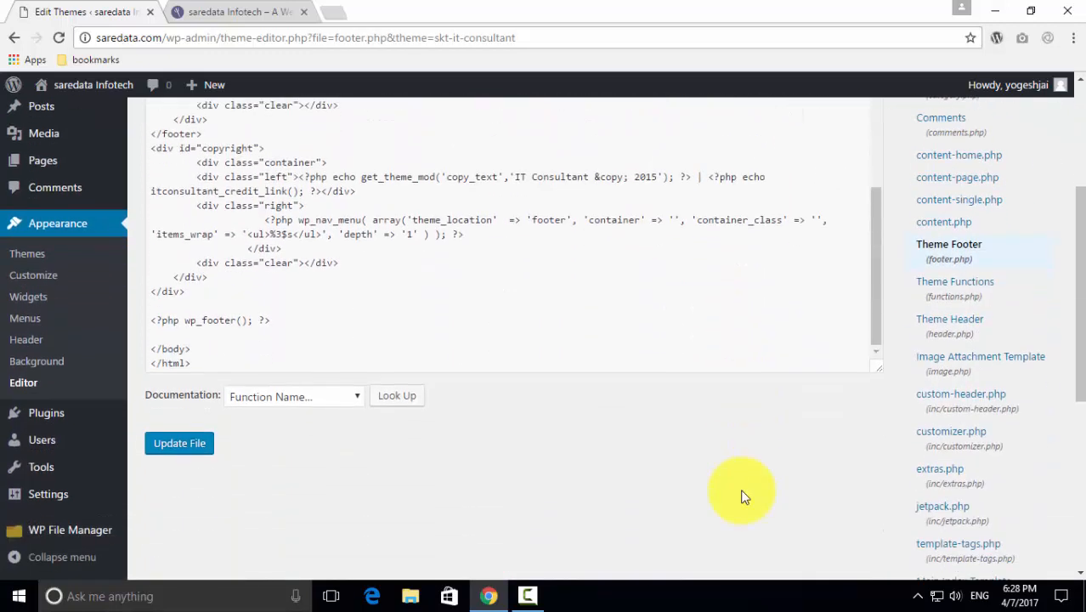
scroll(566, 362, up, 1)
scroll(563, 342, down, 2)
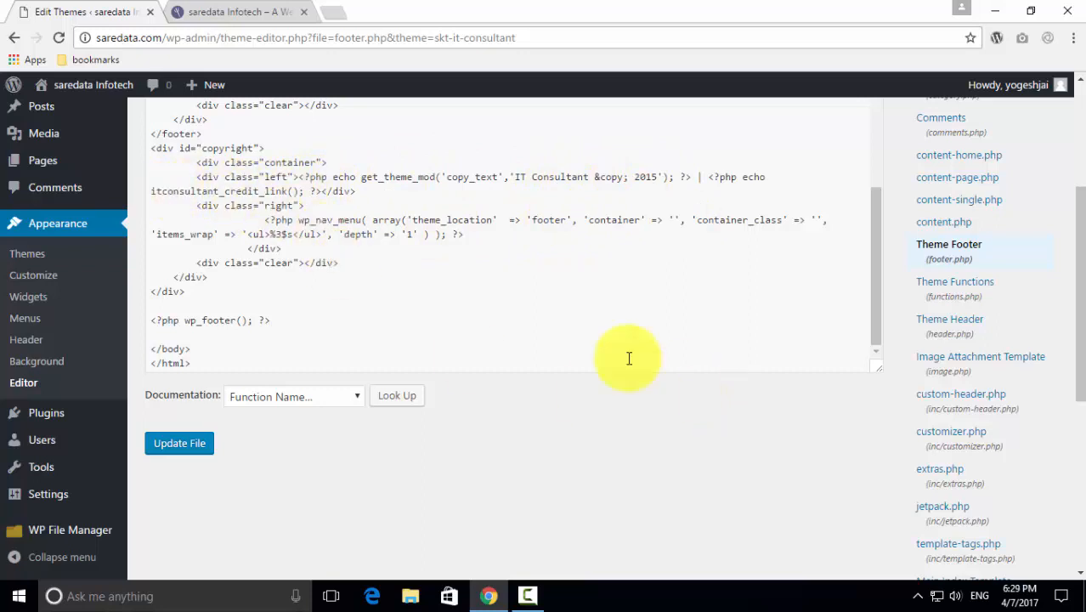
scroll(323, 262, up, 2)
click(173, 273)
click(706, 257)
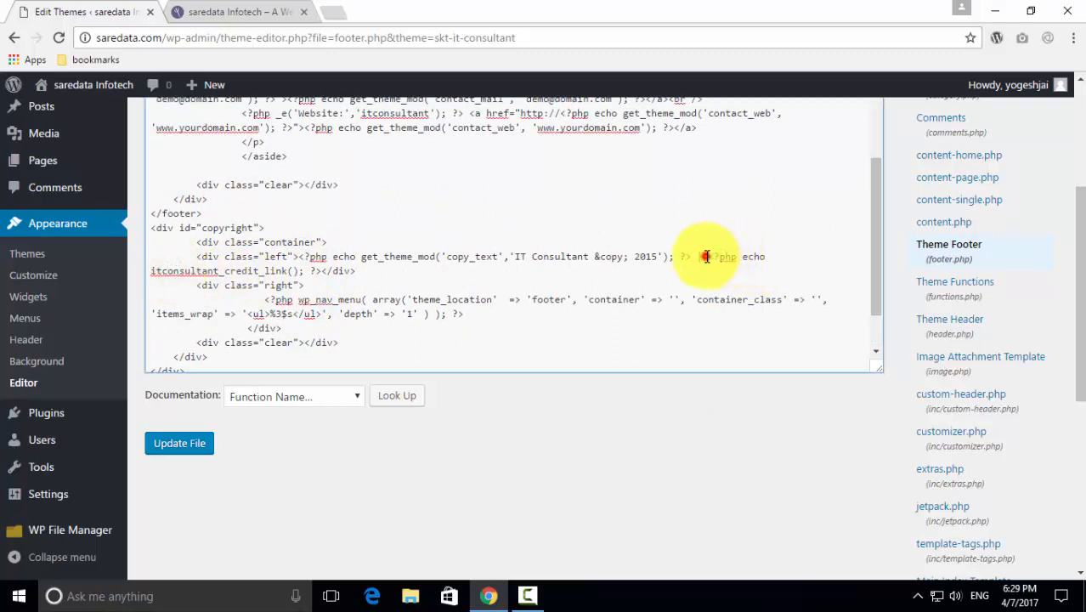
drag(706, 257, 735, 263)
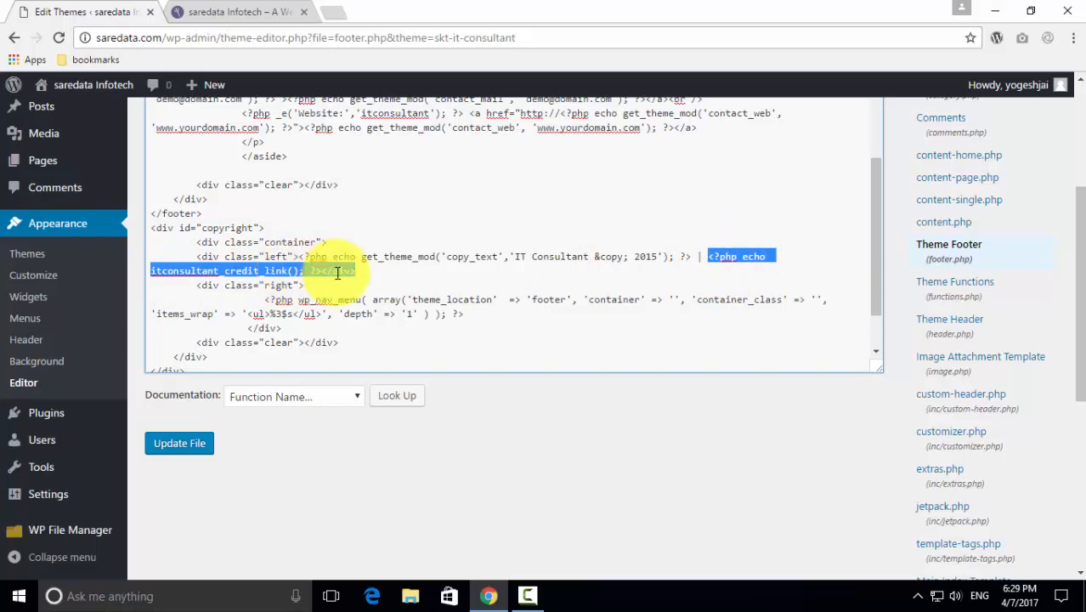
Compare the highlighted credit code with the "Designed By" line in the live site's footer and return to the editor.
click(255, 12)
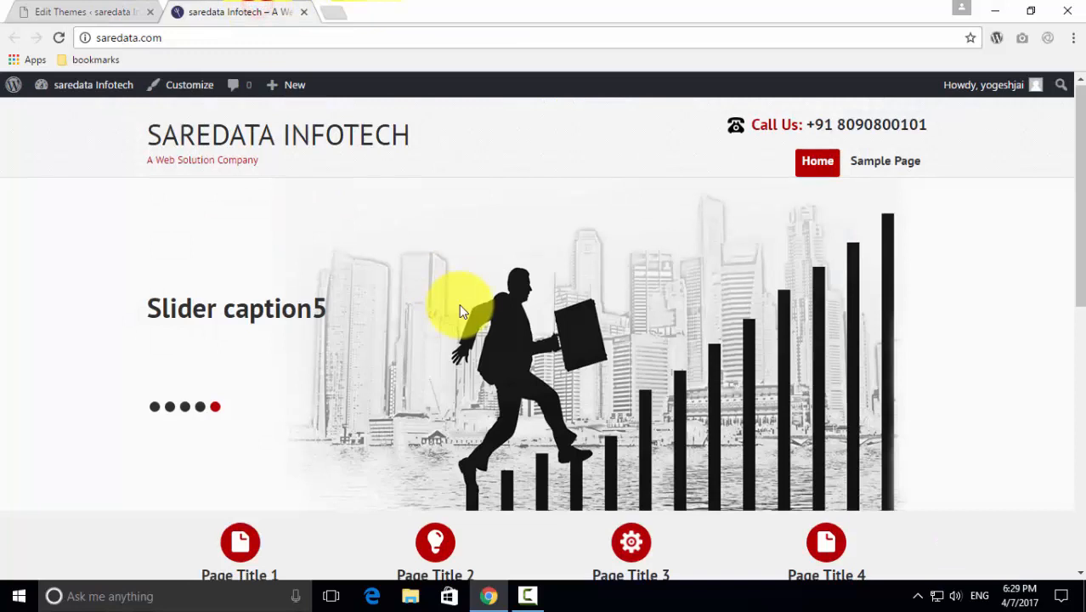
scroll(461, 306, down, 10)
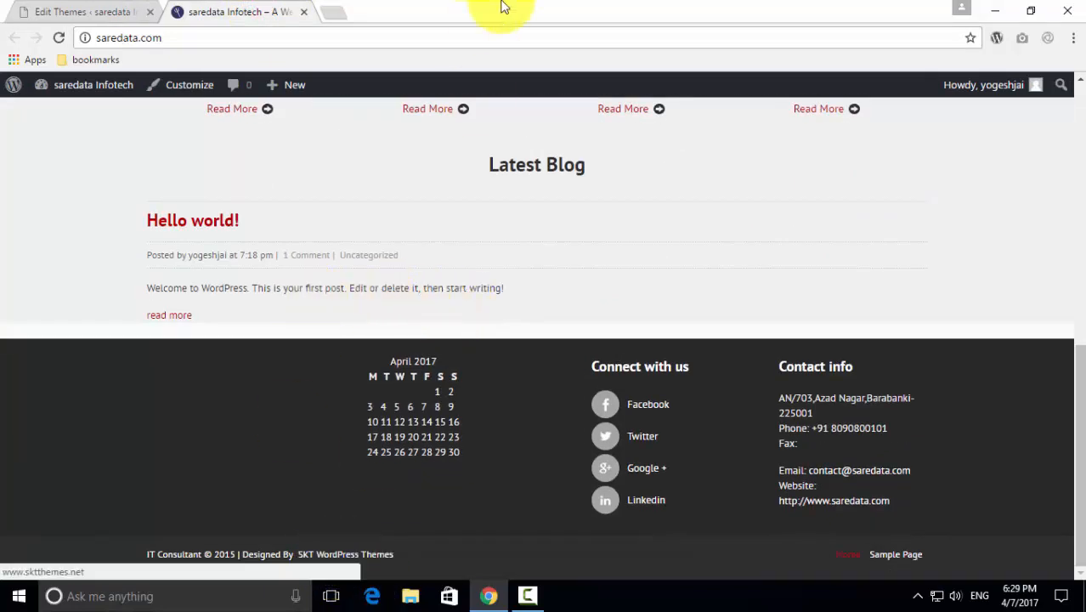
click(116, 11)
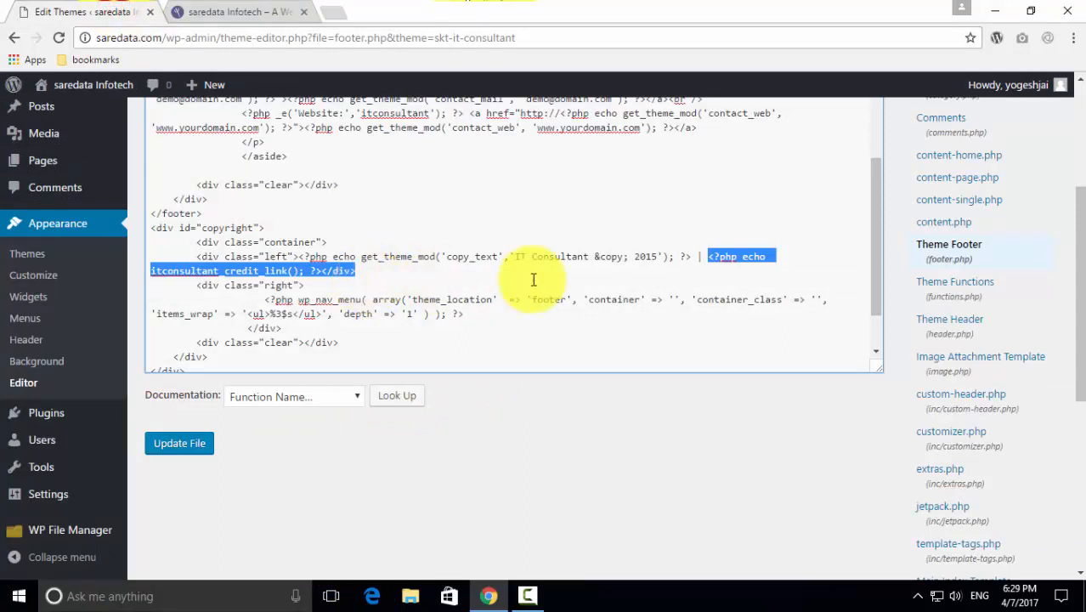
Remove <?php echo itconsultant_credit_link(); ?> from the copyright block, keeping the closing div tag, and update footer.php.
click(705, 255)
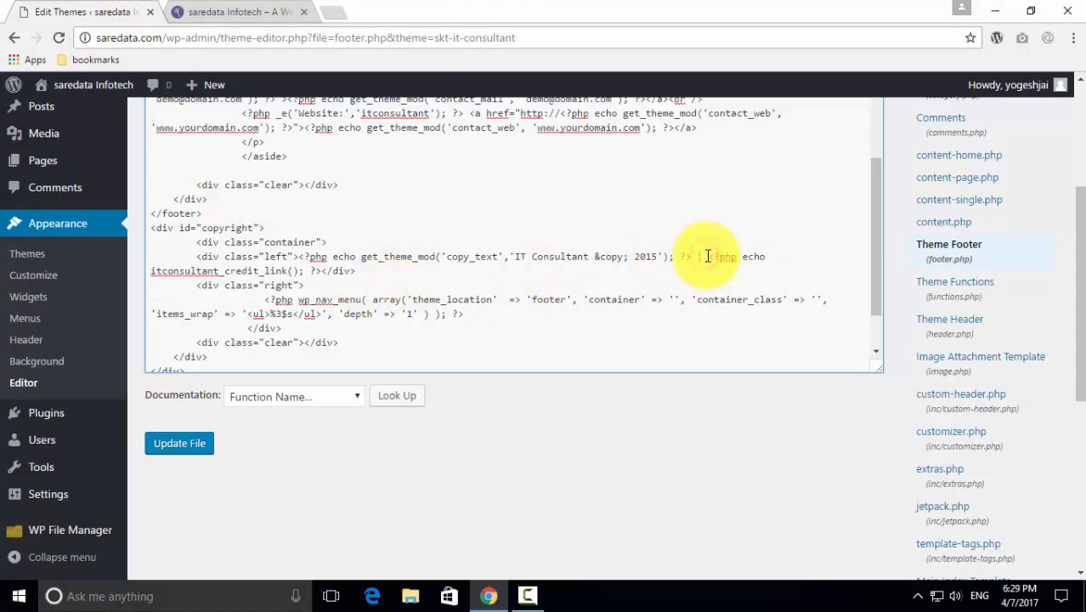
drag(706, 256, 311, 272)
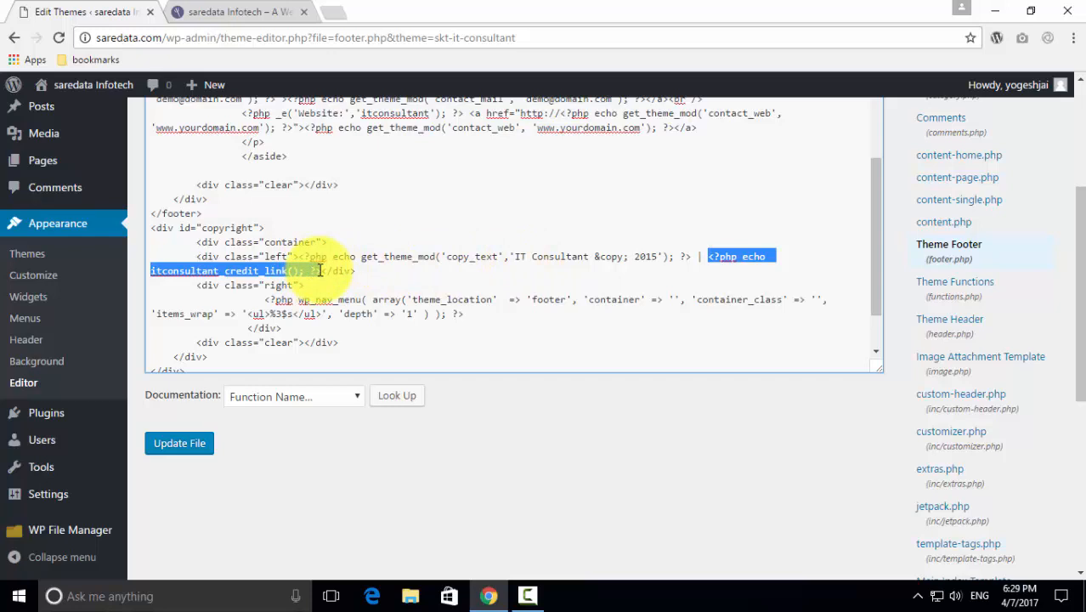
drag(318, 270, 305, 271)
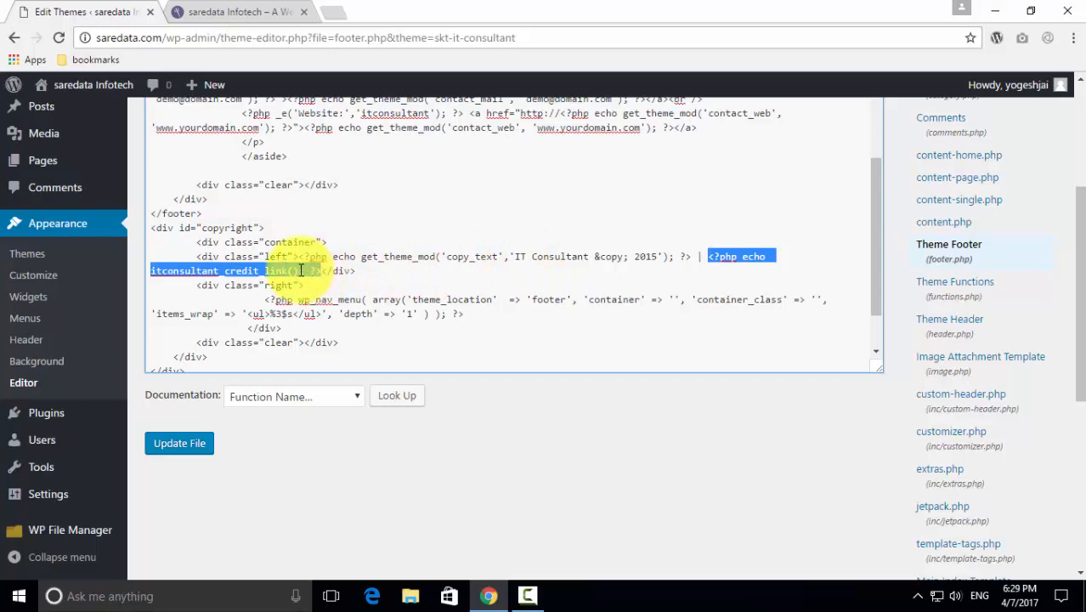
right_click(321, 270)
click(336, 285)
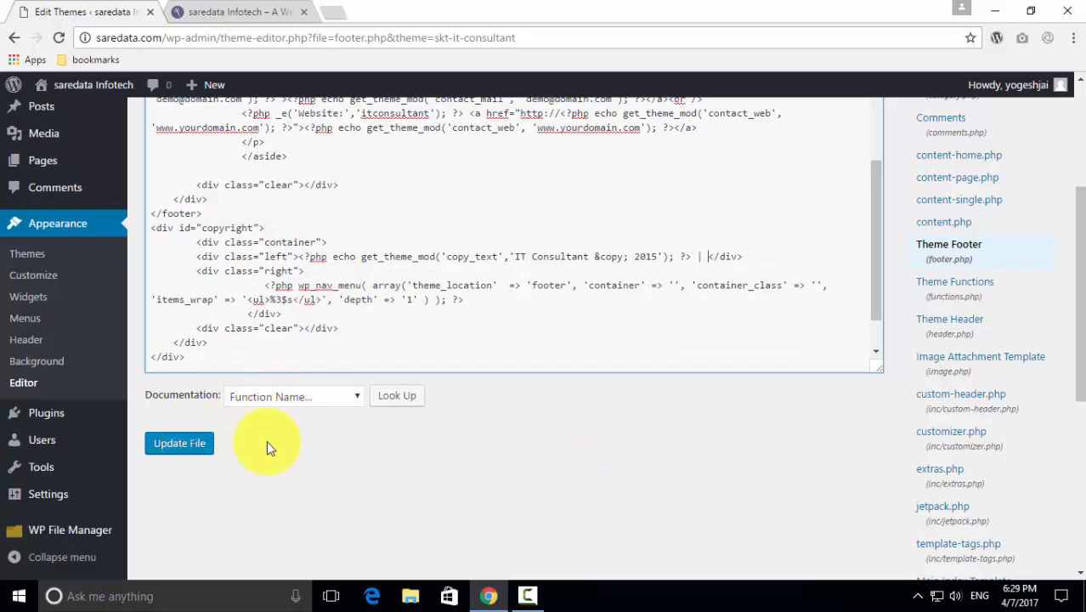
click(182, 442)
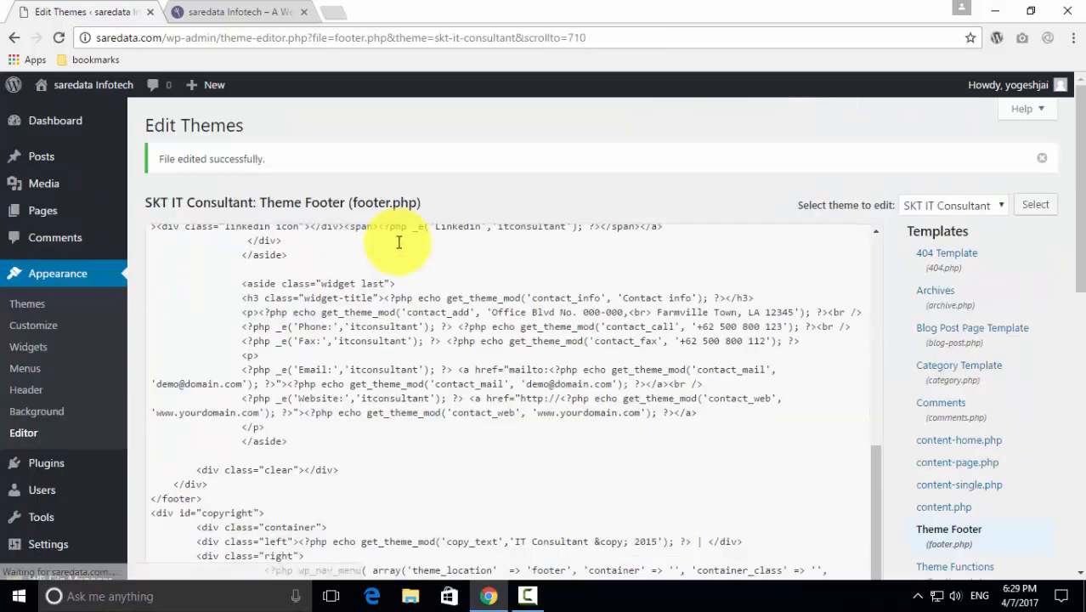
Reload the live site and check the footer's copyright line for the theme credit.
click(236, 12)
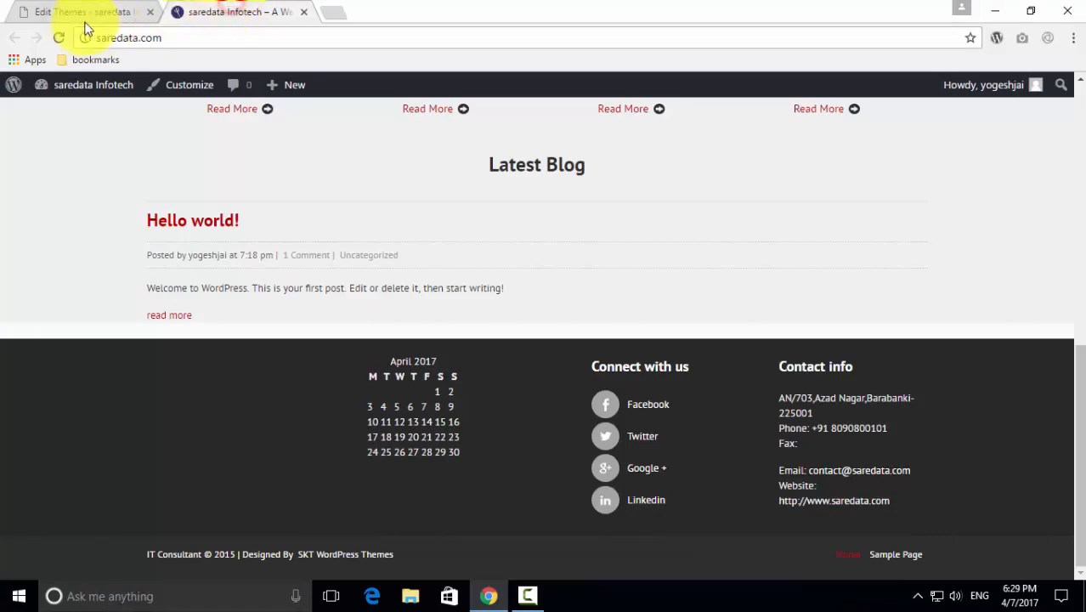
click(58, 37)
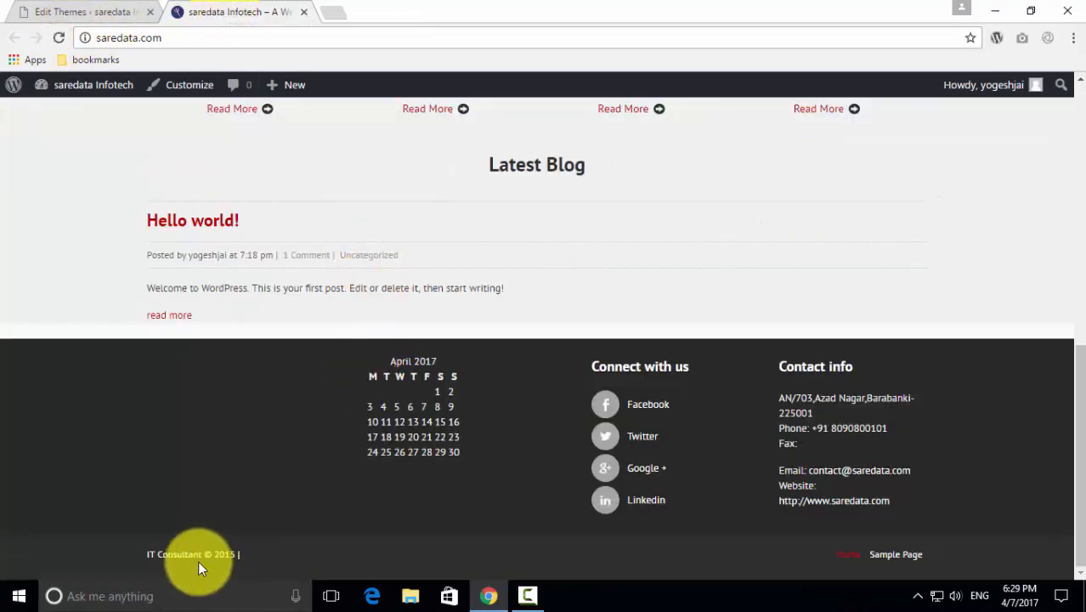
click(145, 558)
drag(144, 557, 339, 556)
click(272, 558)
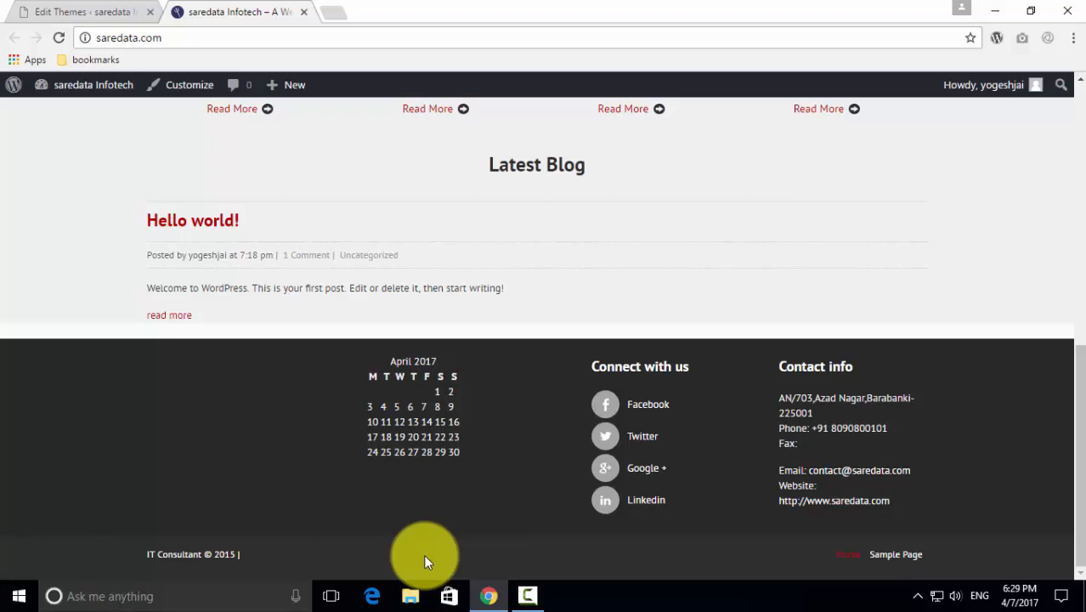
Add the text saradata.com after the vertical bar in the copyright line's code and update footer.php.
click(94, 11)
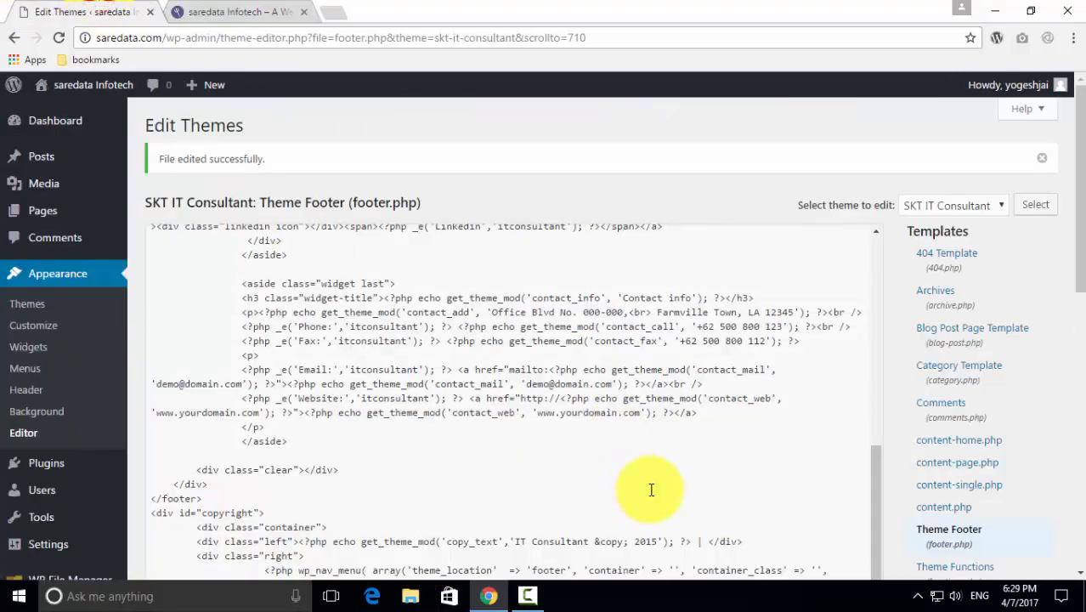
scroll(651, 489, down, 2)
click(709, 478)
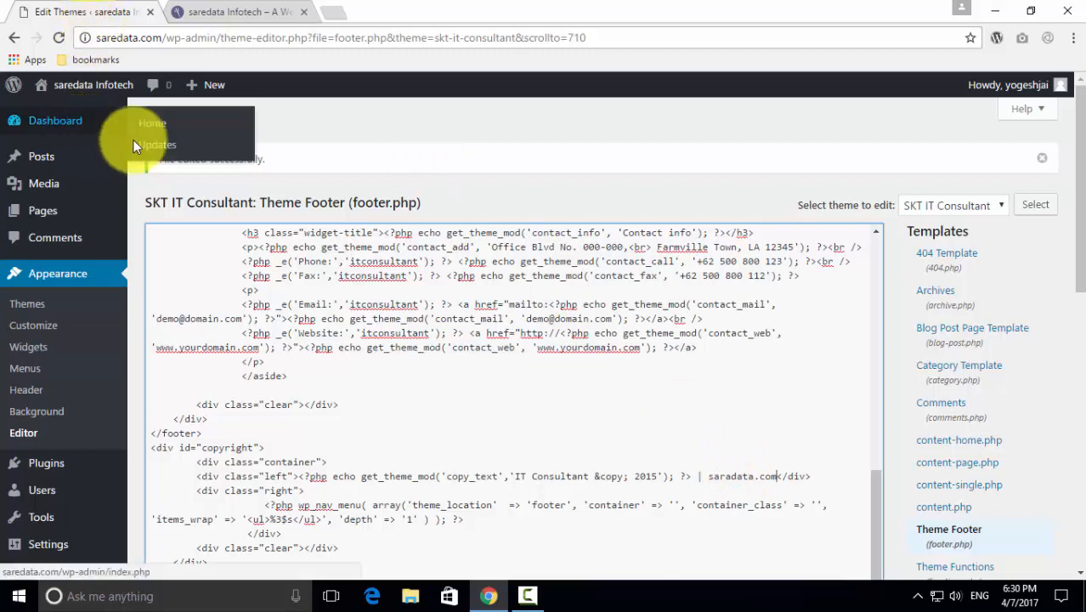
scroll(967, 444, down, 4)
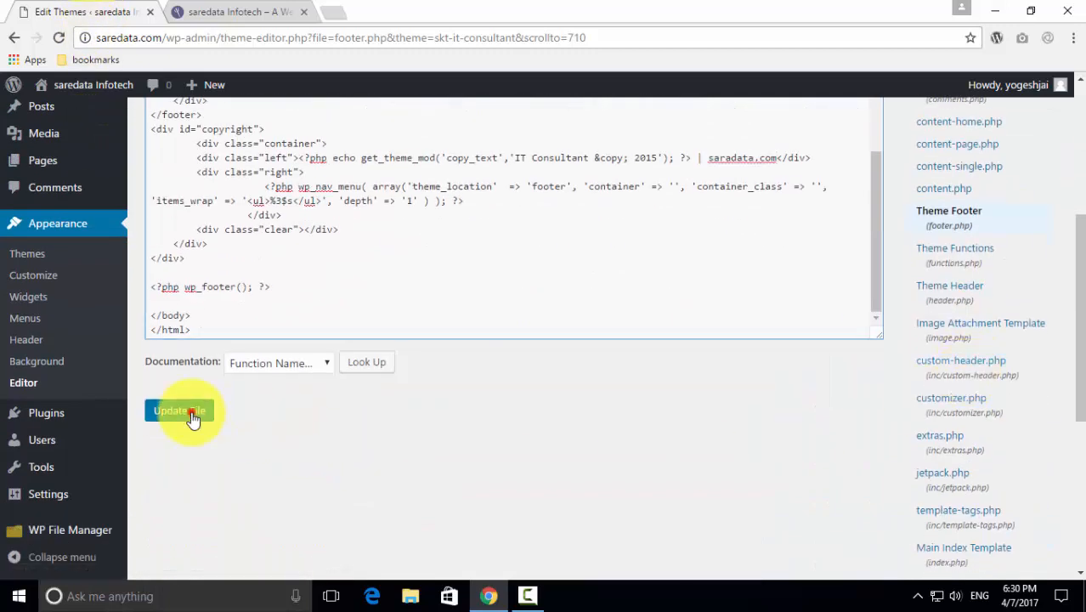
click(189, 412)
Reload the live site, check the custom text in the footer's copyright line, and return to the theme editor.
click(238, 12)
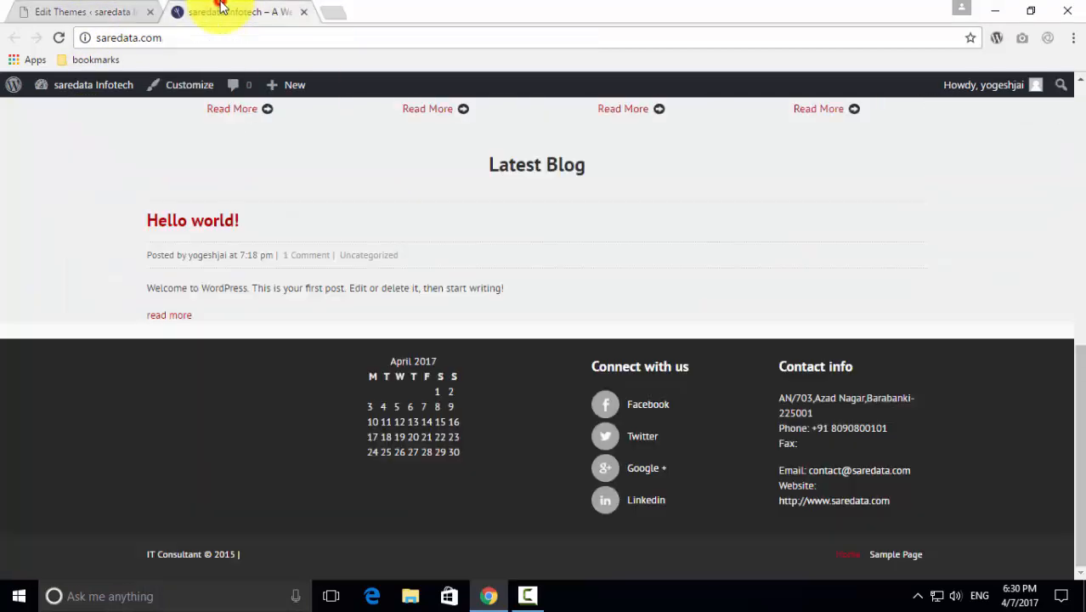
click(58, 37)
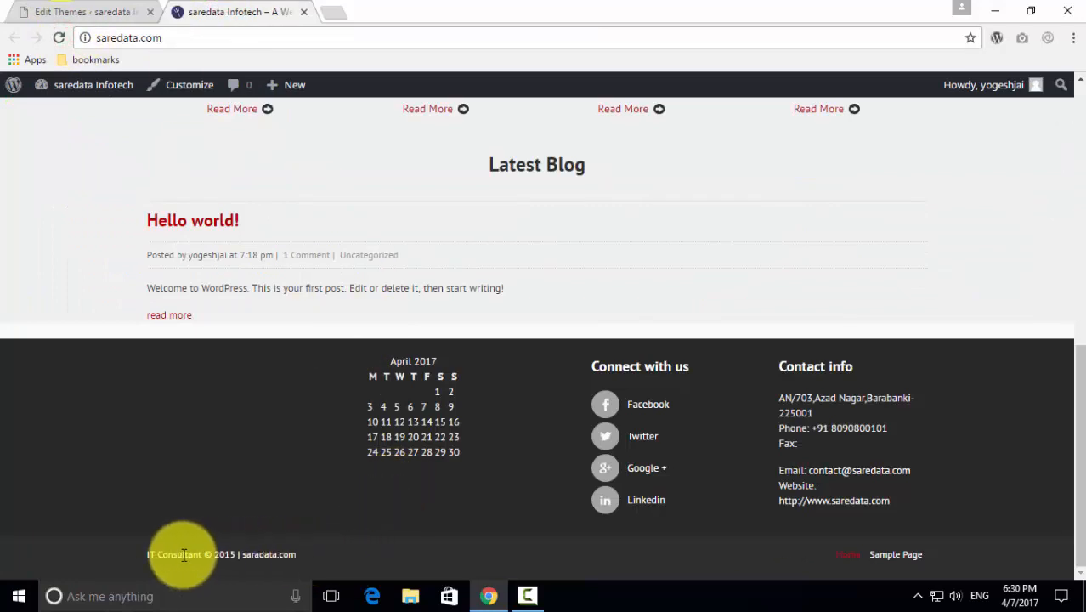
drag(243, 555, 308, 555)
click(308, 555)
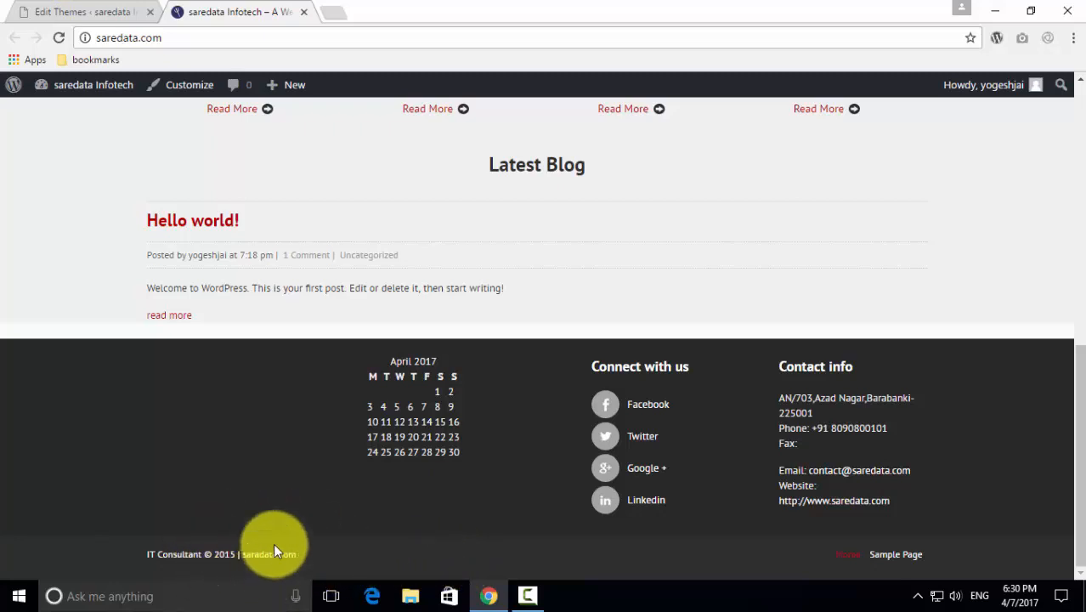
click(91, 11)
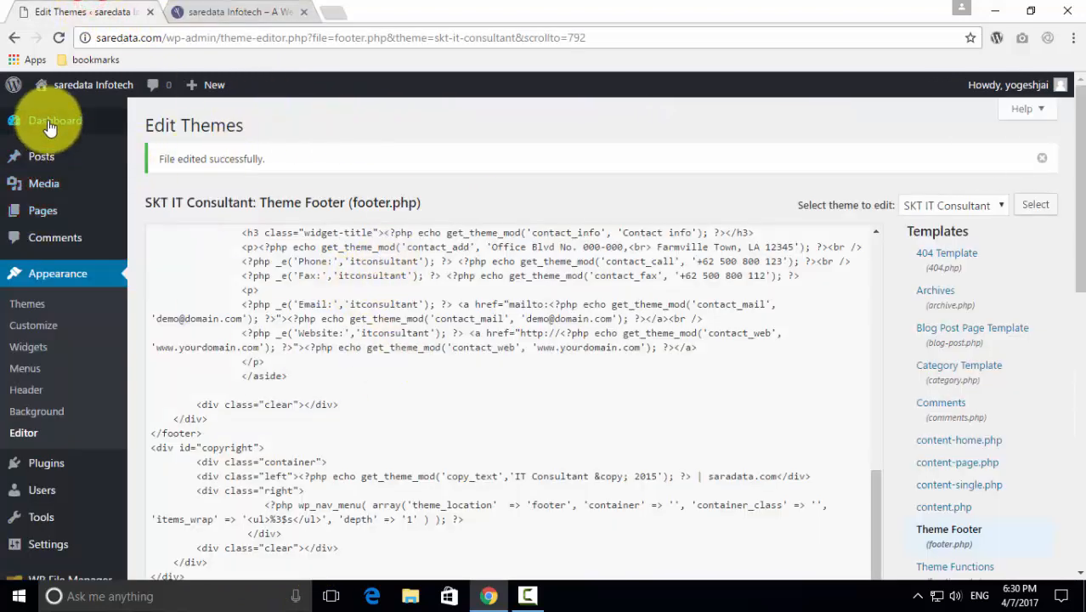
Open the details of the active SKT IT Consultant theme and check its version.
click(43, 272)
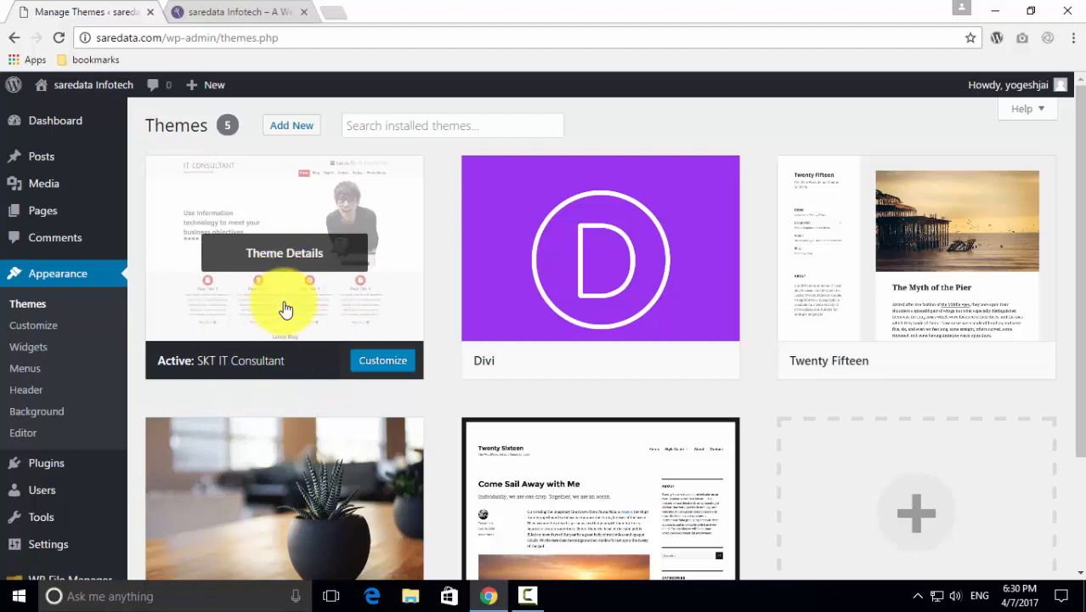
click(294, 255)
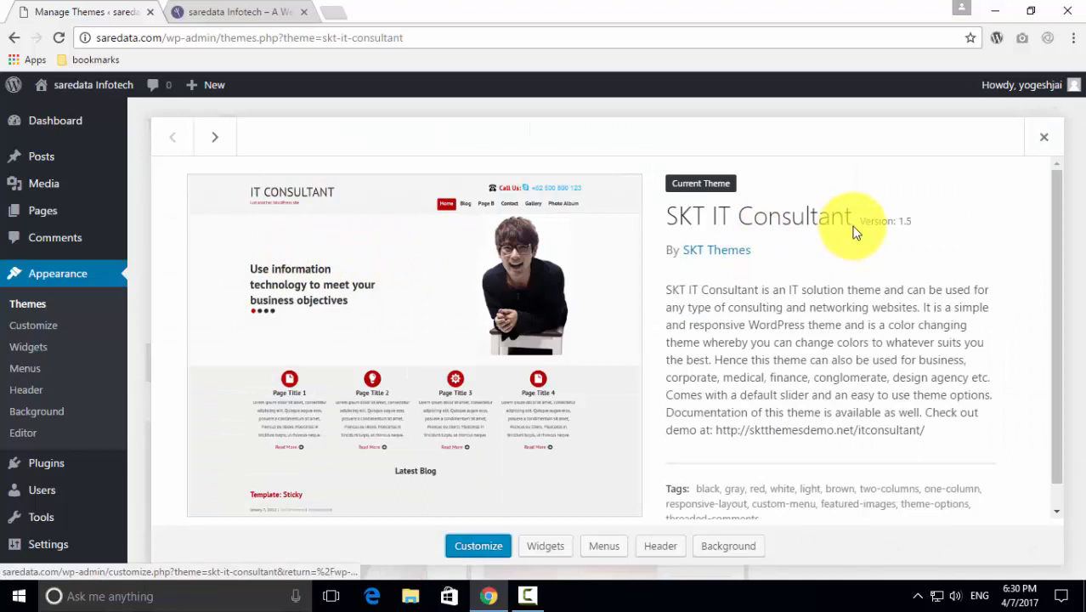
drag(859, 221, 917, 221)
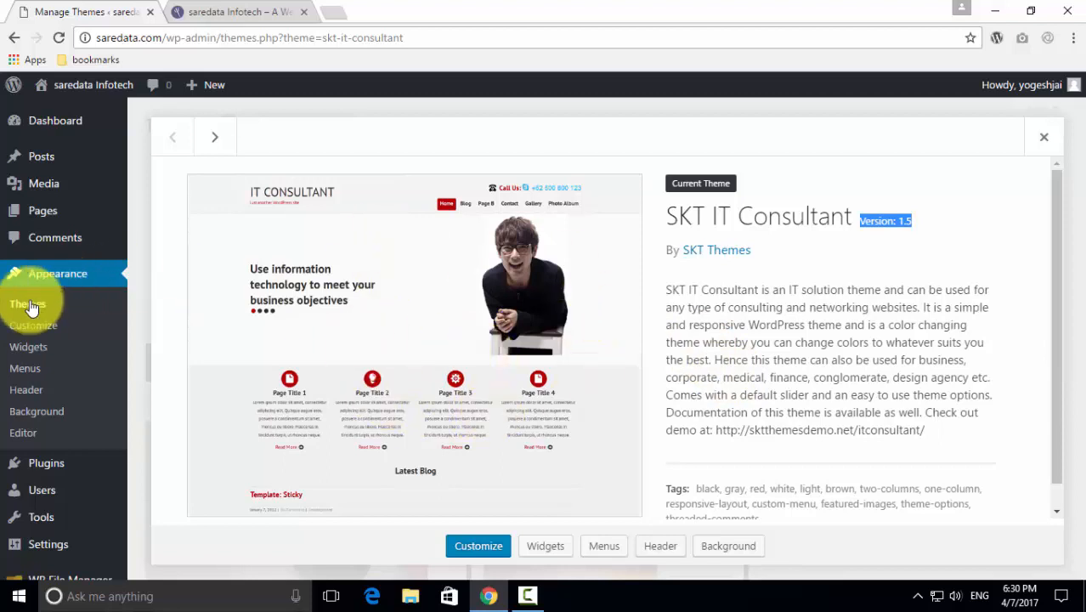
Reopen footer.php in the theme editor, replace saradata.com with the copied <?php echo itconsultant_credit_link(); ?> code in the copyright line, and update the file.
click(25, 433)
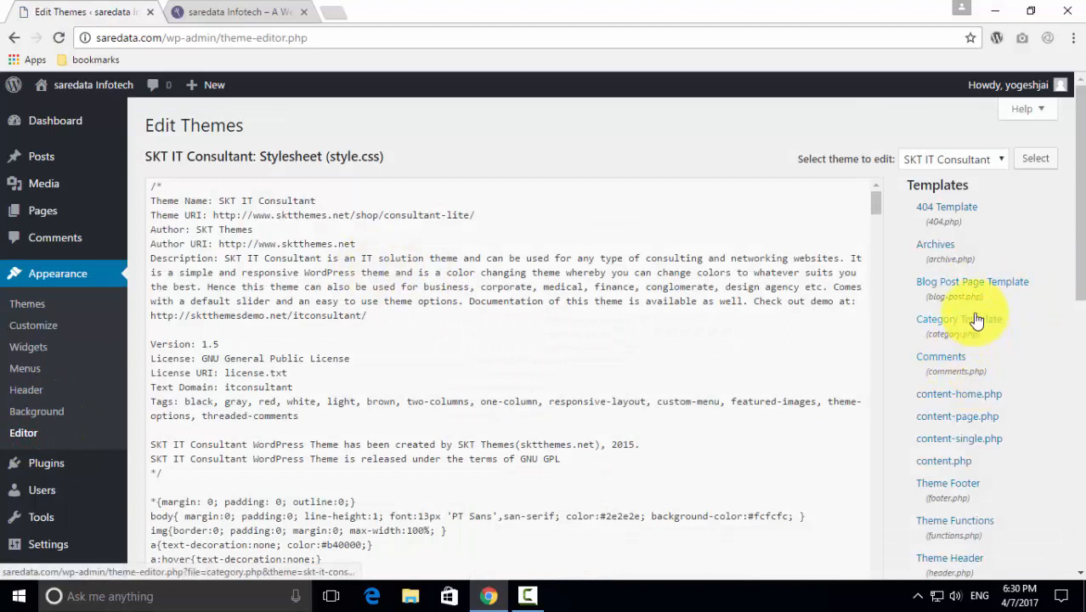
scroll(977, 315, down, 2)
click(954, 329)
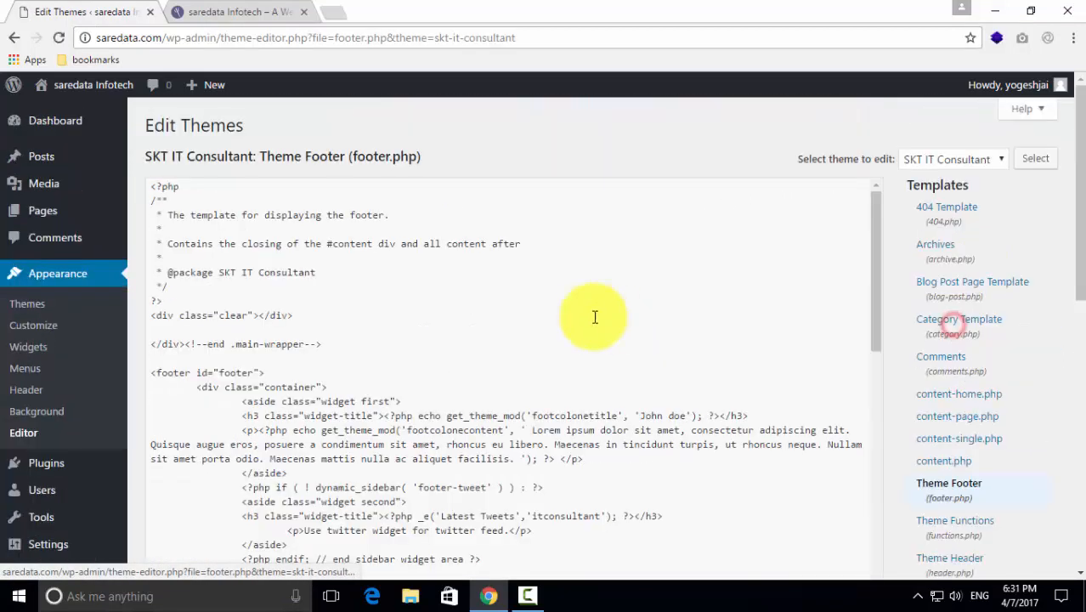
scroll(502, 331, down, 10)
scroll(504, 348, down, 2)
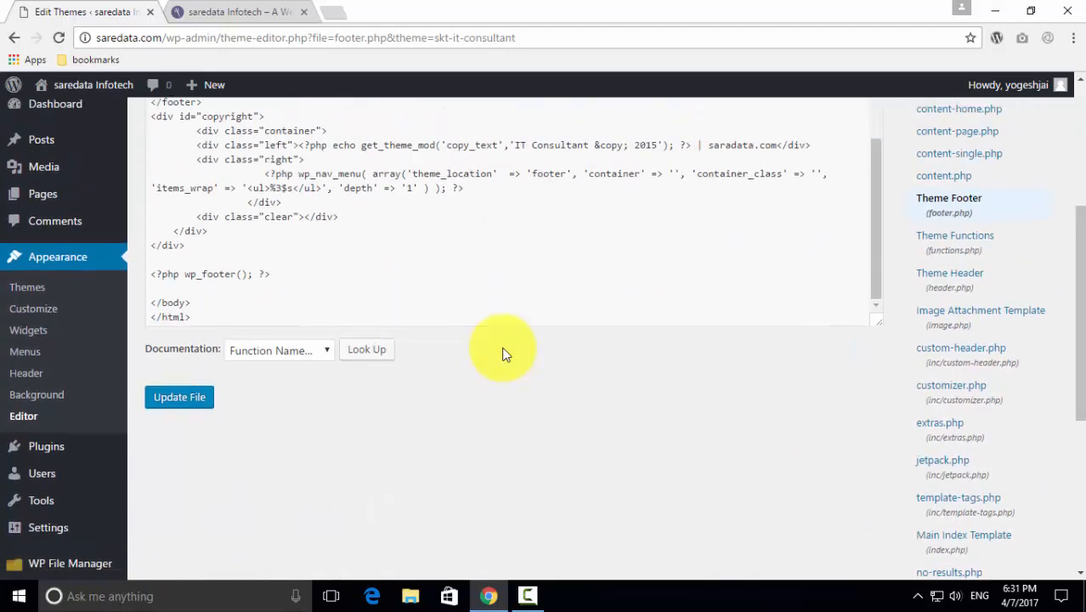
scroll(504, 351, up, 2)
drag(704, 271, 778, 272)
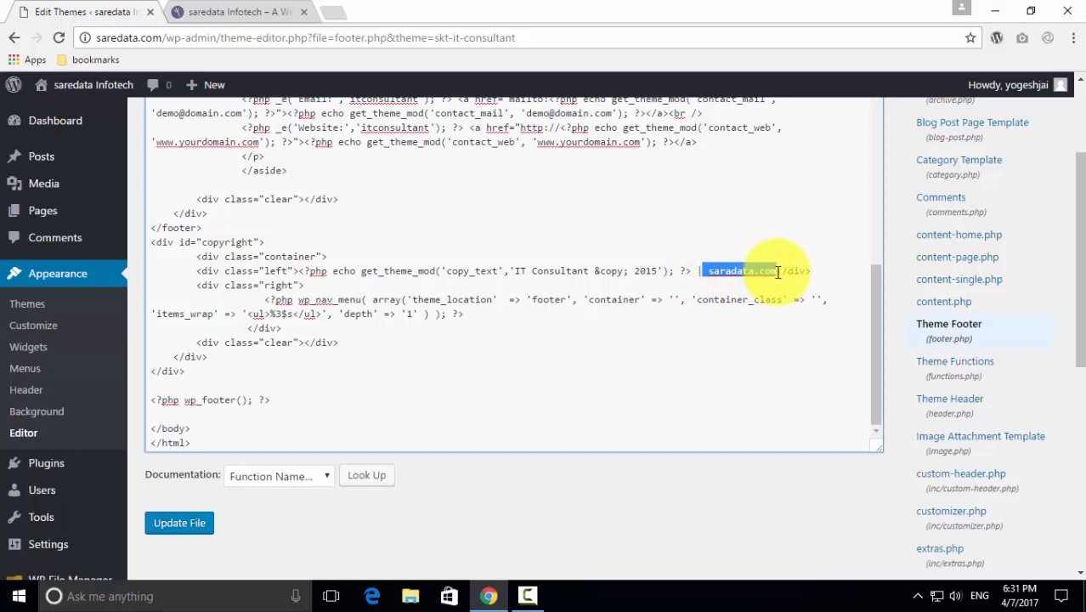
right_click(736, 272)
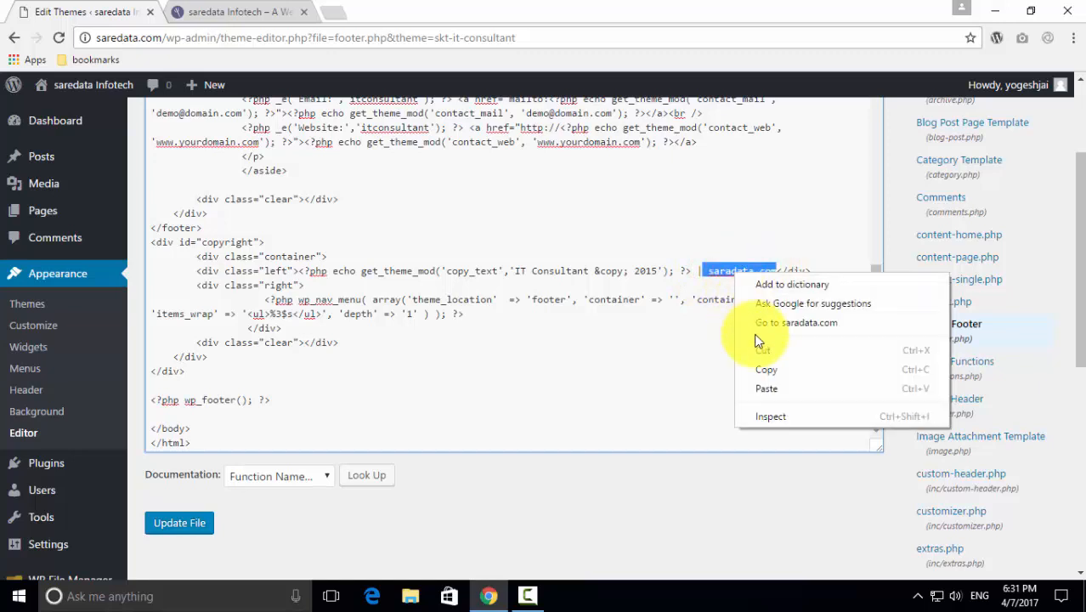
click(766, 389)
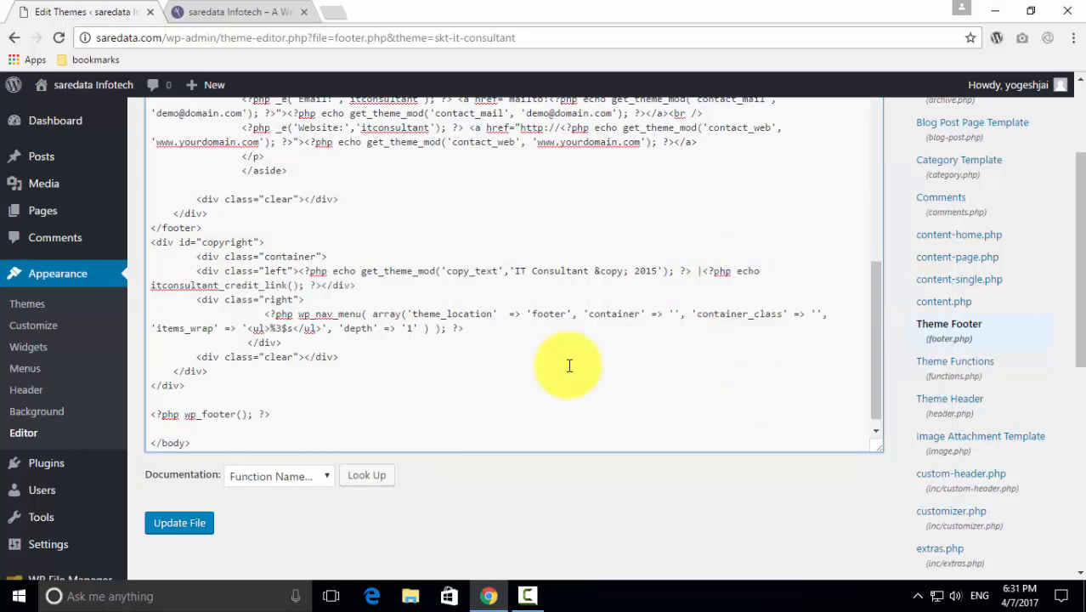
click(182, 522)
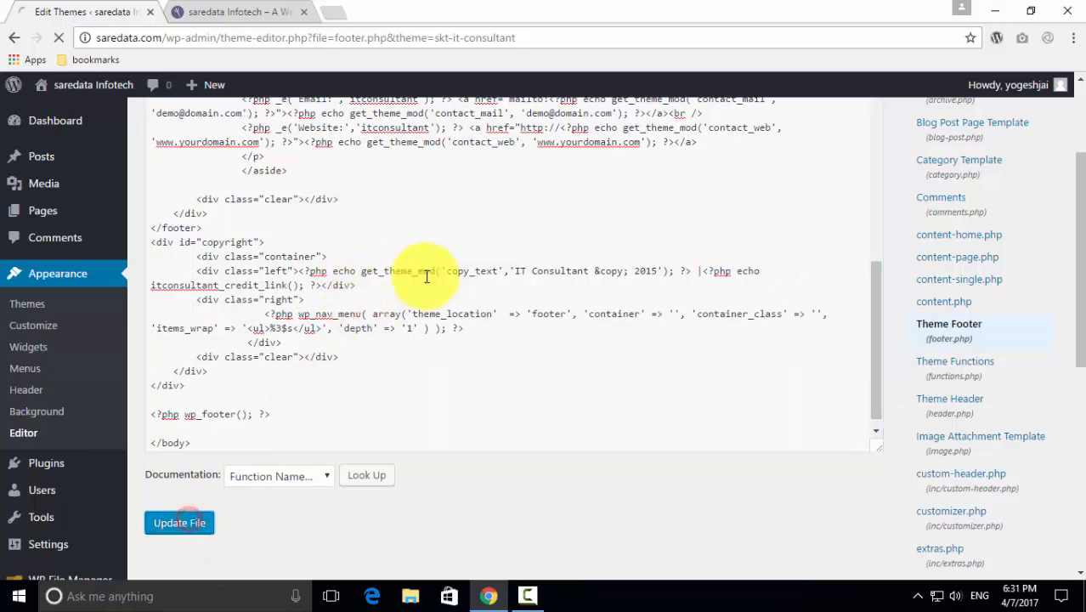
Reload the live site, check the footer's copyright line for the restored theme credit, and return to the theme editor.
click(249, 7)
click(53, 38)
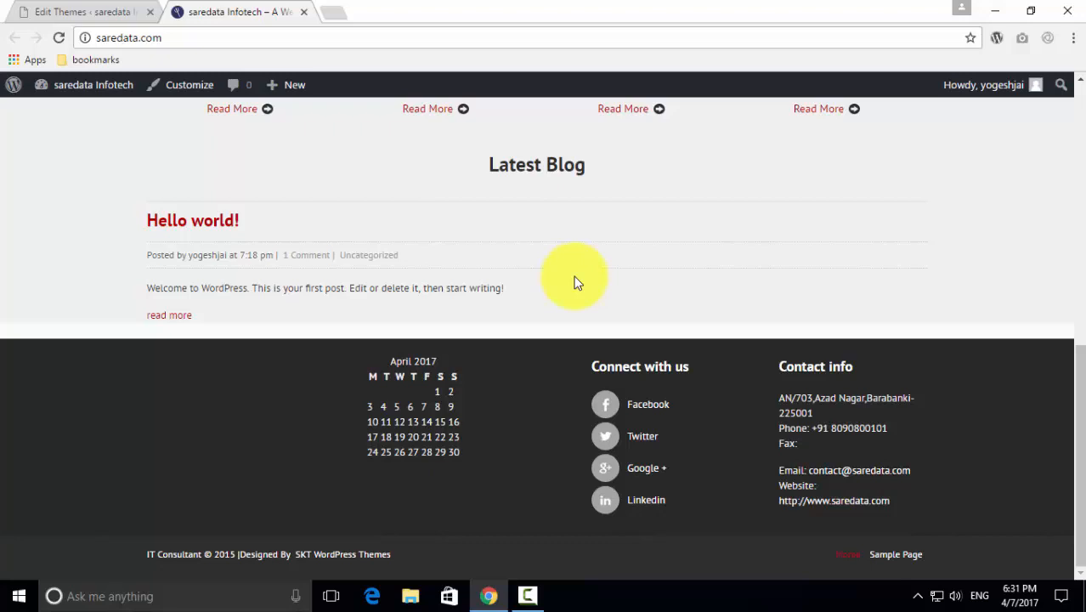
scroll(571, 260, up, 10)
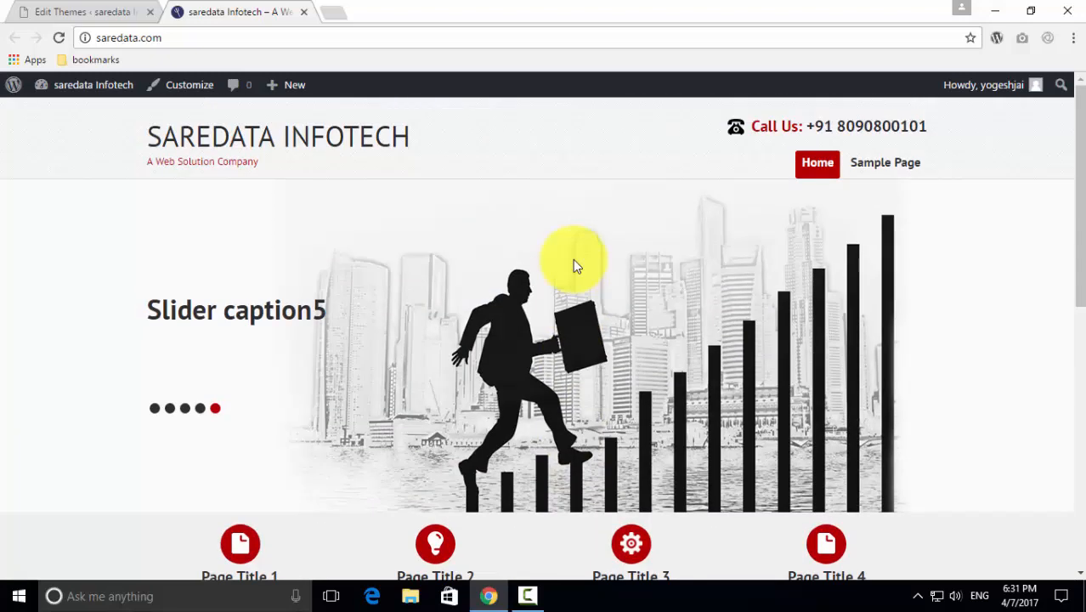
click(85, 12)
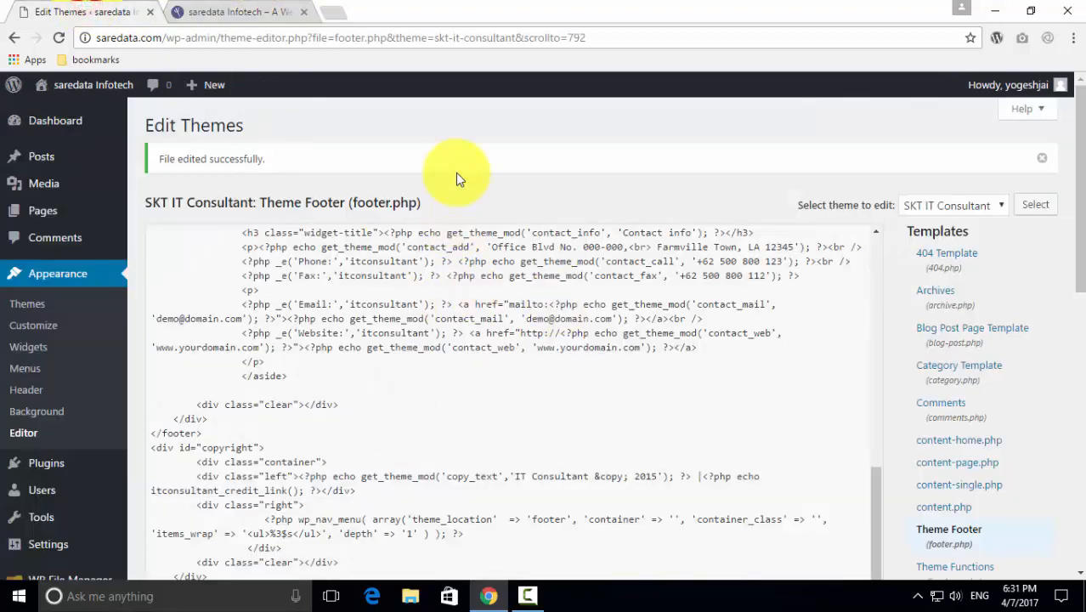
Go from the installed plugins to adding a new one, search for "child theme", and look through the results.
mouse_move(50, 470)
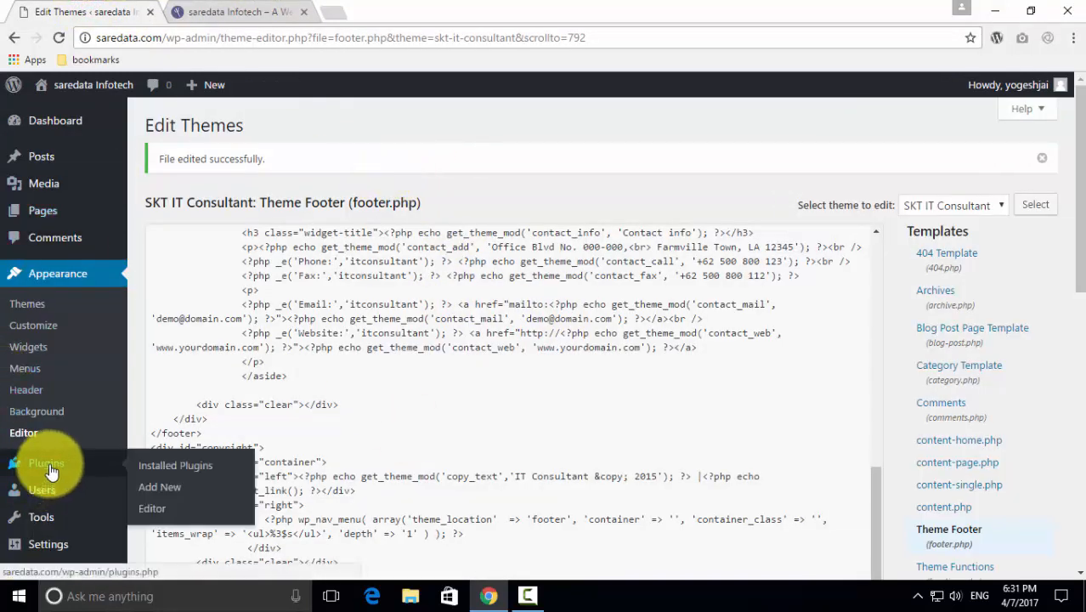
click(197, 469)
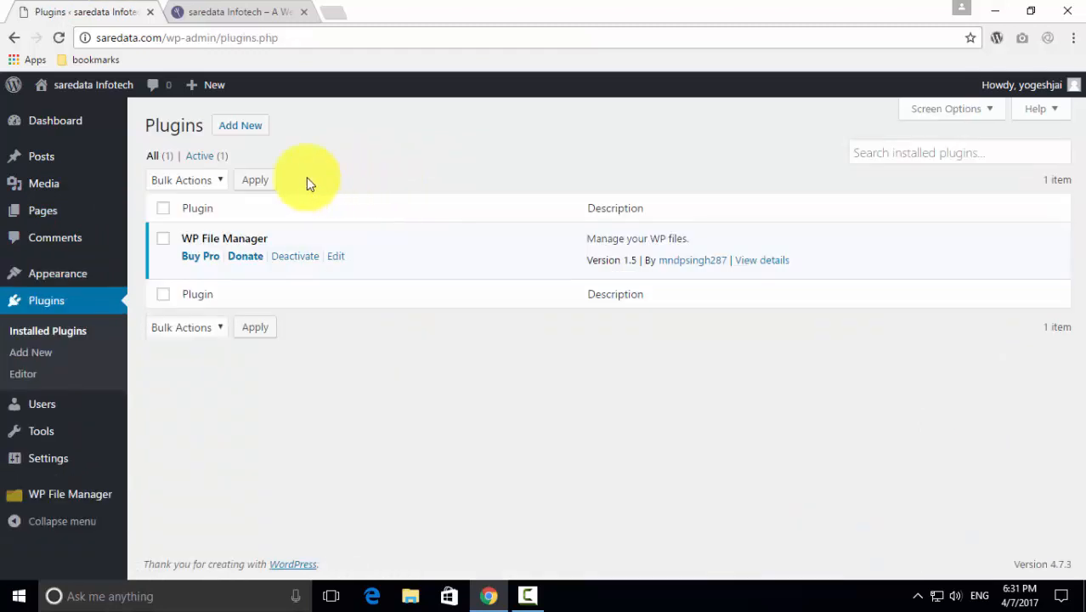
click(241, 126)
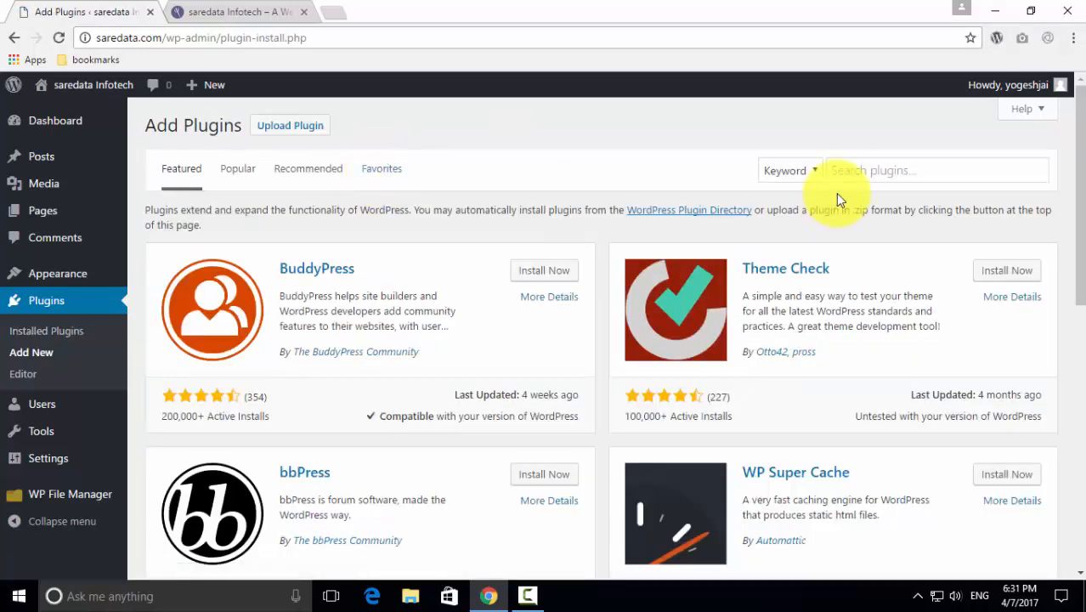
click(878, 171)
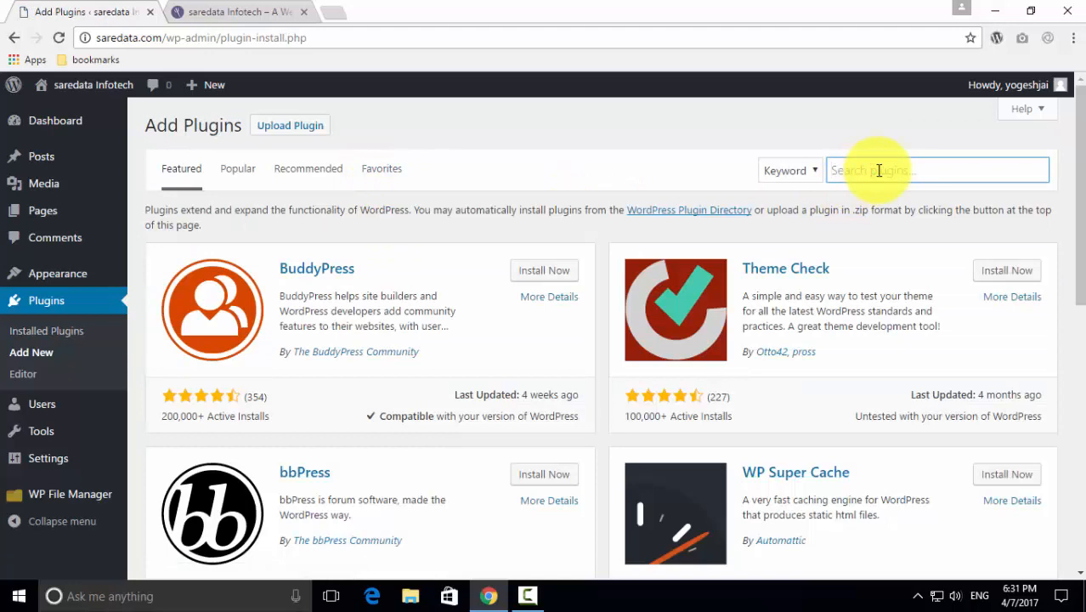
text(child theme)
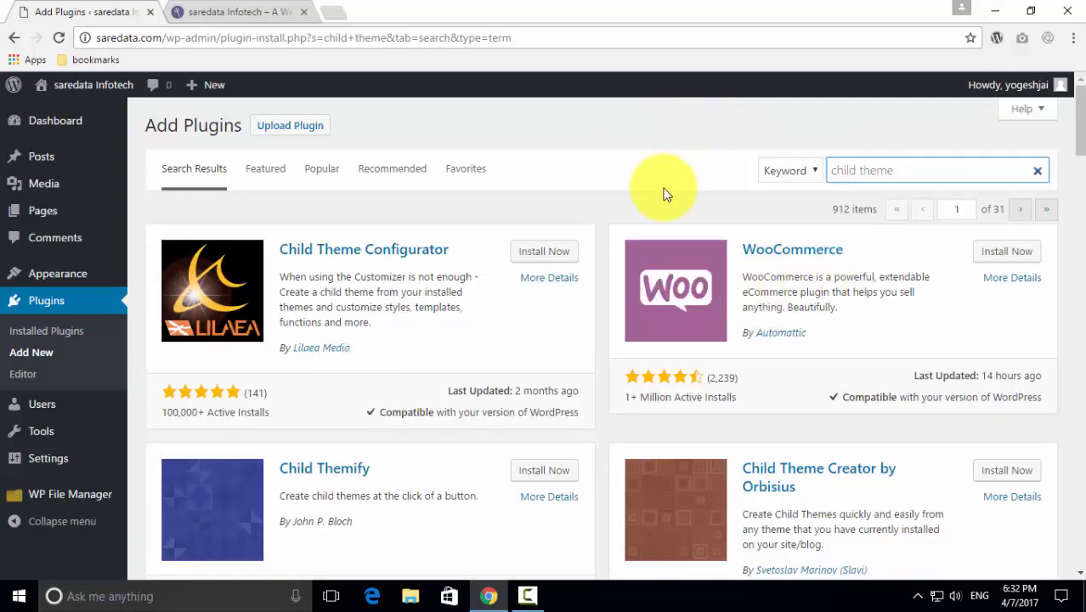
scroll(510, 334, down, 1)
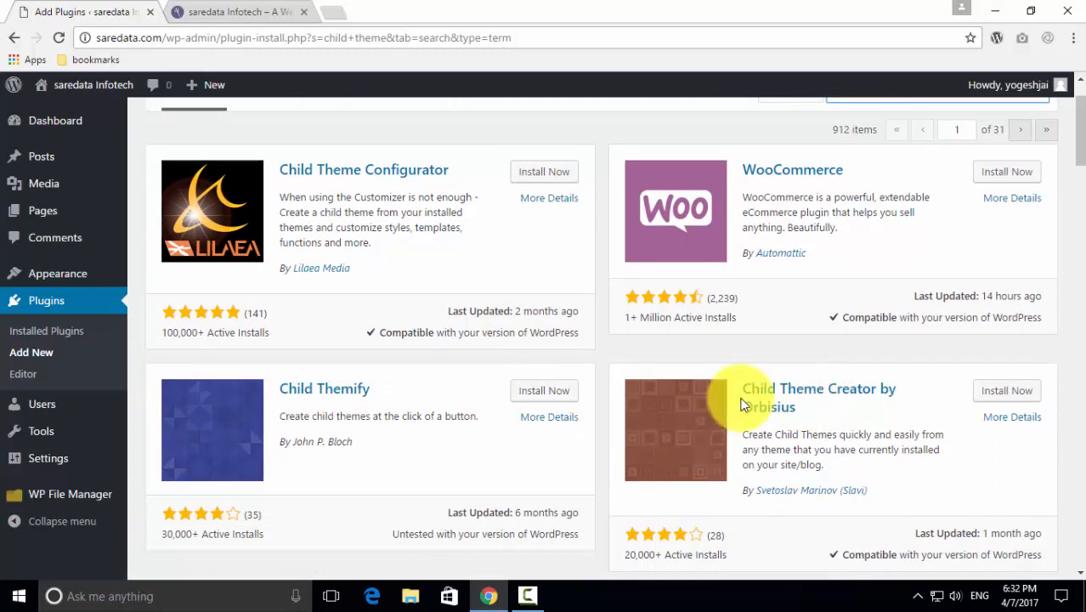
scroll(504, 380, up, 1)
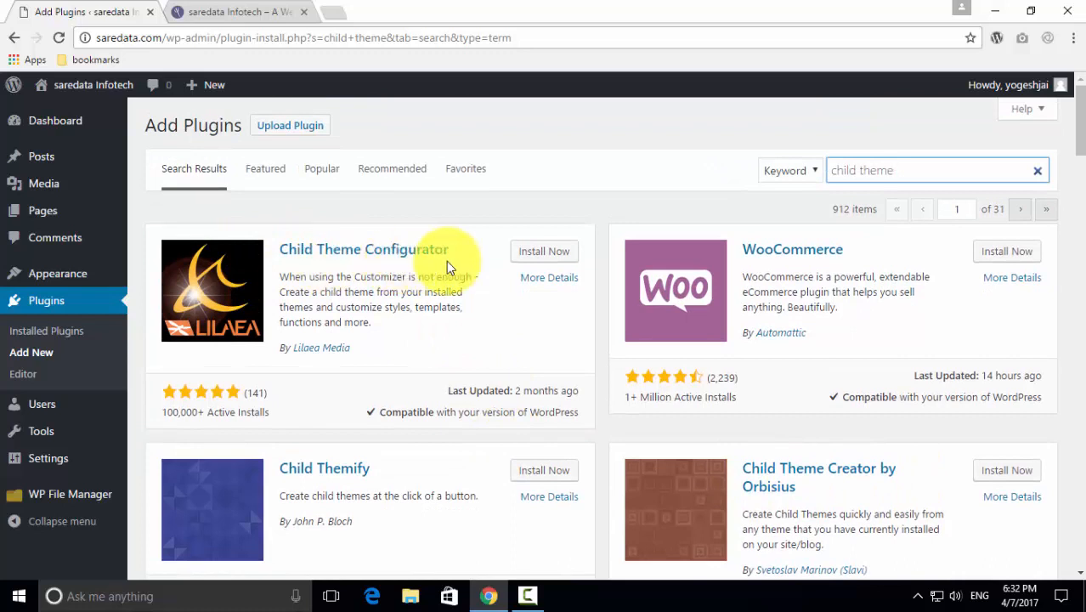
Try to install the Child Theme Configurator plugin from the search results, reload to retry, and open its details in a new tab.
click(553, 251)
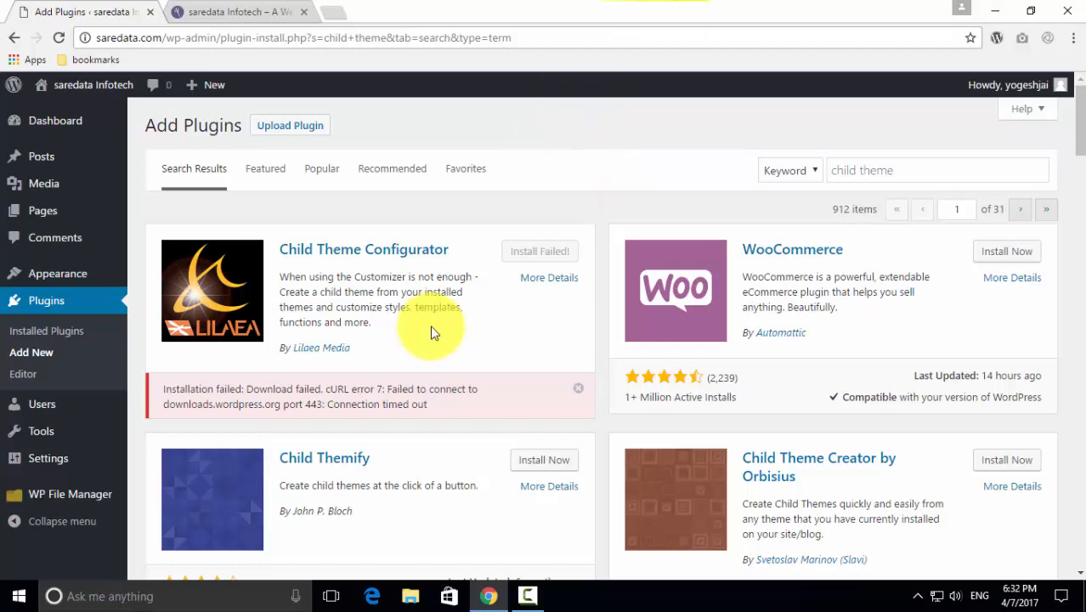
click(58, 37)
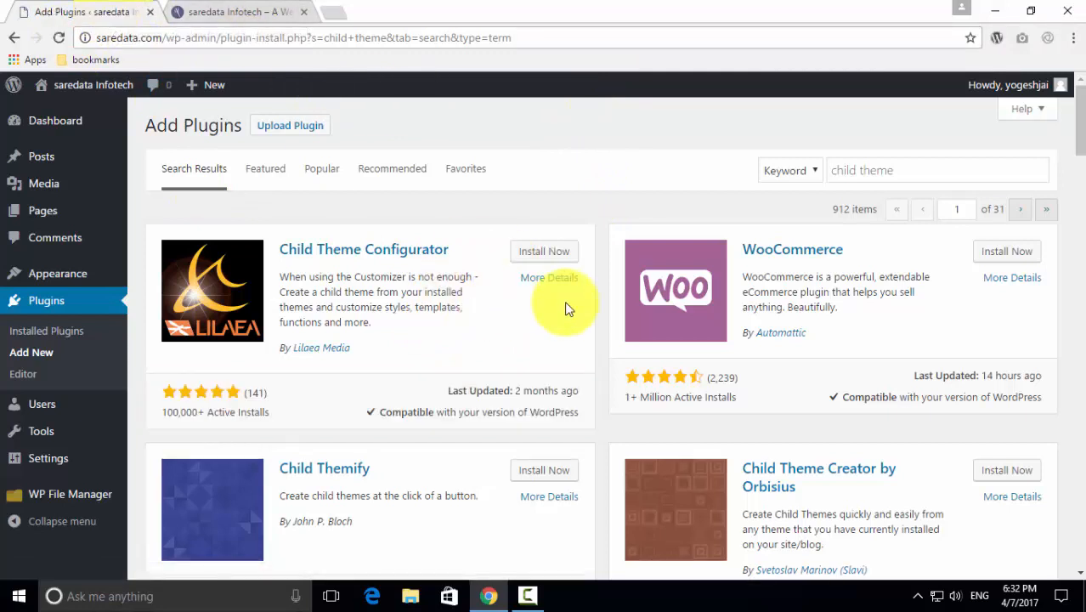
click(537, 248)
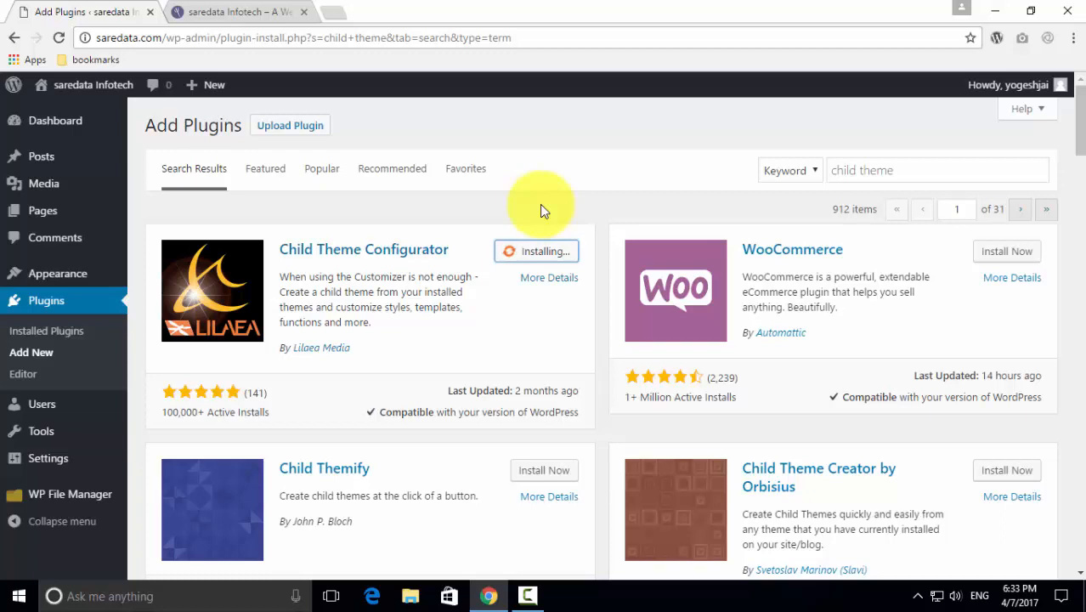
middle_click(437, 248)
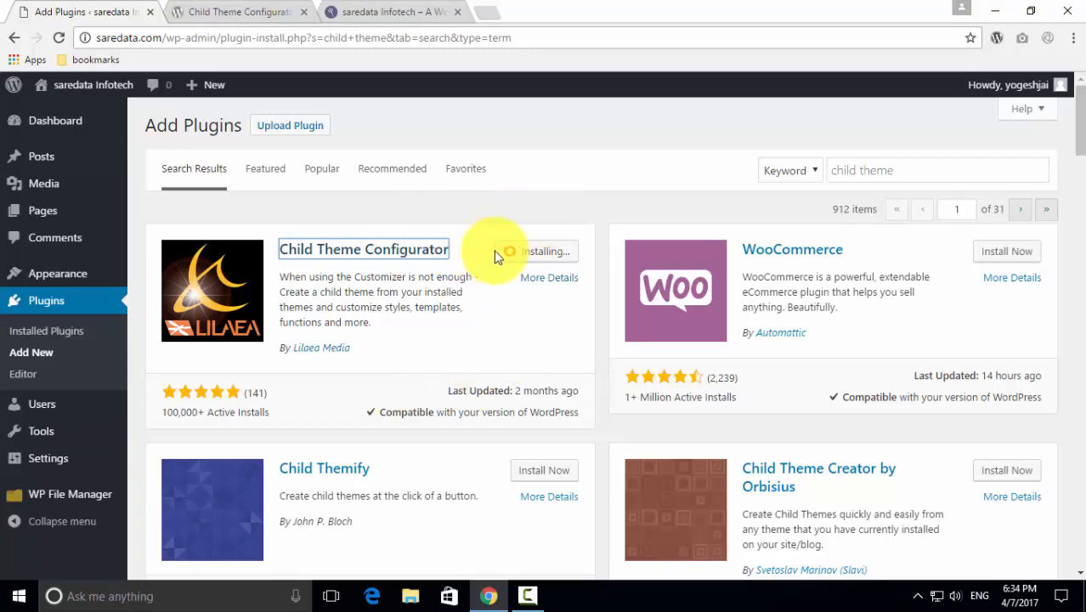
click(59, 37)
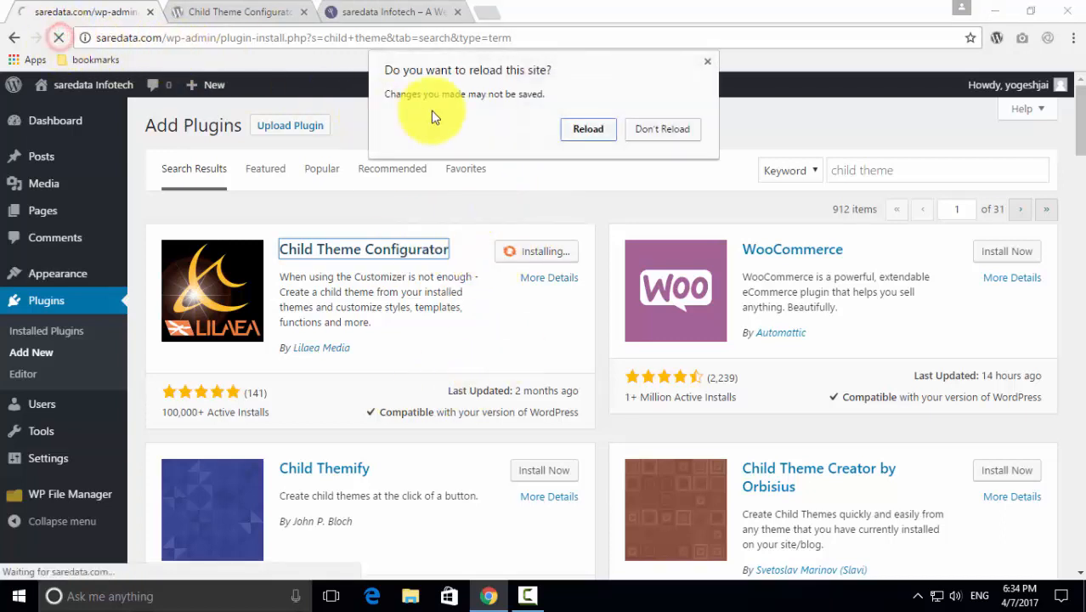
click(584, 128)
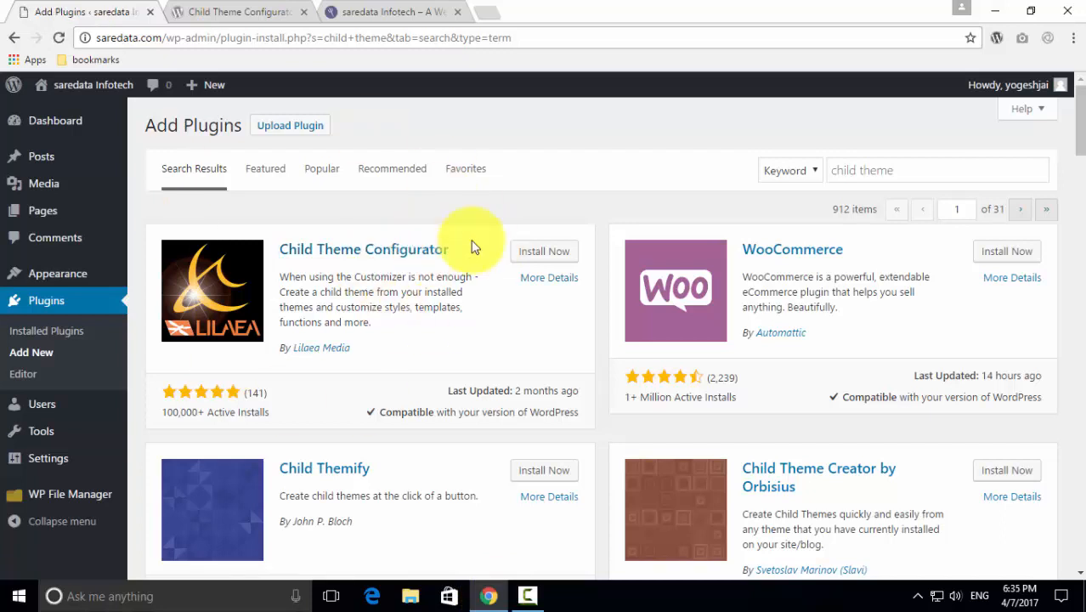
Check the installed plugins for WP File Manager, open the file manager, and browse to the wp-content/plugins folder.
click(48, 337)
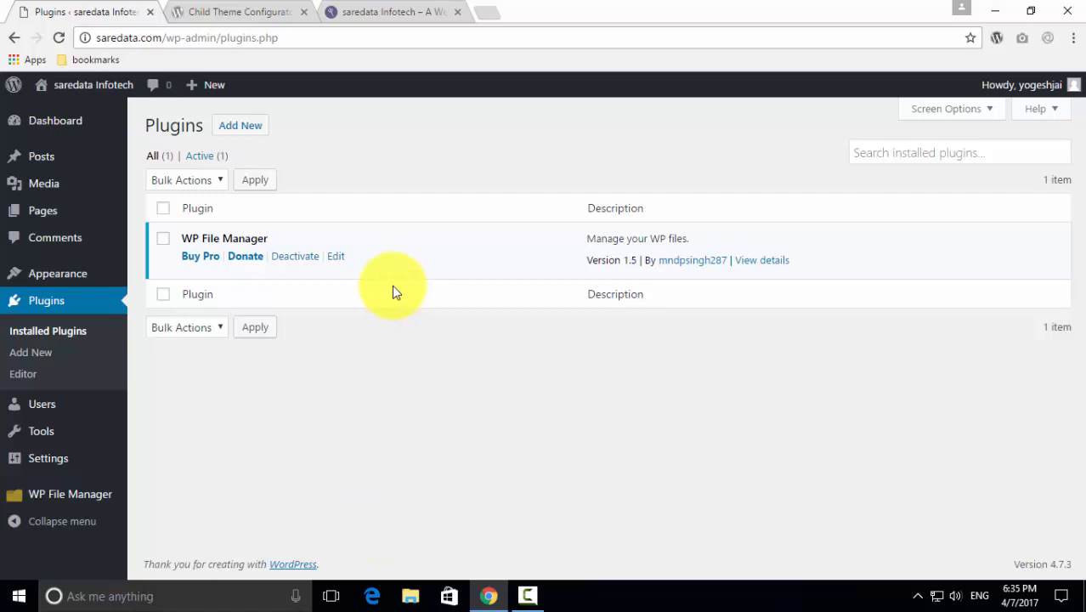
drag(181, 239, 283, 254)
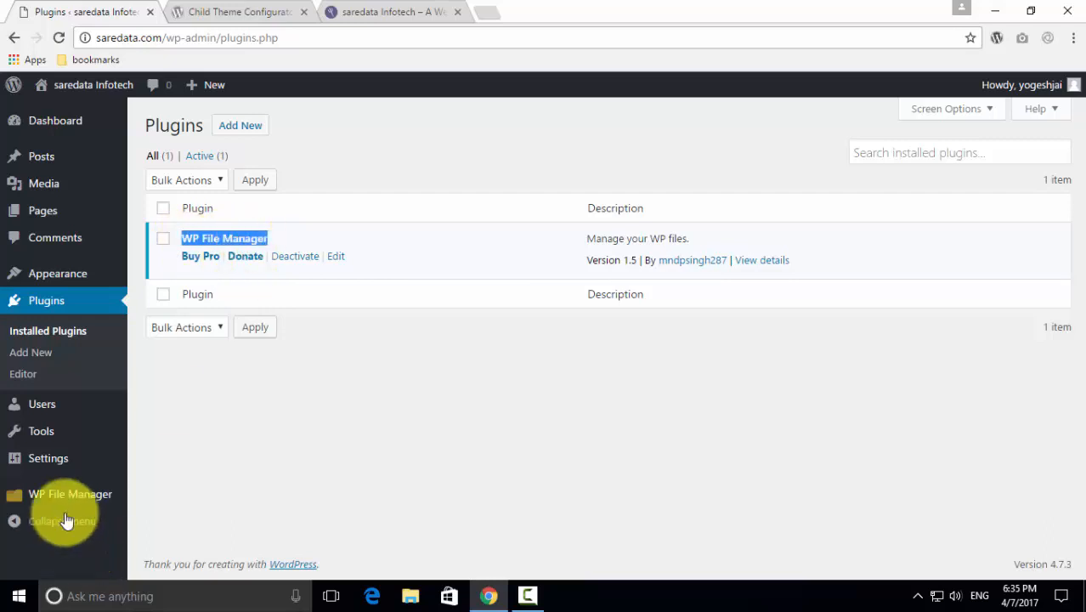
mouse_move(61, 497)
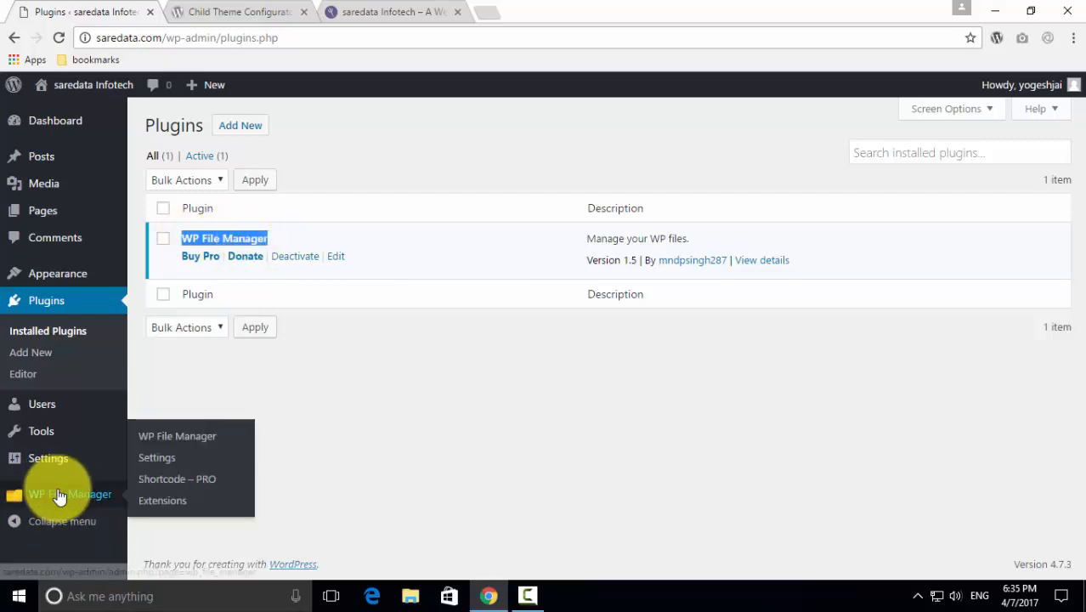
click(195, 433)
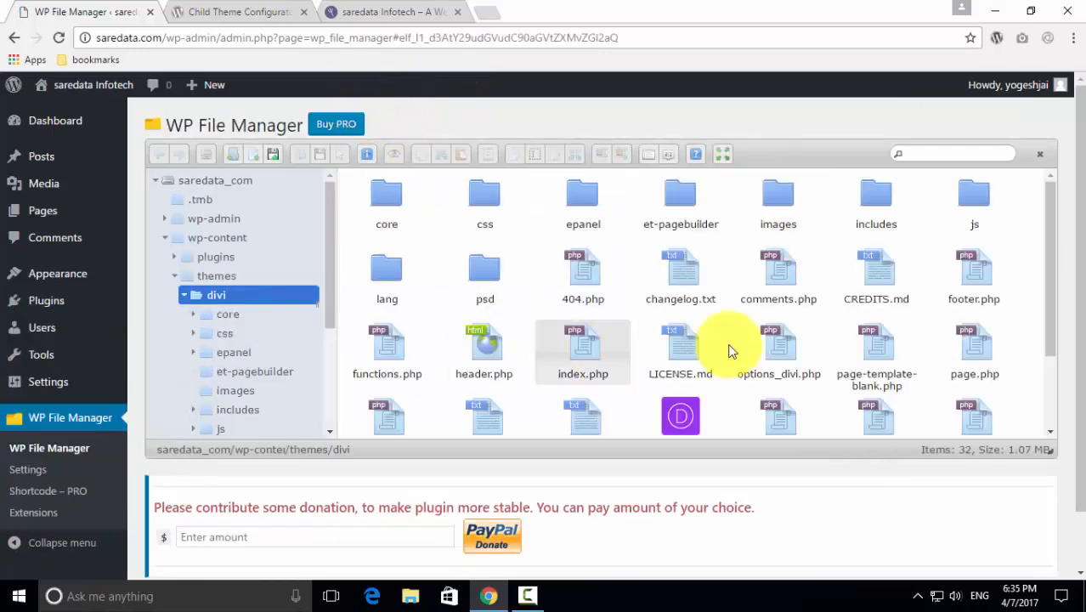
click(217, 238)
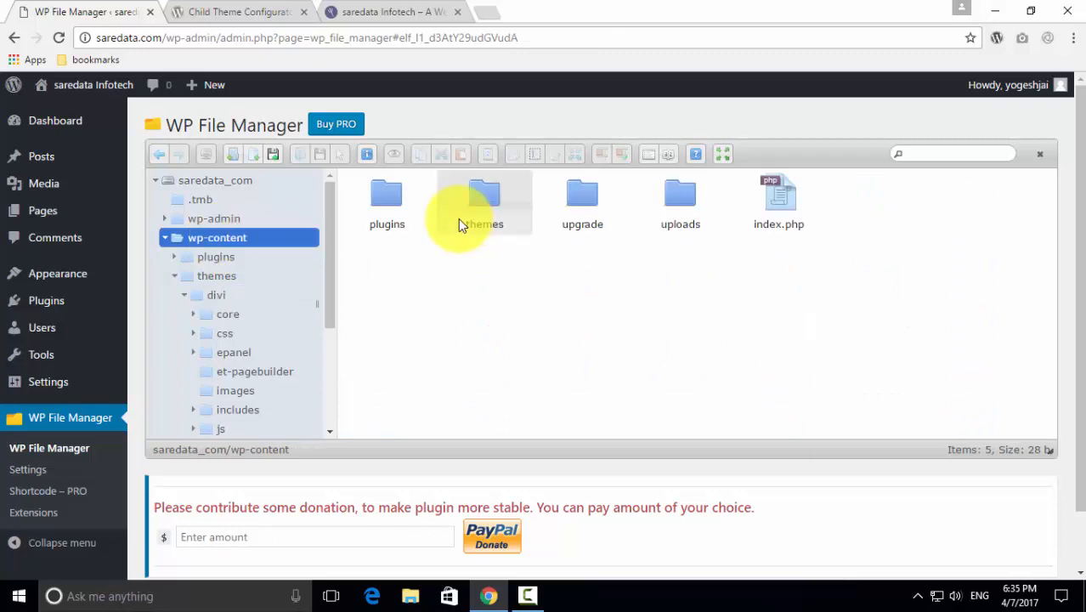
double_click(392, 201)
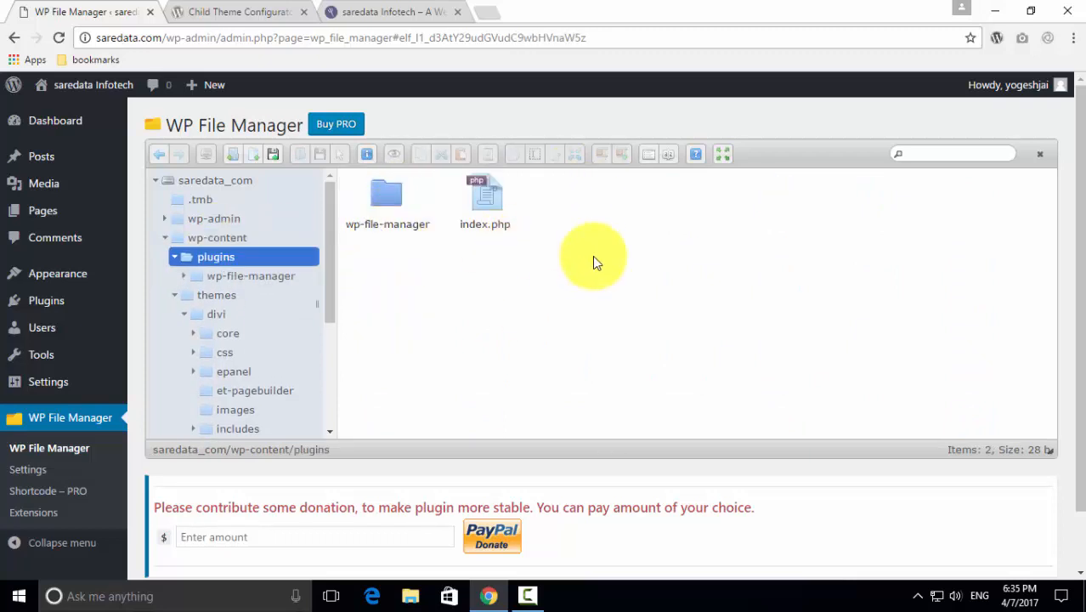
Set the browser window beside the desktop's child-theme-configurator folder and open the file upload dialog for the plugins folder.
click(1031, 10)
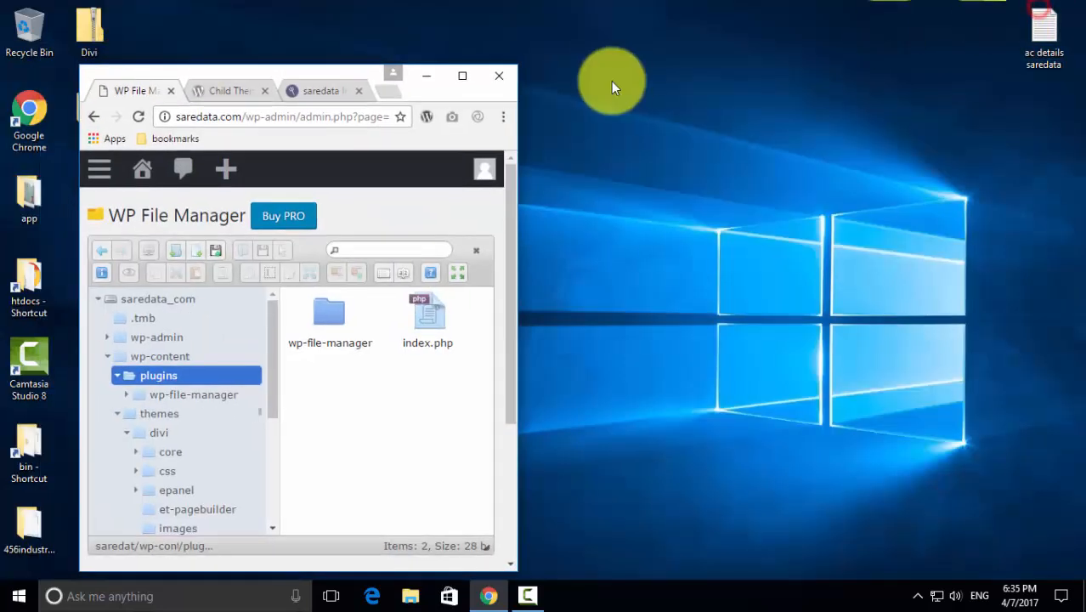
drag(294, 77, 606, 54)
click(527, 228)
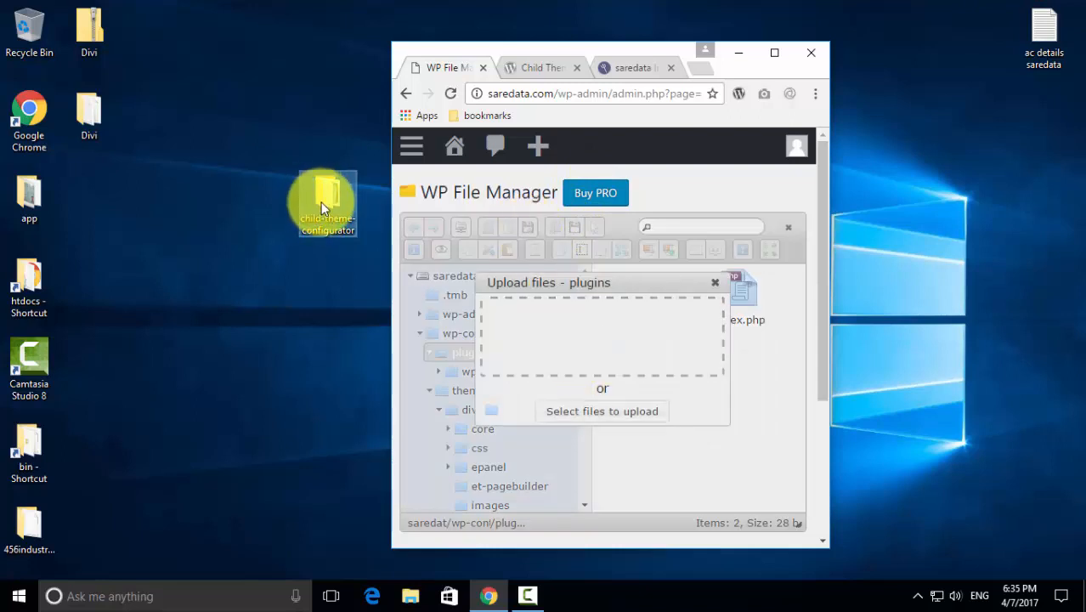
drag(312, 209, 219, 192)
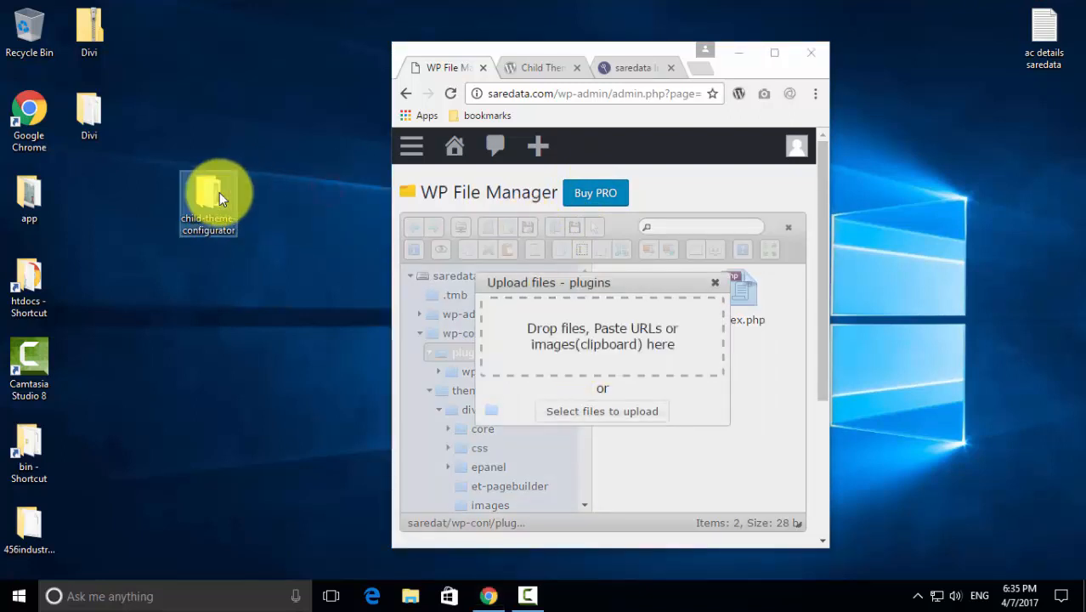
Look over the Child Theme Configurator plugin page on WordPress.org and return to the file manager's upload dialog.
click(765, 52)
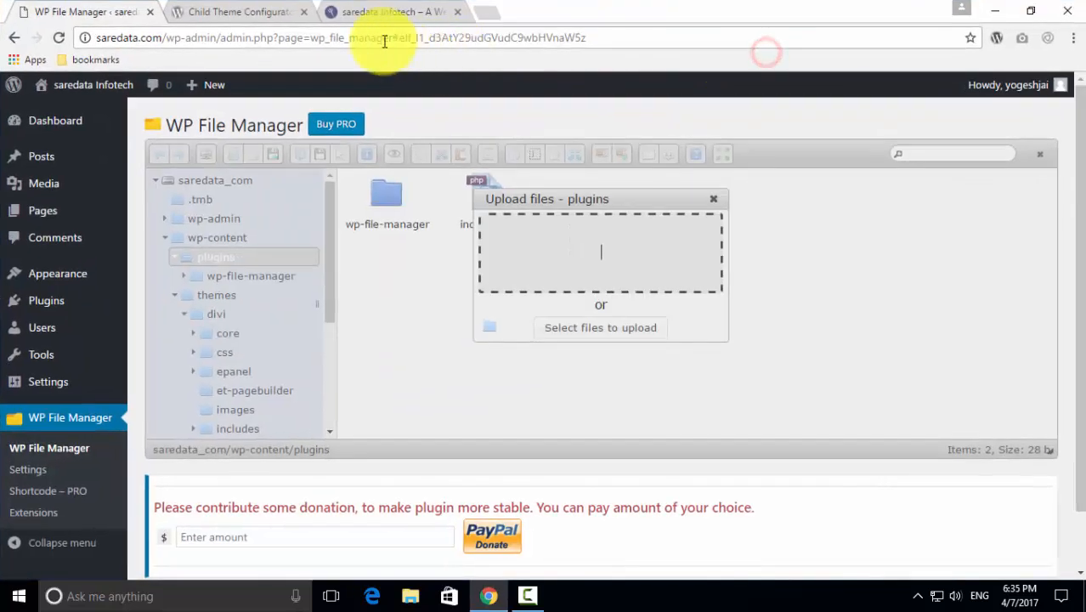
click(238, 13)
scroll(460, 310, up, 3)
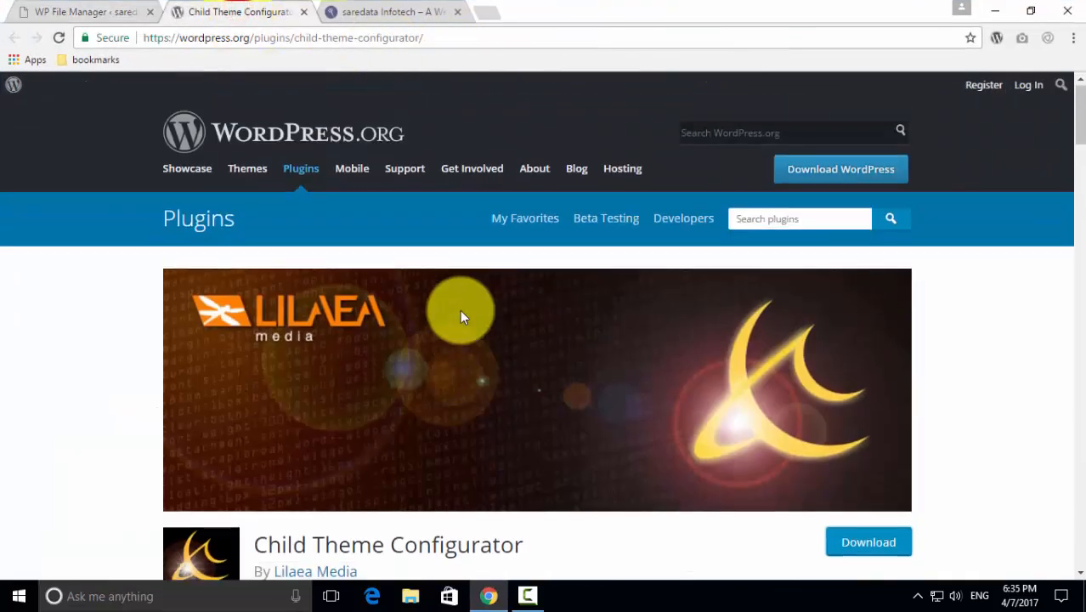
scroll(460, 310, down, 3)
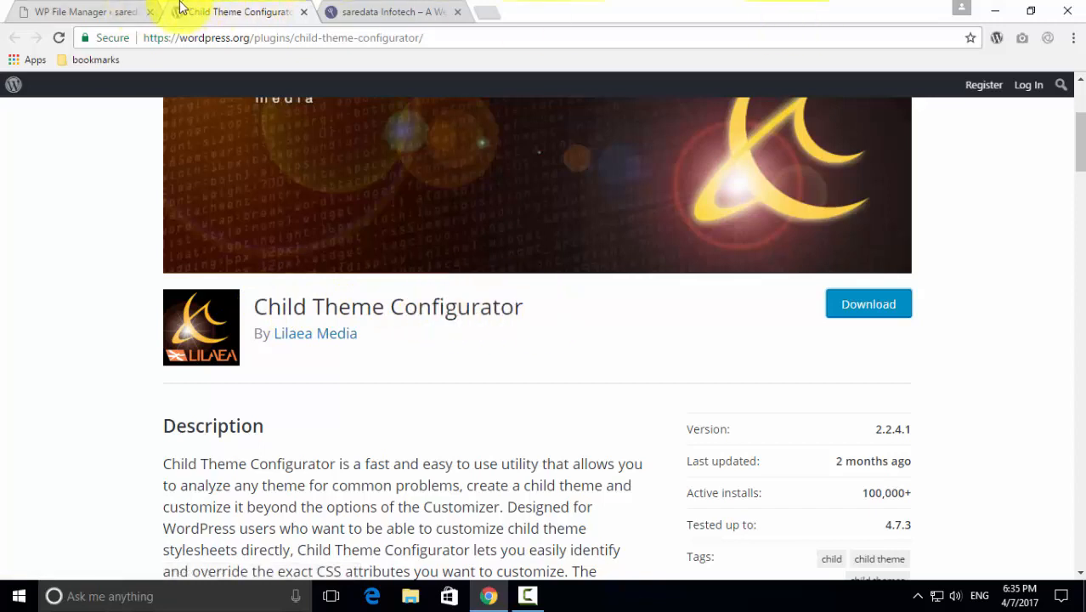
click(119, 9)
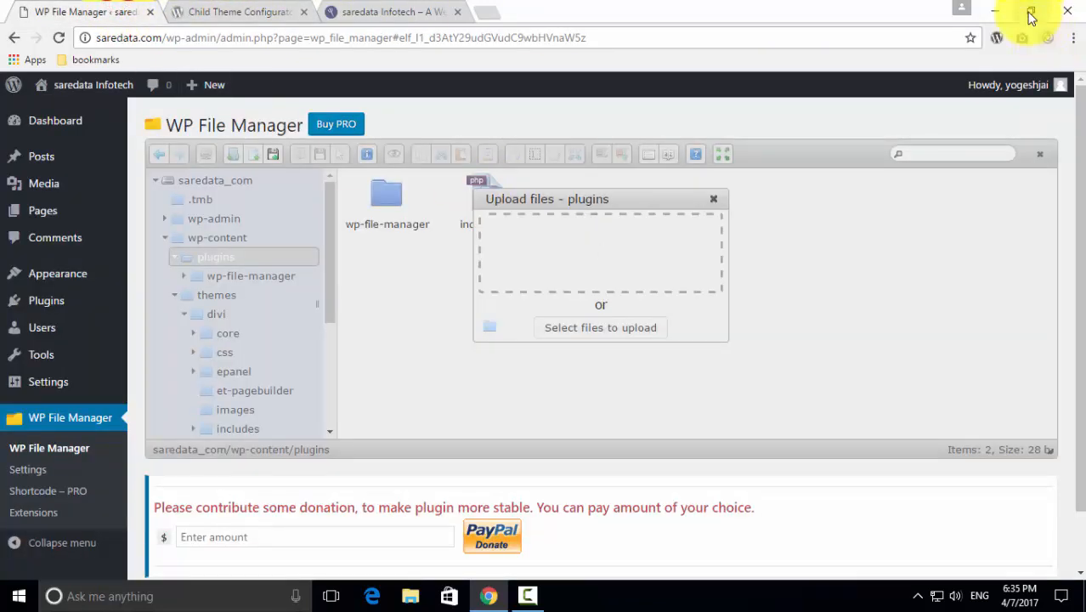
Upload the child-theme-configurator folder from the desktop into wp-content/plugins.
click(1031, 17)
drag(207, 195, 596, 323)
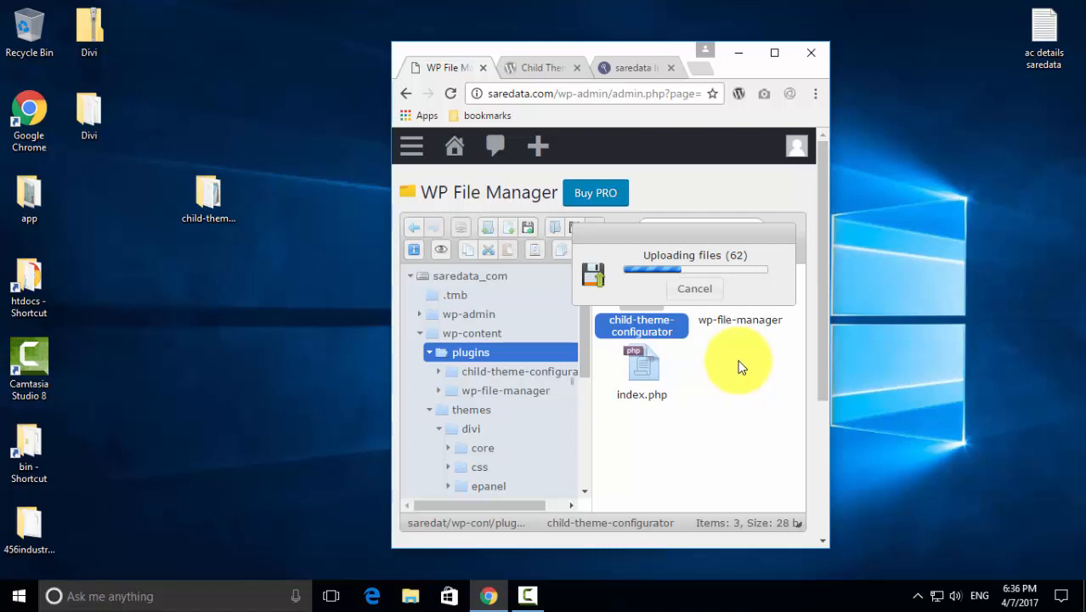
click(786, 51)
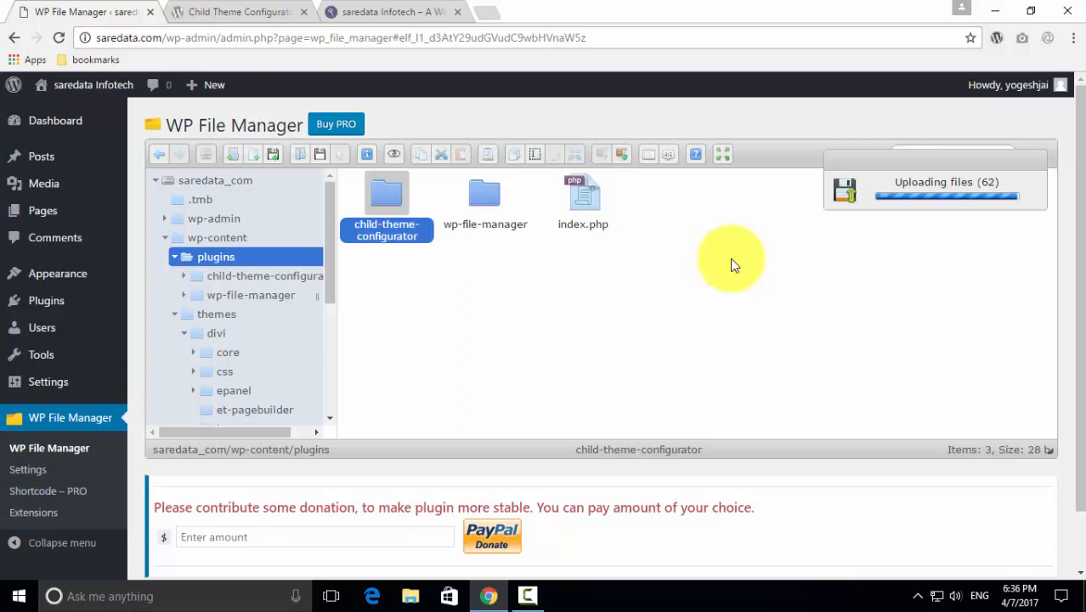
click(730, 265)
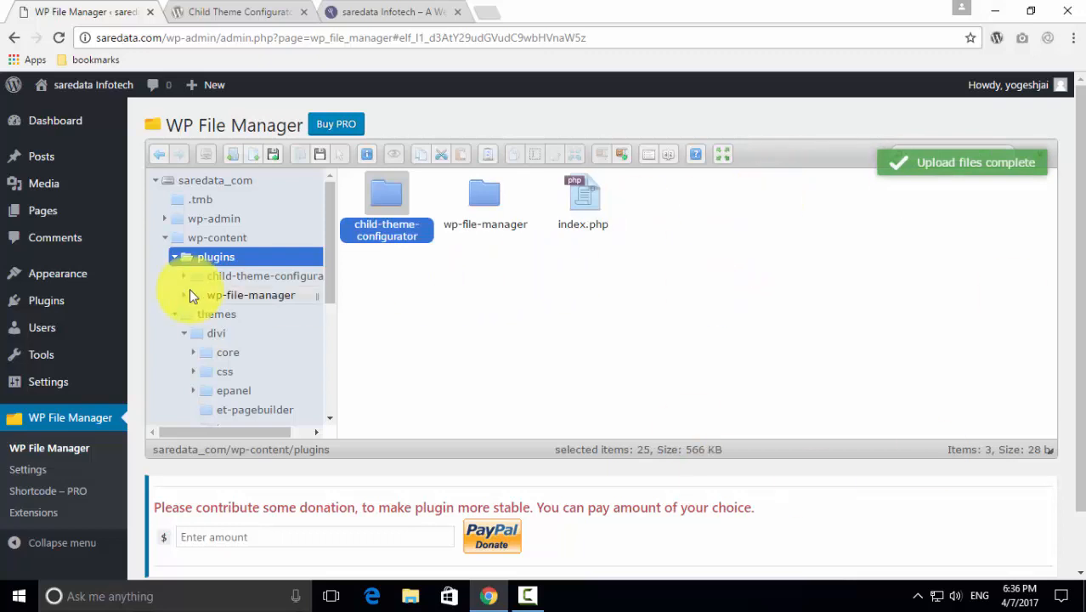
Open the list of installed plugins and activate Child Theme Configurator.
mouse_move(55, 276)
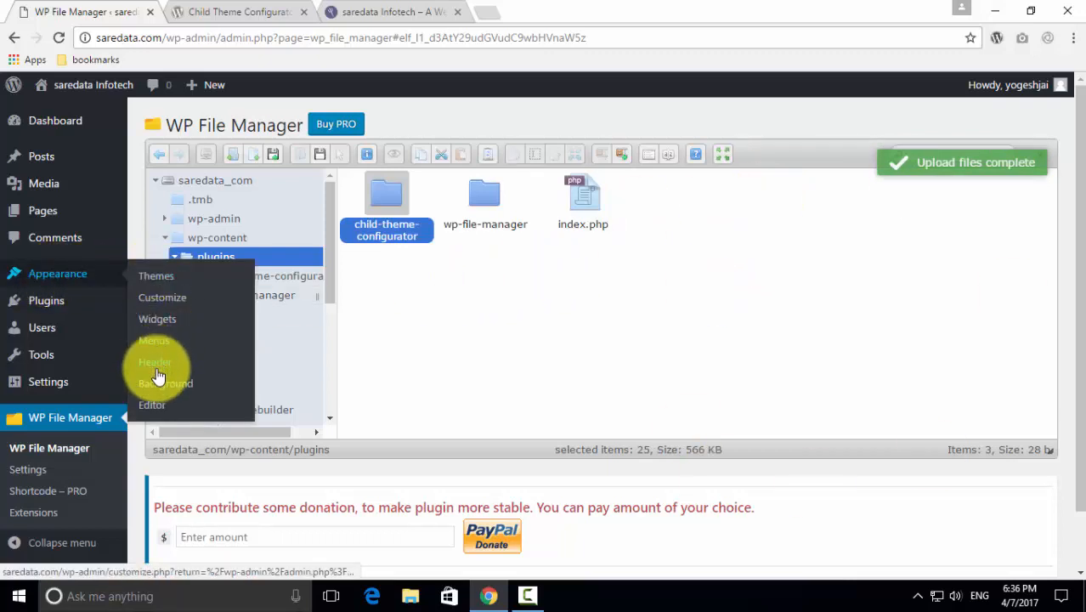
mouse_move(41, 308)
click(159, 304)
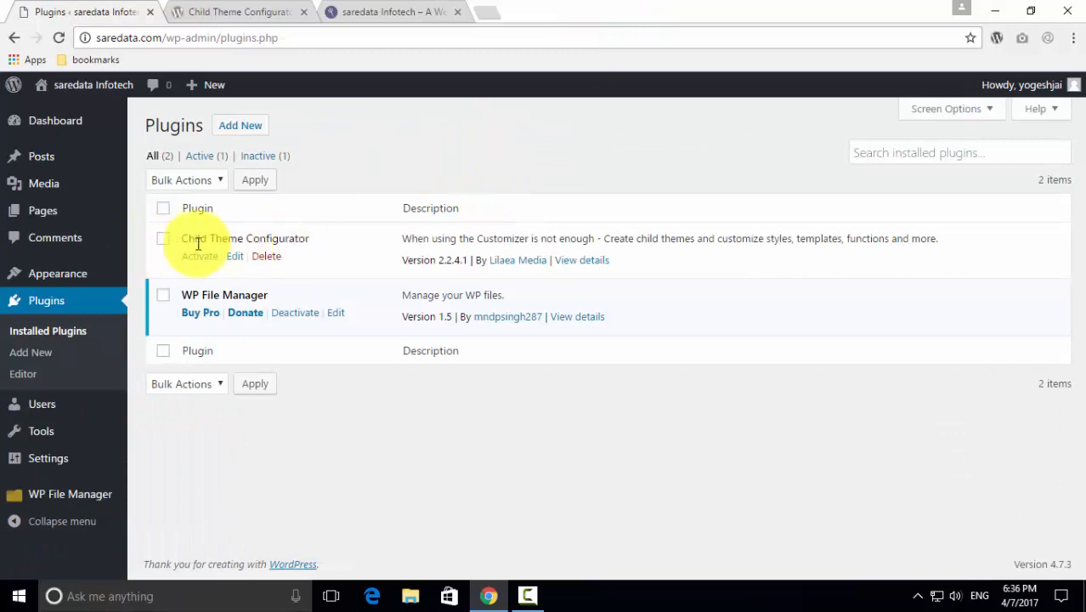
drag(311, 240, 185, 239)
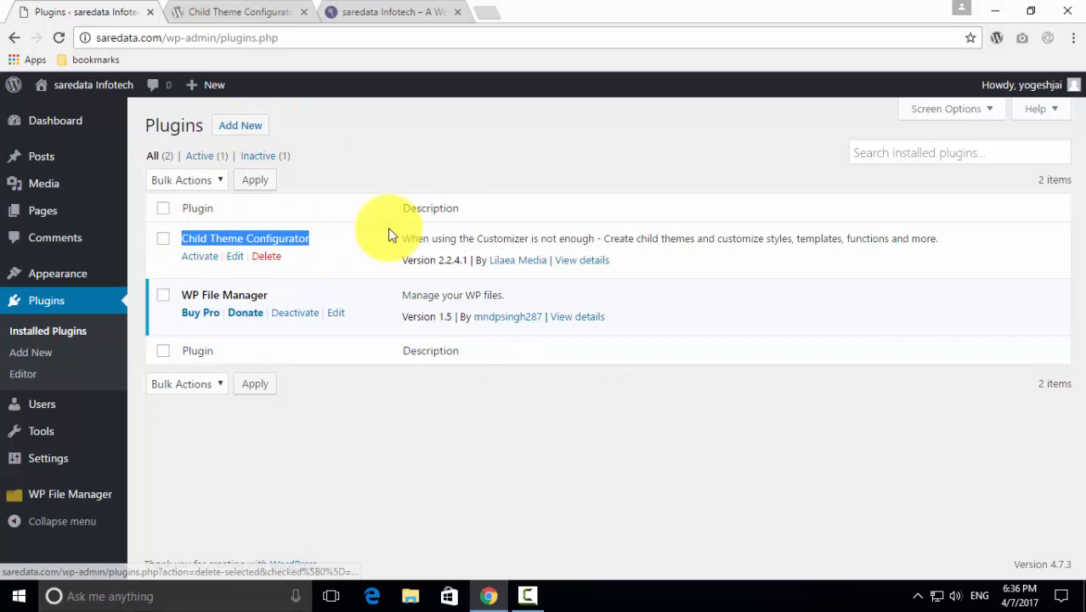
click(334, 162)
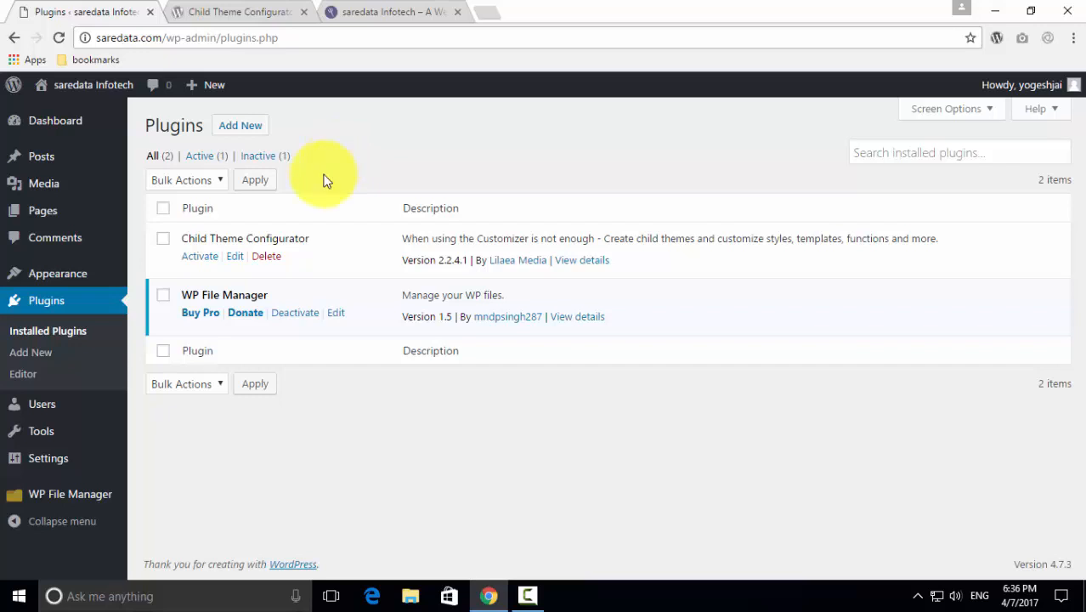
drag(181, 293, 285, 298)
click(274, 297)
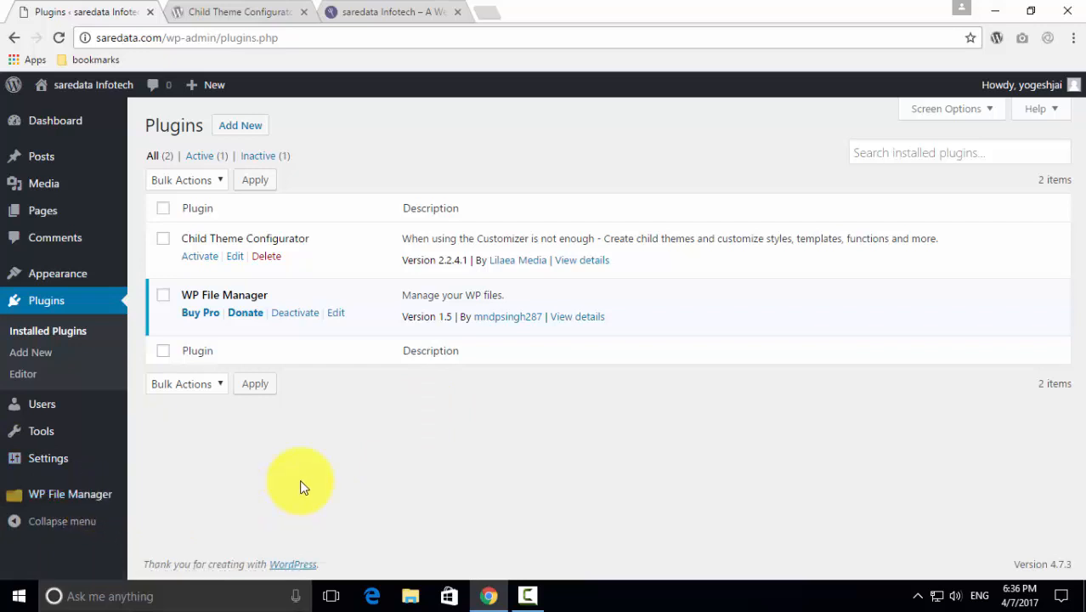
click(202, 257)
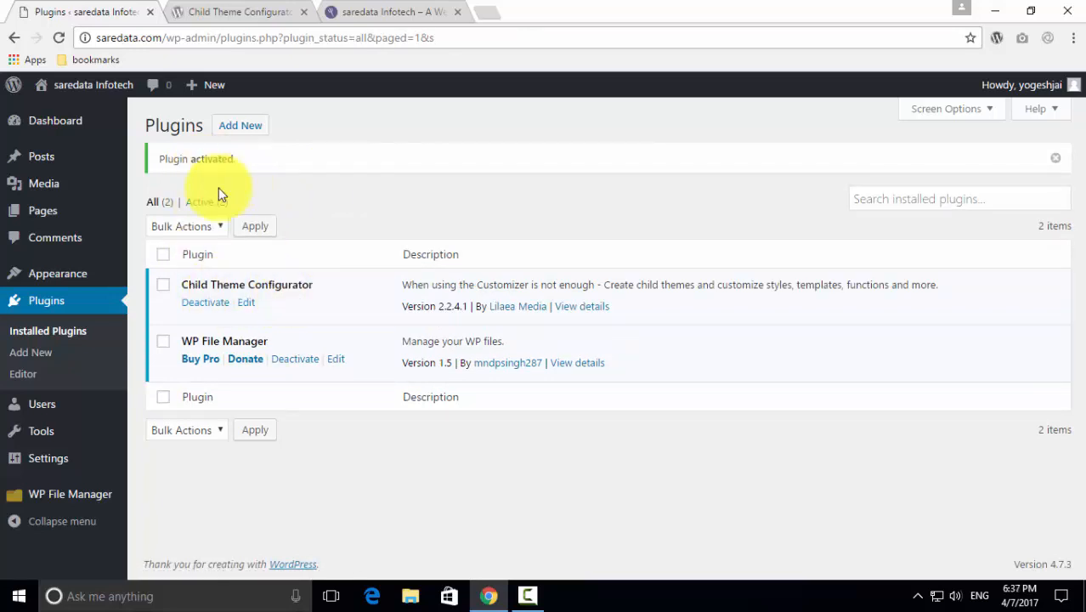
Go to the dashboard and open the Child Themes tool of Child Theme Configurator.
mouse_move(34, 464)
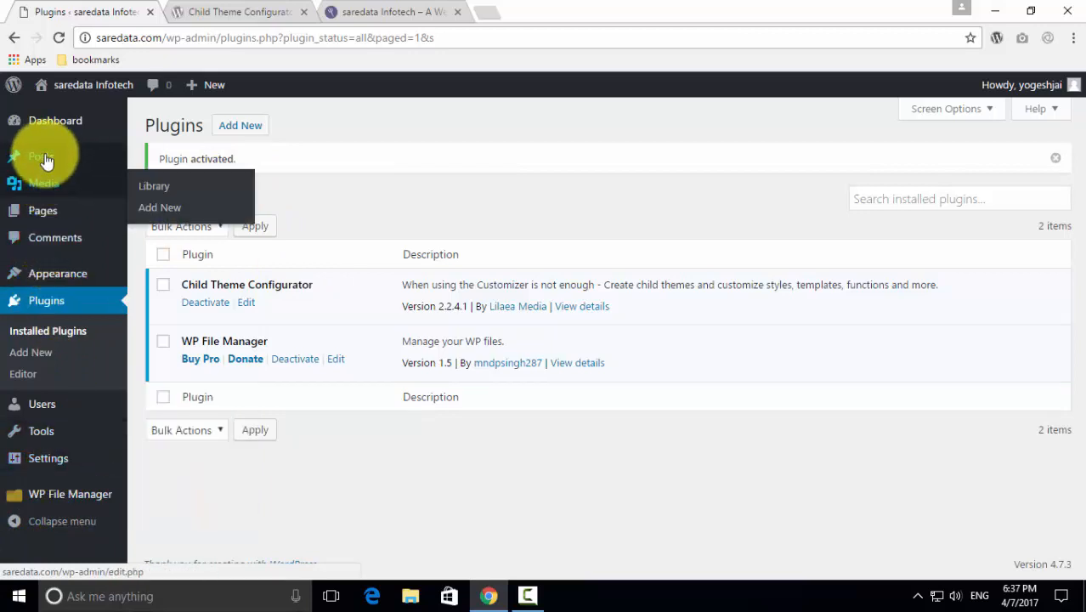
mouse_move(47, 128)
click(148, 126)
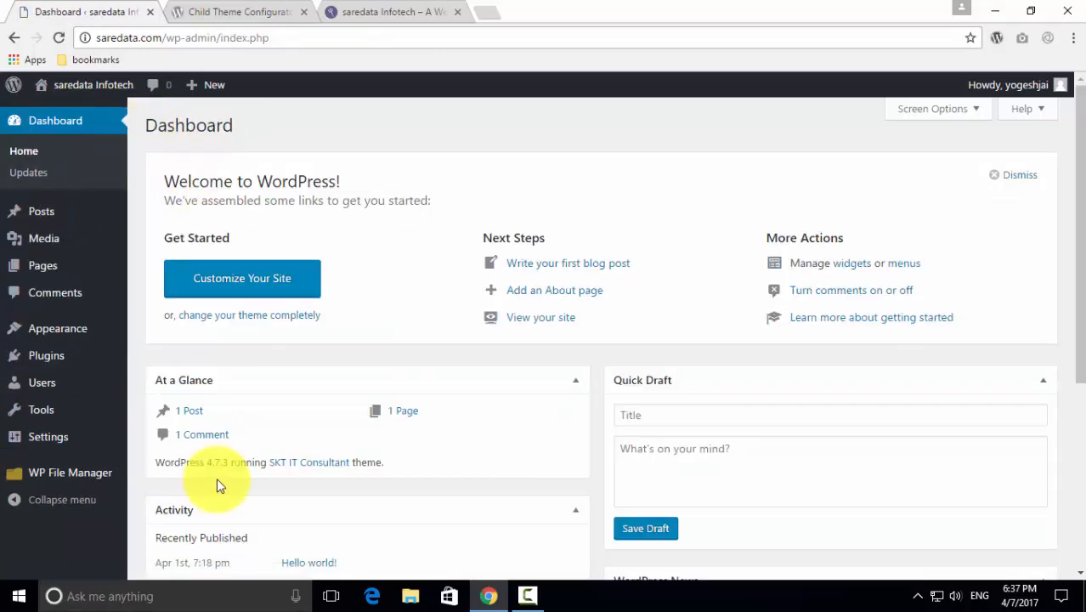
mouse_move(53, 440)
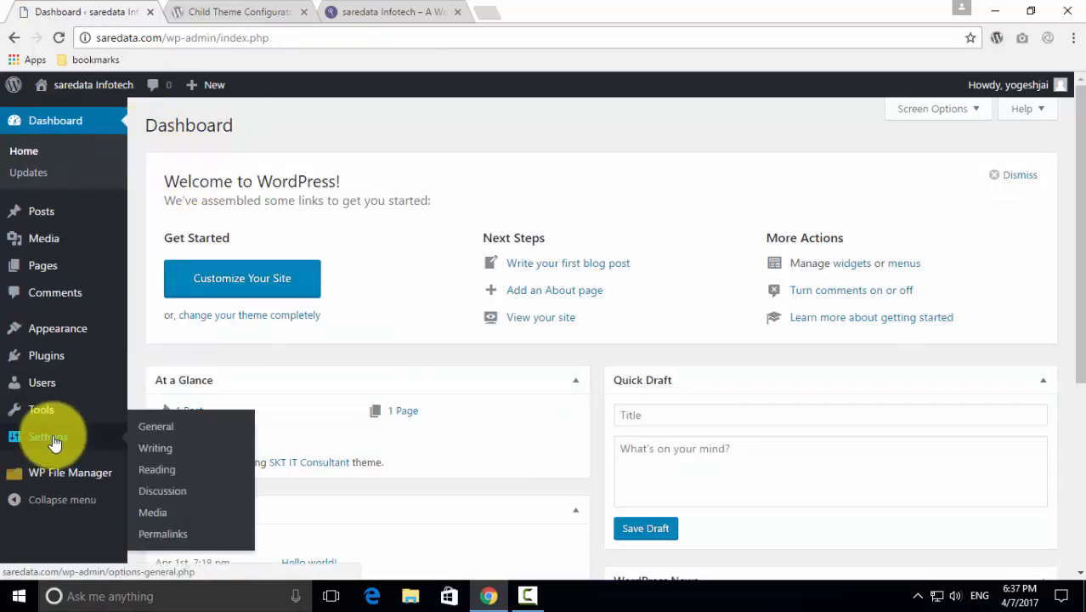
mouse_move(45, 416)
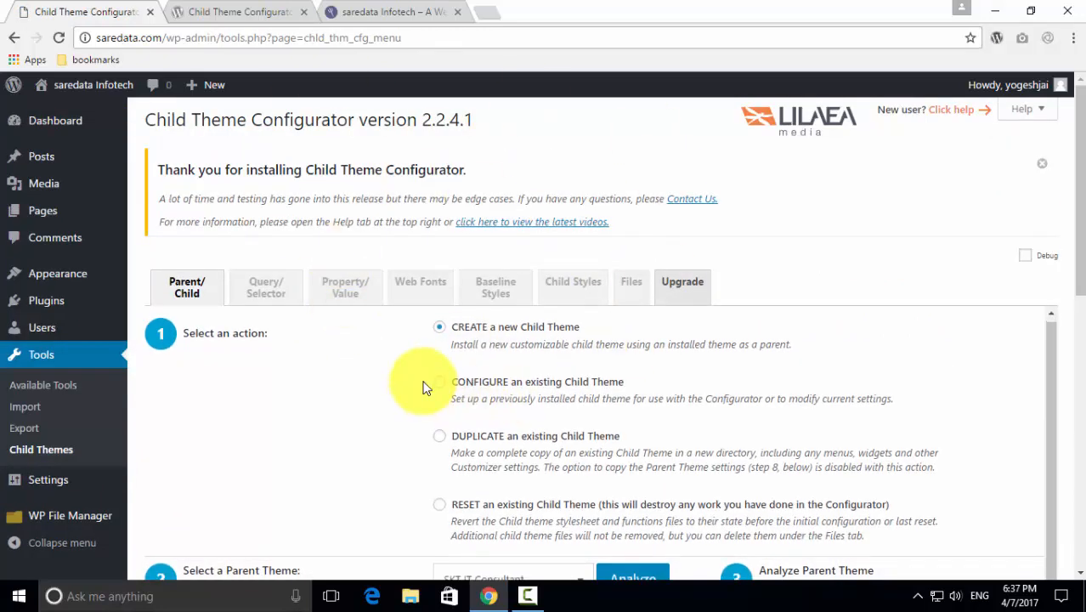
Choose SKT IT Consultant as the parent theme for the new child theme and analyze it.
scroll(595, 340, down, 2)
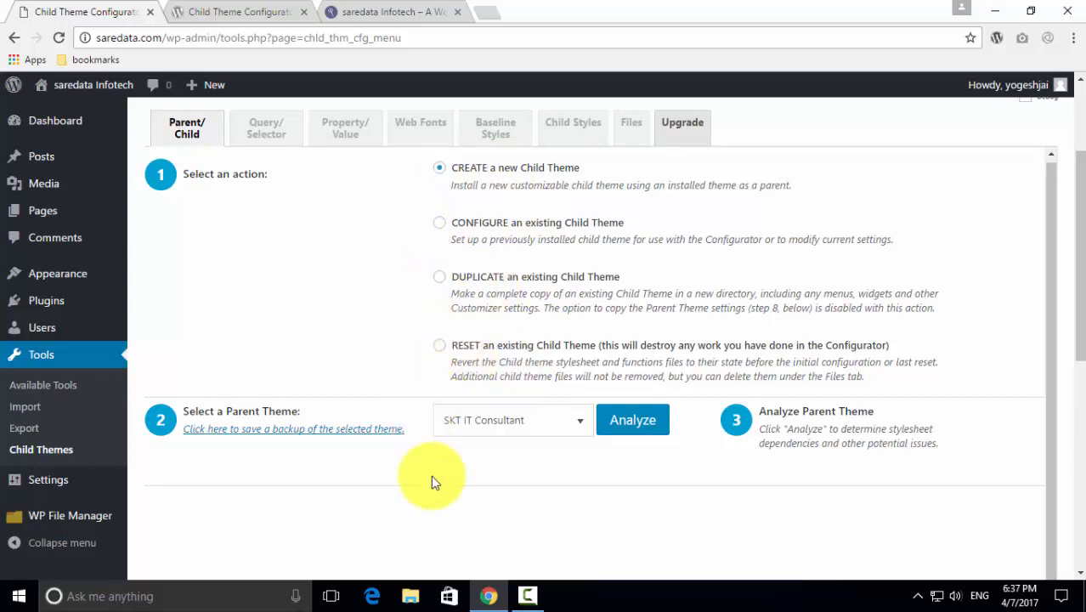
scroll(431, 475, down, 1)
drag(225, 331, 339, 333)
click(340, 331)
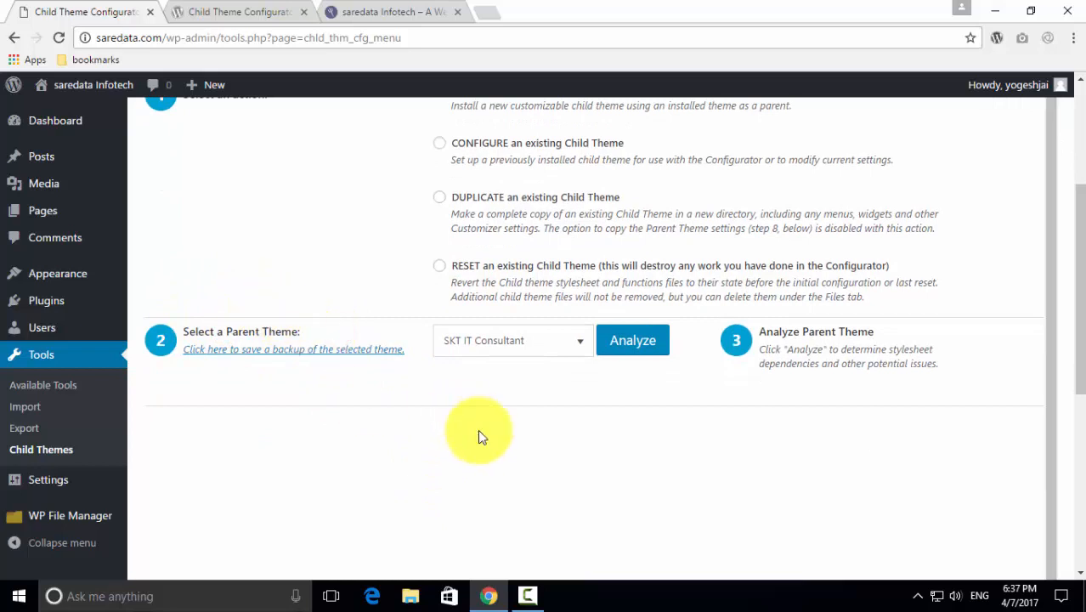
scroll(477, 429, up, 1)
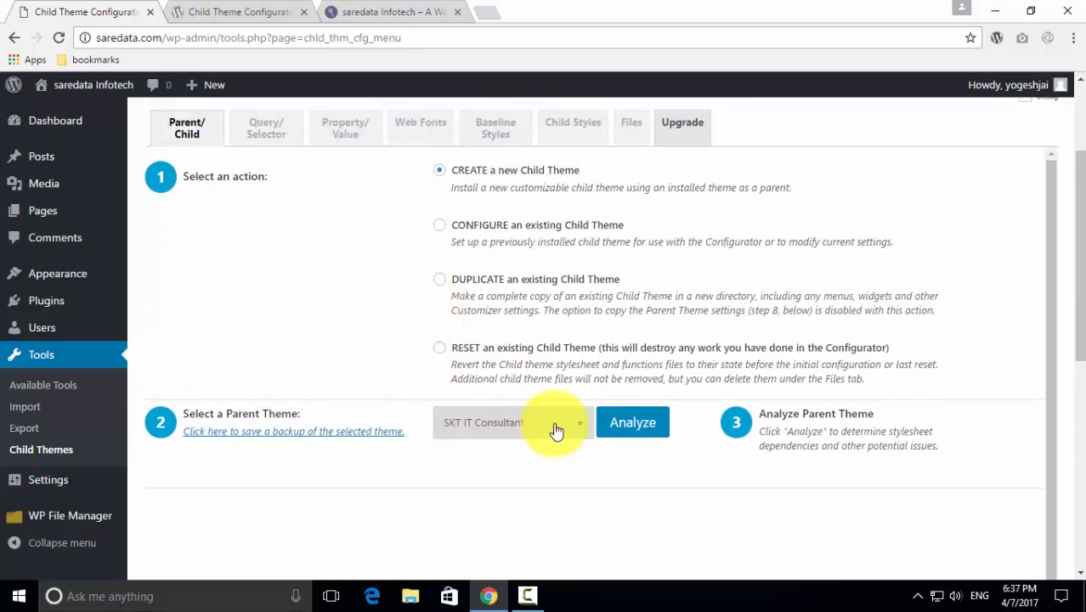
click(554, 429)
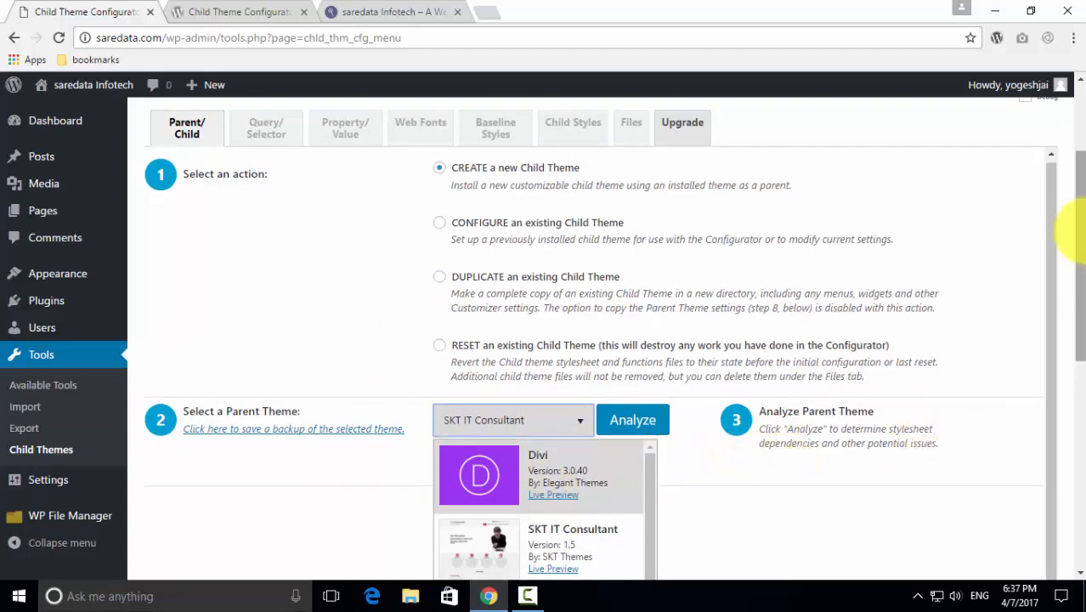
drag(1079, 221, 1075, 266)
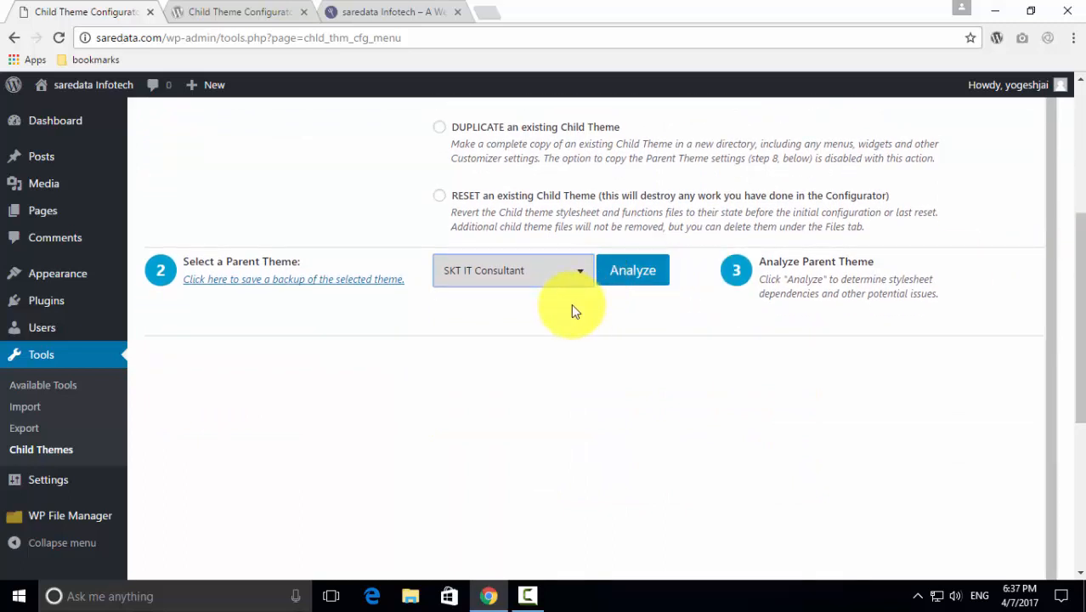
click(583, 273)
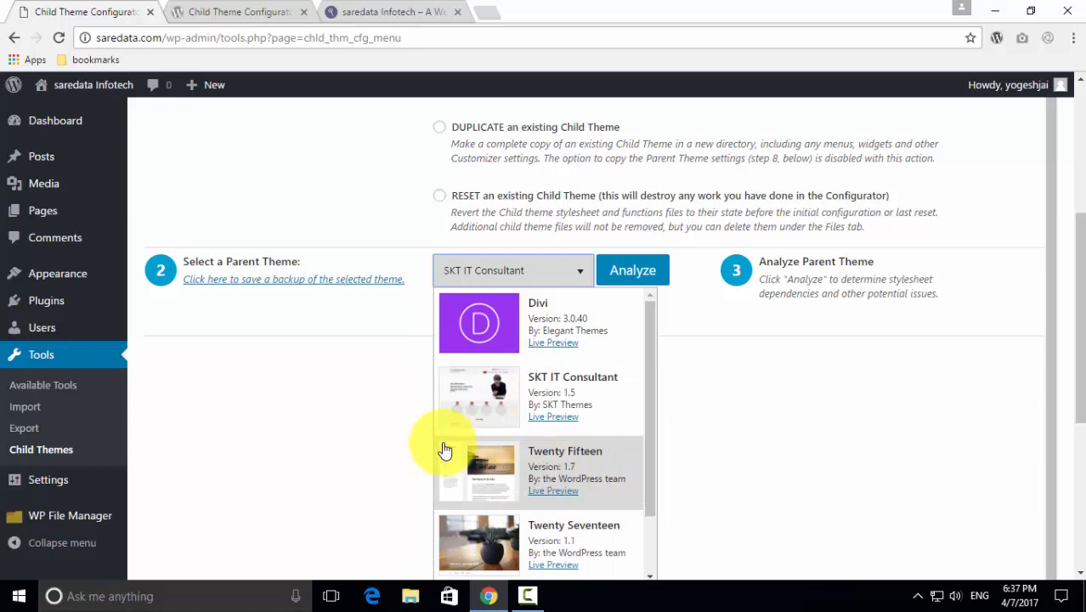
click(559, 396)
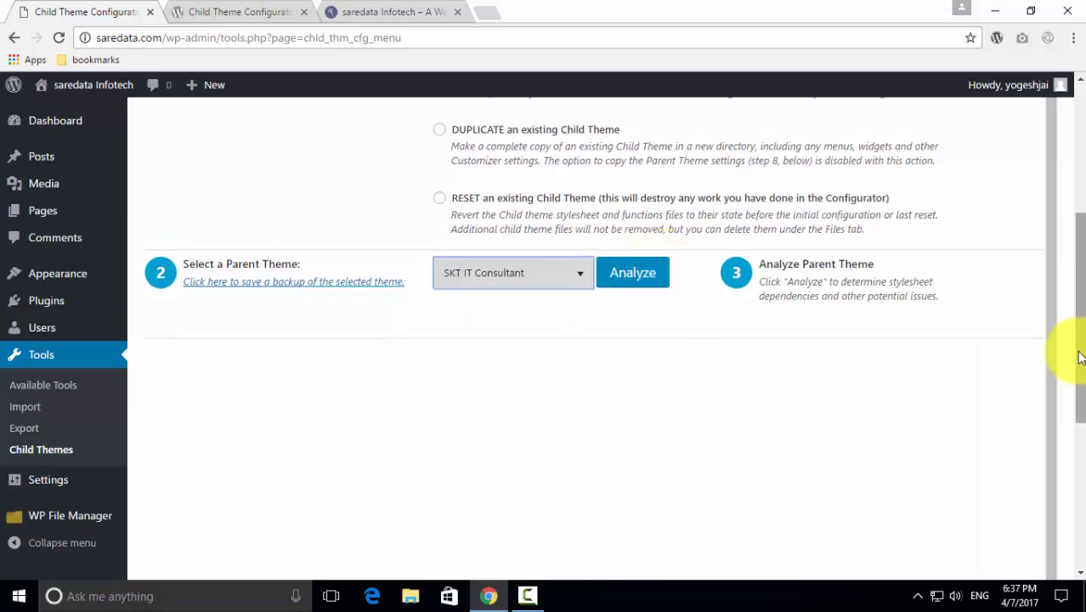
drag(1080, 357, 1068, 287)
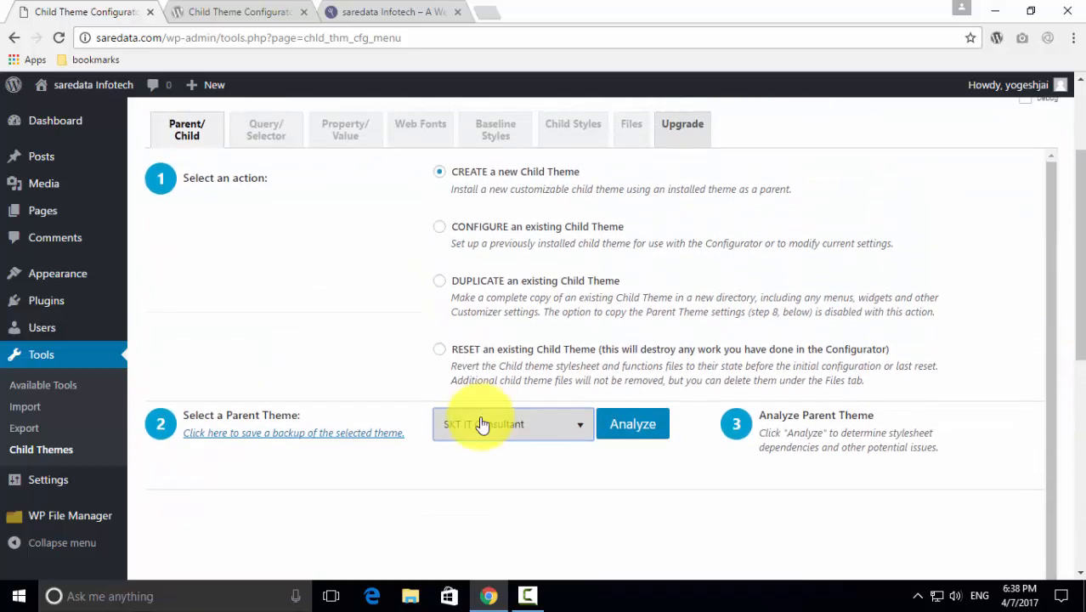
click(635, 428)
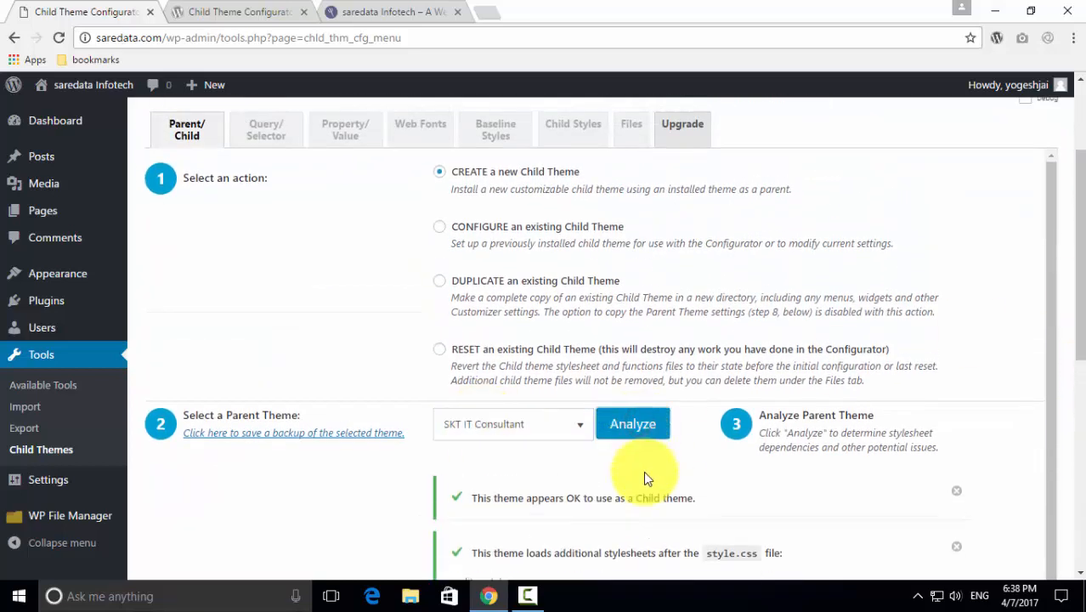
Review the analysis of the parent theme and shorten the new theme directory's name to skt-child.
scroll(625, 527, down, 2)
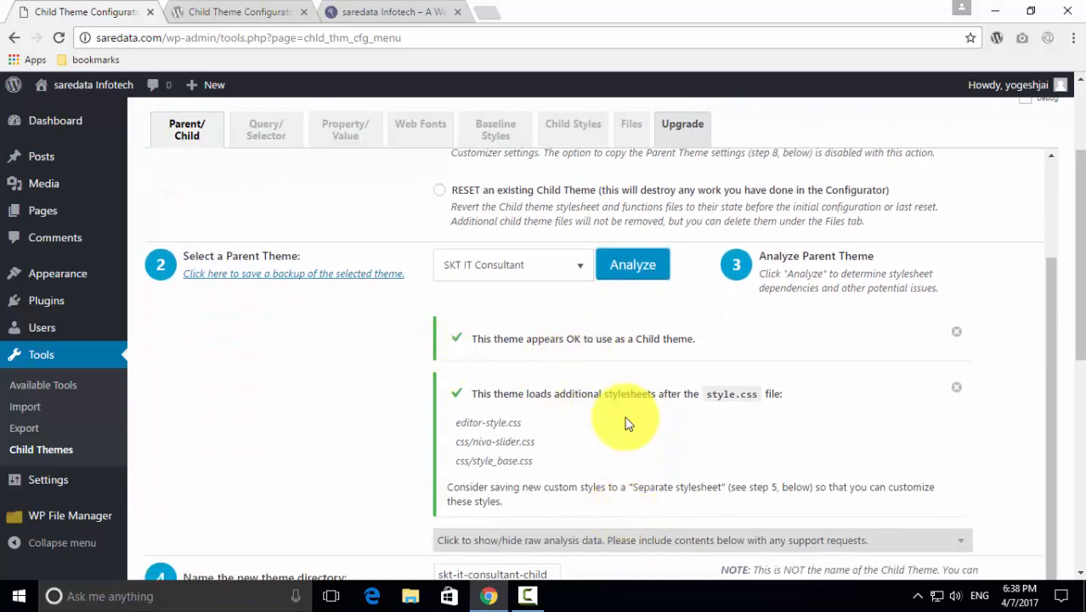
scroll(626, 423, down, 2)
scroll(583, 370, down, 1)
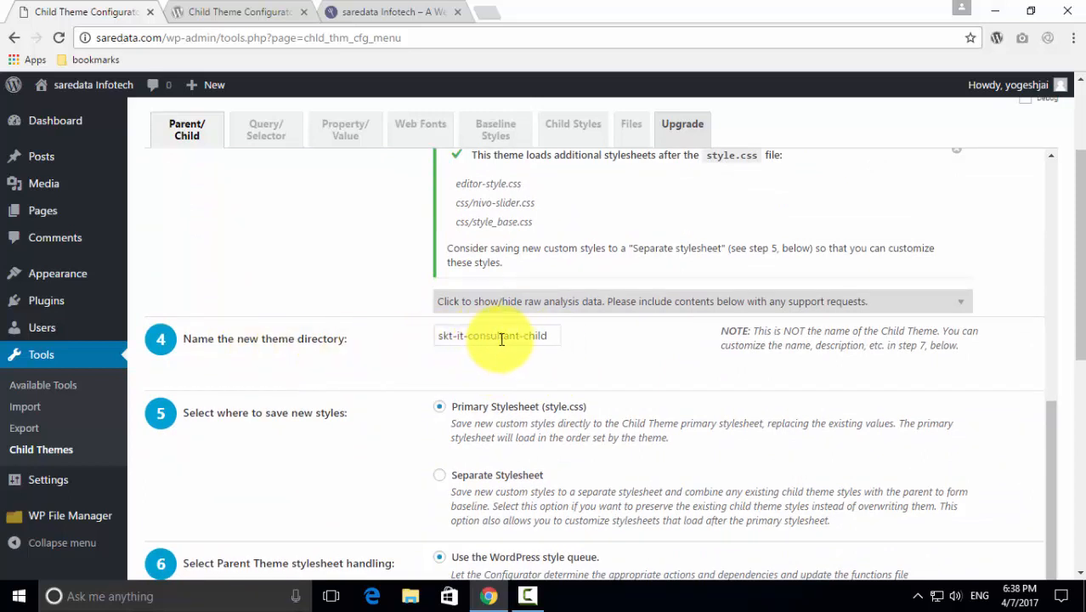
drag(520, 337, 458, 338)
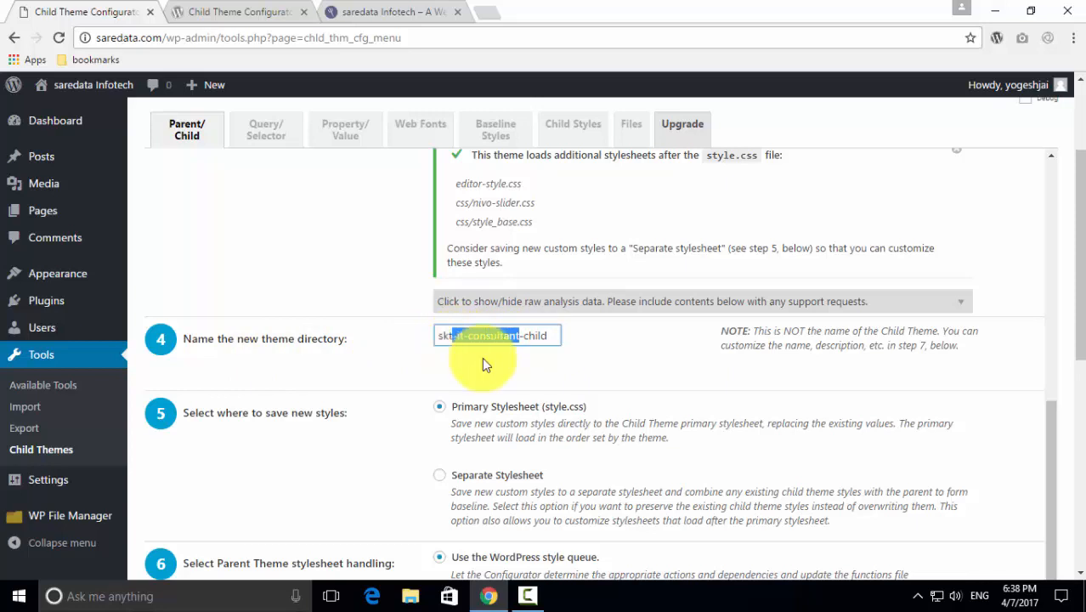
key(BackSpace)
click(516, 337)
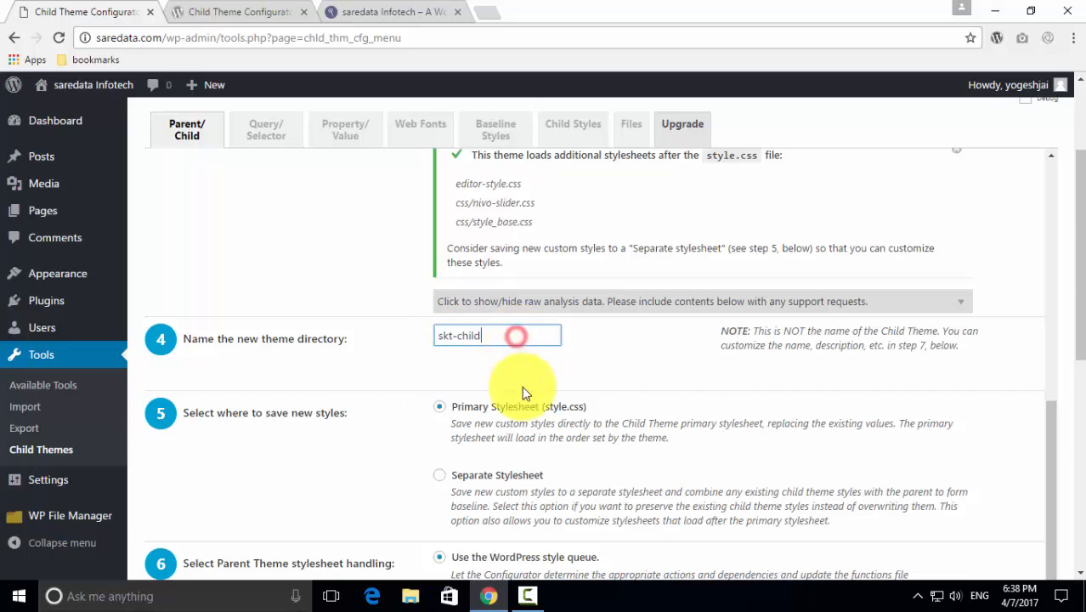
Choose to save the child theme's new styles in a separate stylesheet.
scroll(527, 400, down, 2)
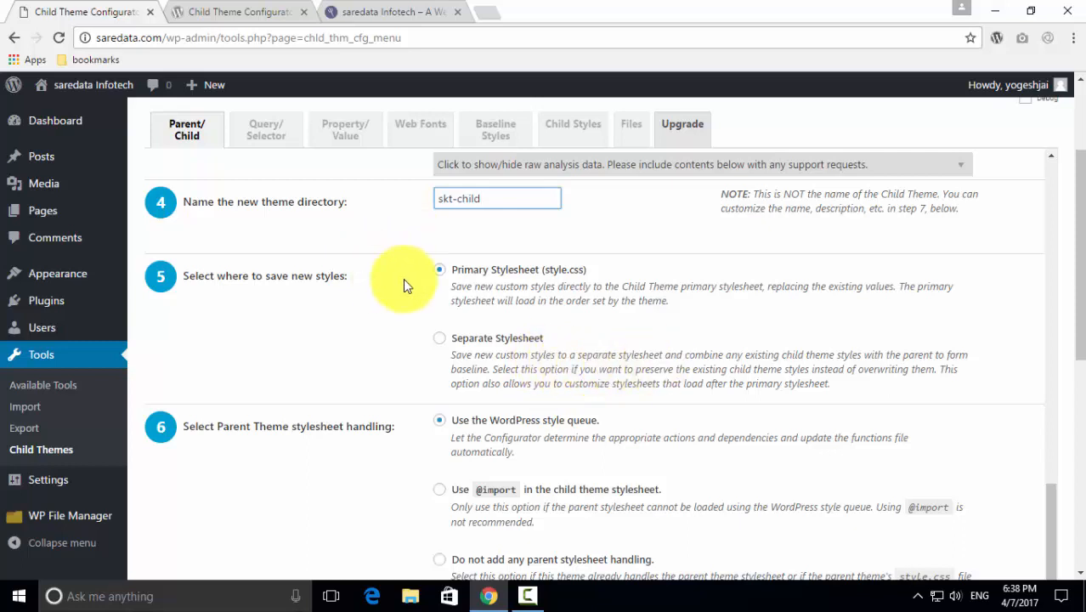
click(440, 339)
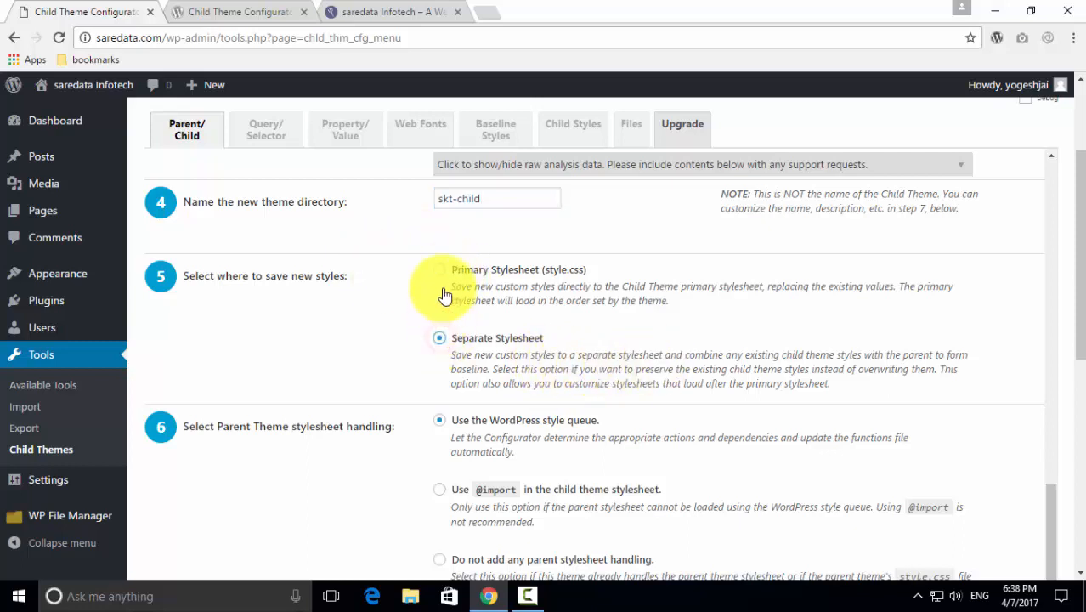
click(440, 270)
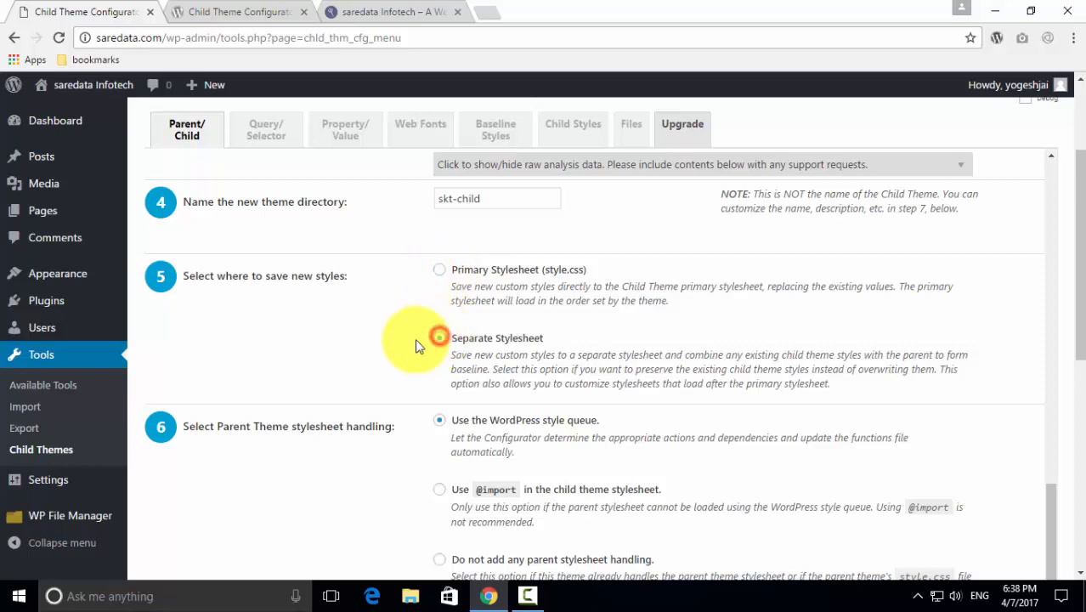
scroll(404, 342, down, 2)
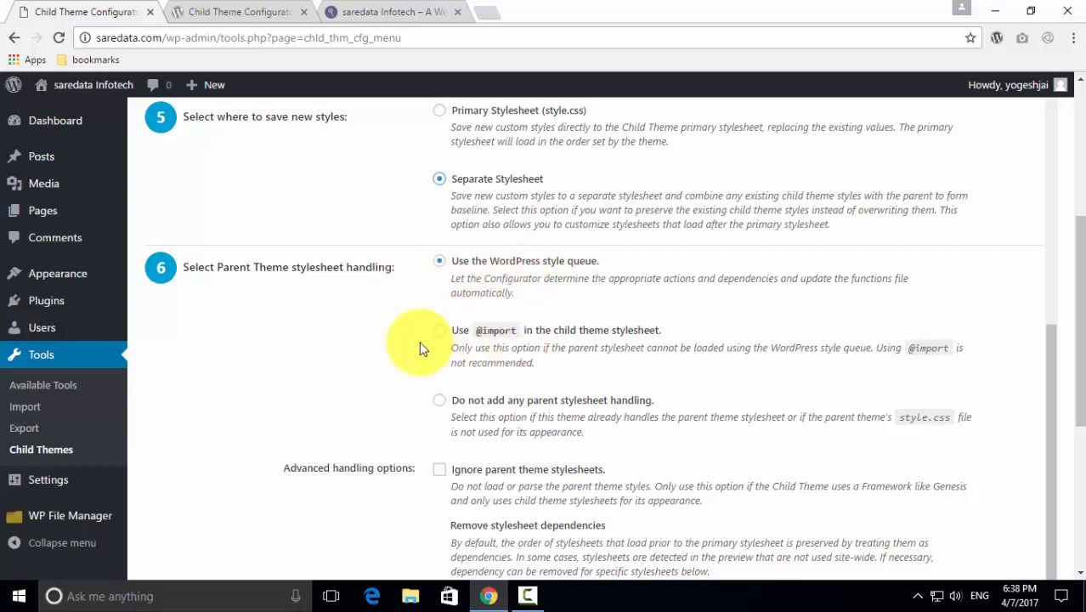
scroll(429, 355, down, 3)
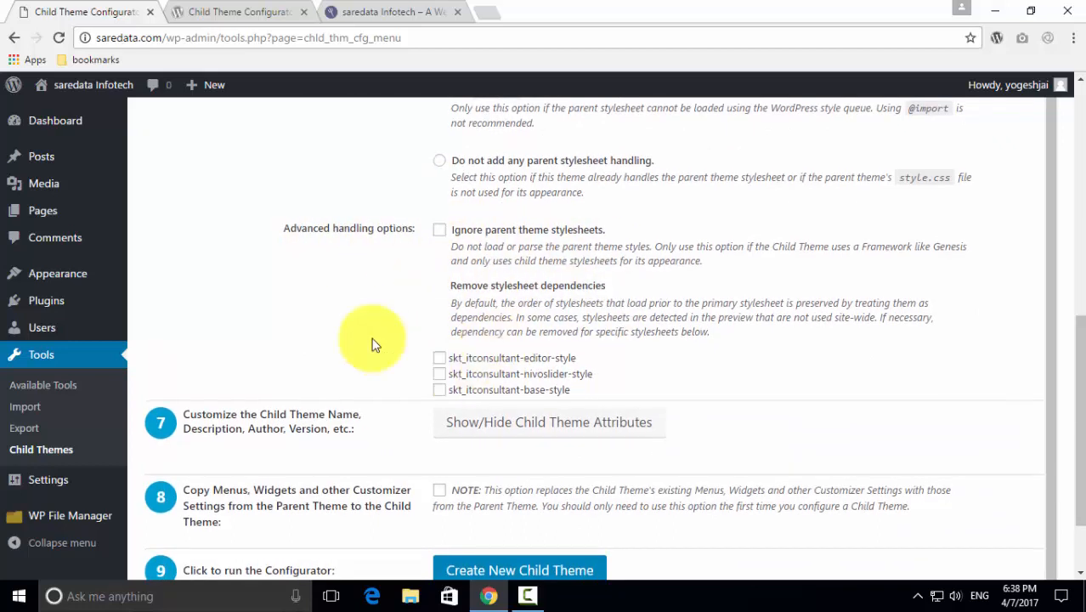
scroll(374, 343, down, 2)
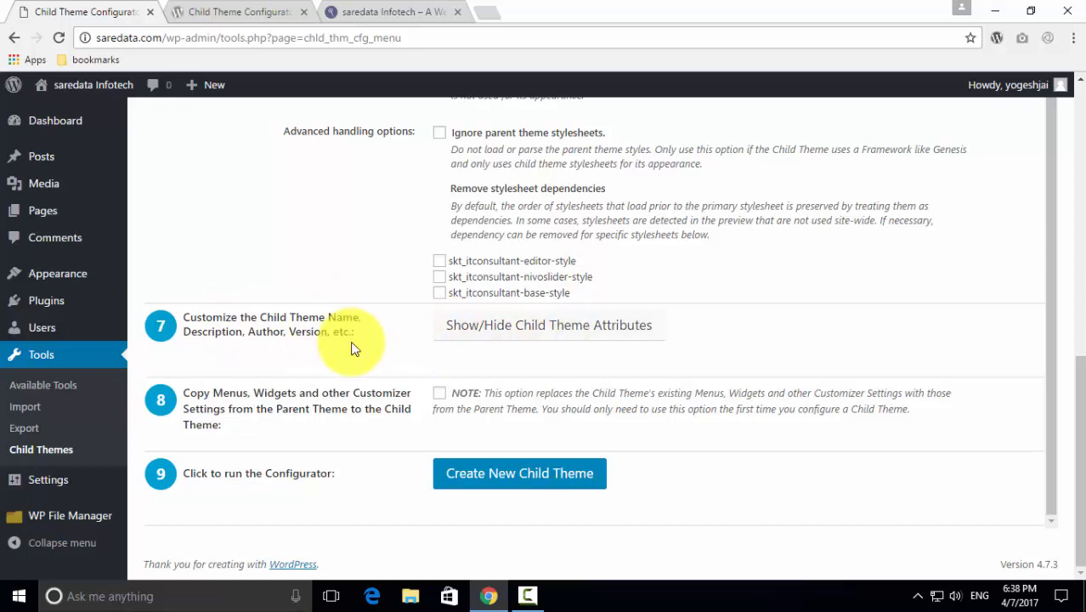
click(544, 342)
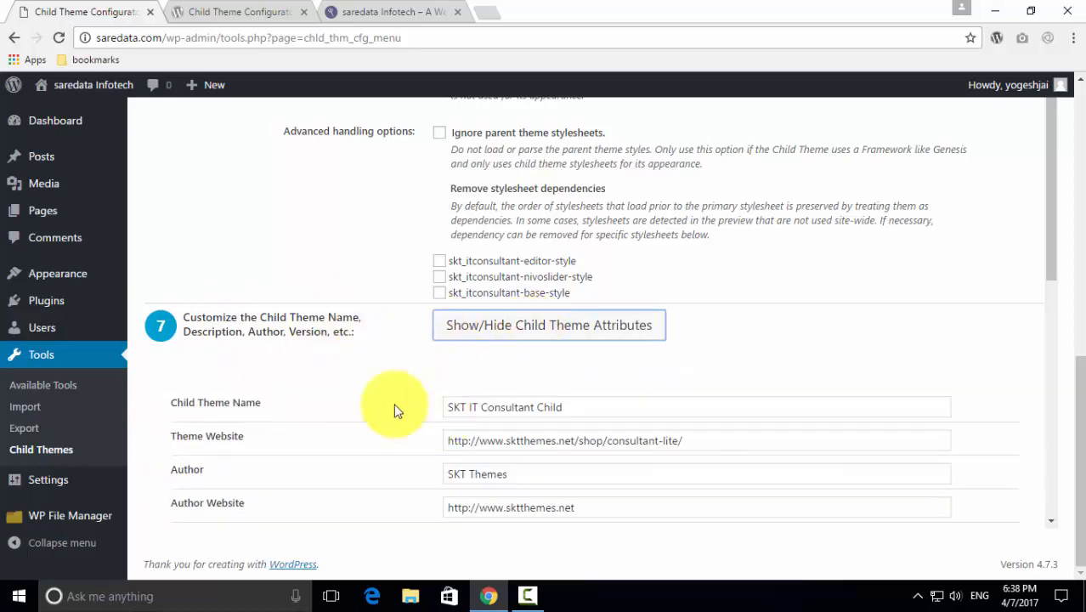
scroll(354, 387, down, 1)
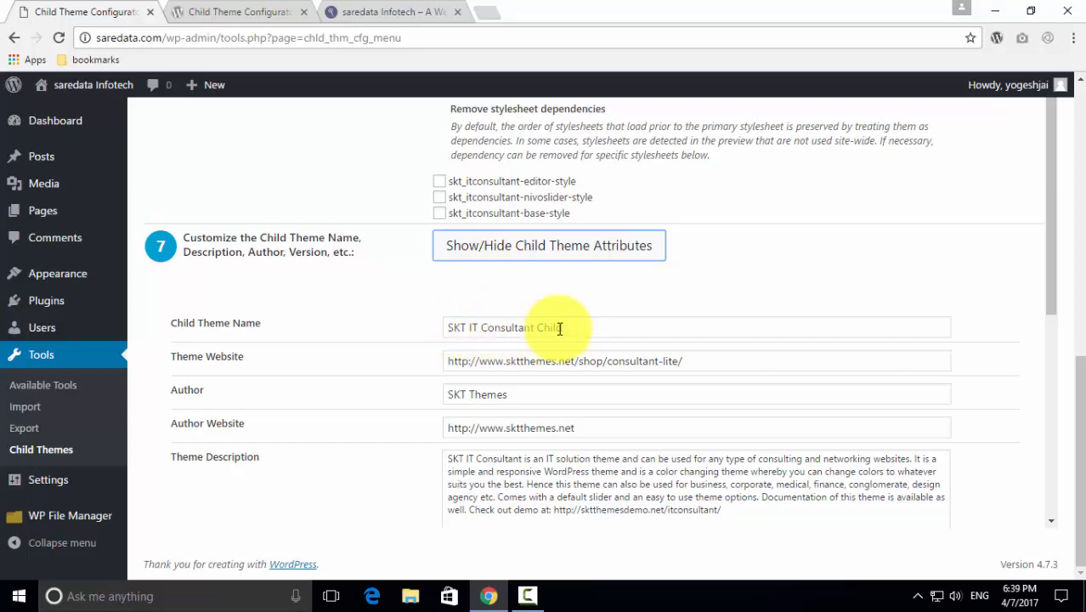
drag(576, 329, 452, 328)
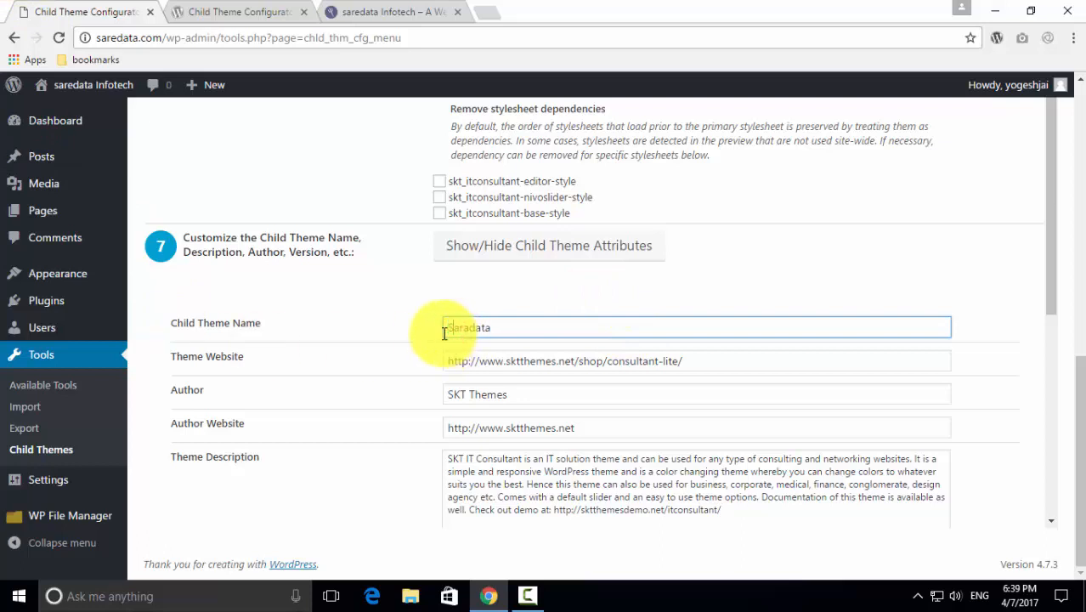
text(S)
click(501, 326)
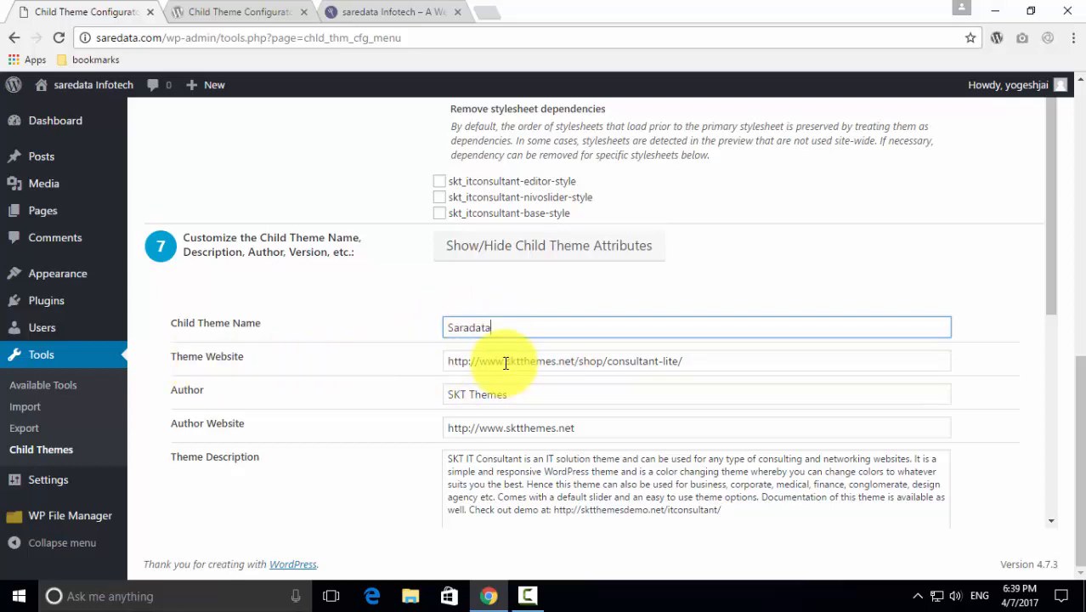
drag(506, 362, 710, 358)
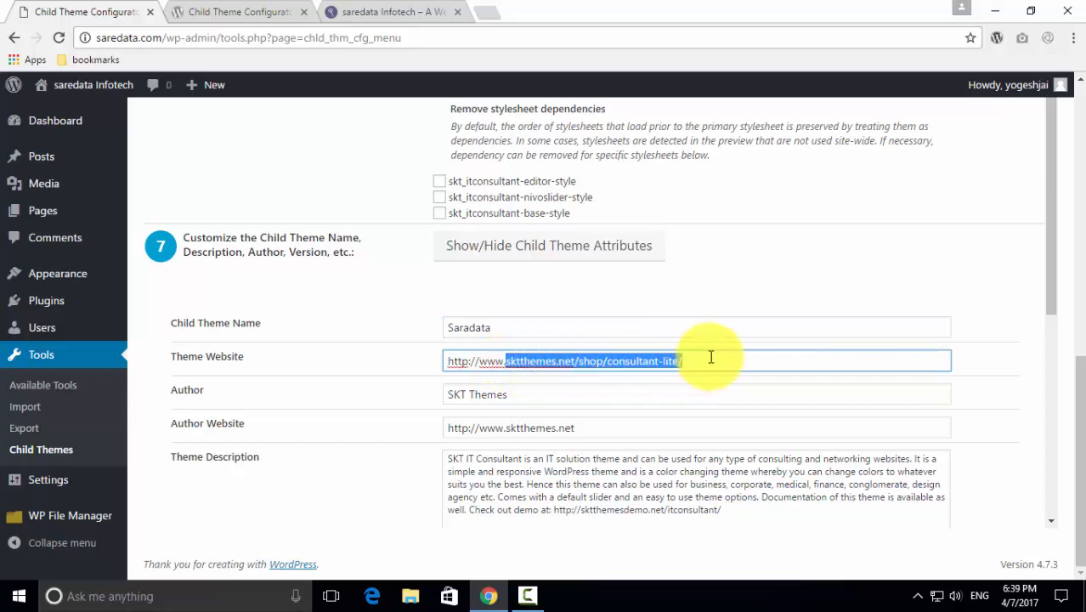
text(saraedata.com)
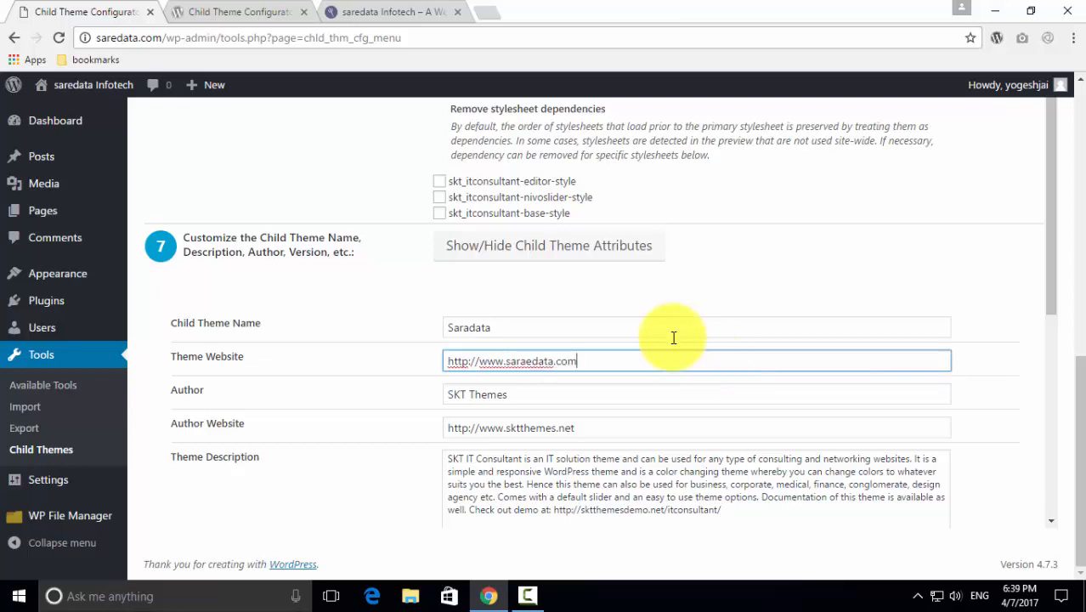
Copy the child theme name Saradata and paste it over the existing Author value.
click(505, 328)
double_click(468, 327)
right_click(472, 328)
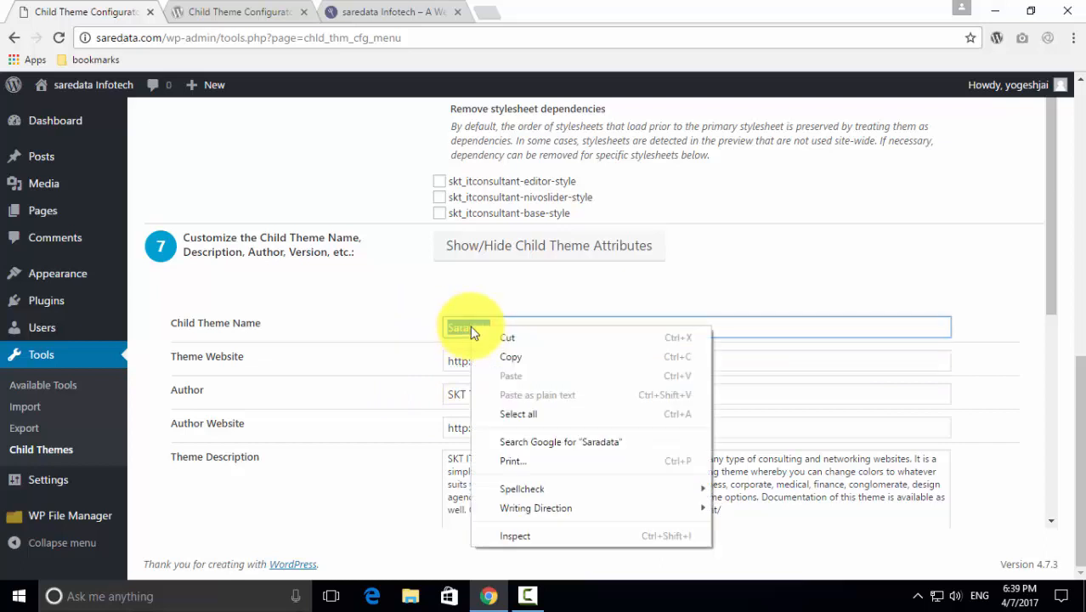
click(509, 356)
click(529, 393)
drag(528, 394, 417, 396)
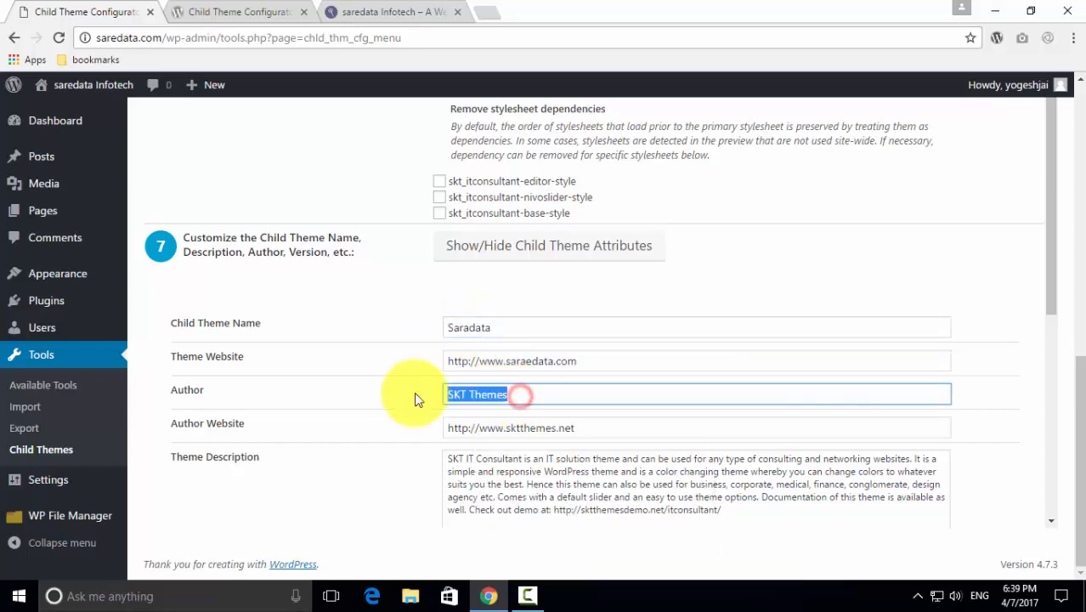
right_click(490, 394)
click(527, 221)
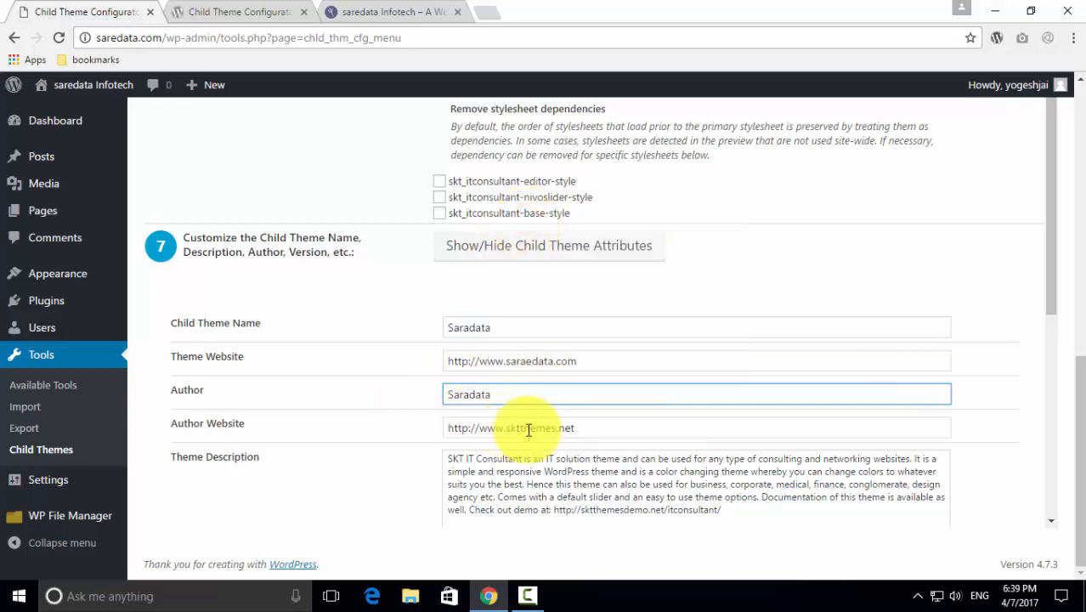
click(577, 428)
drag(595, 361, 417, 362)
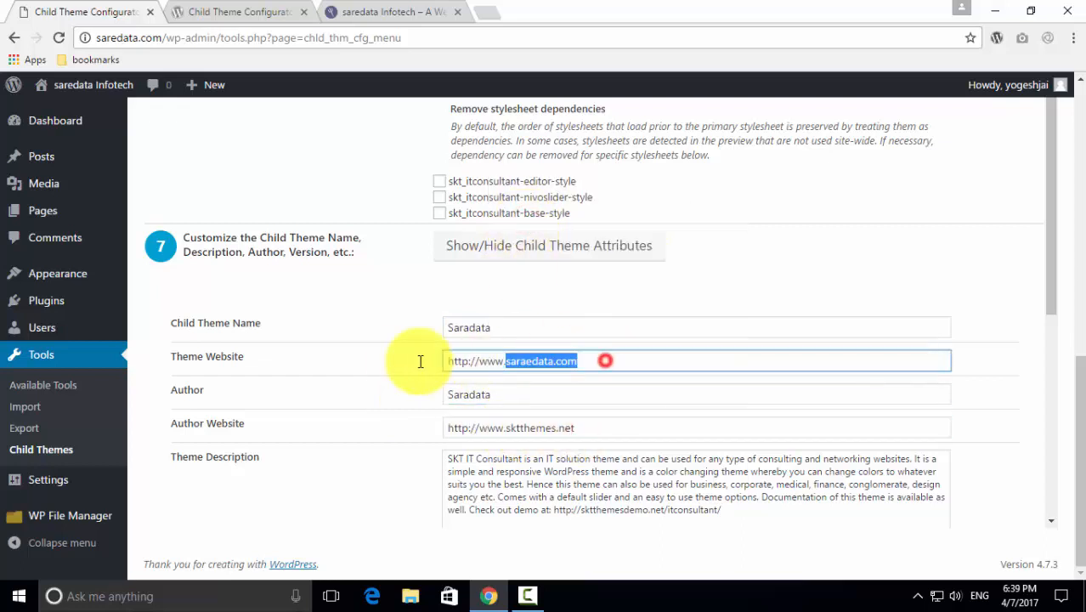
right_click(476, 362)
click(515, 174)
drag(589, 428, 457, 437)
right_click(476, 427)
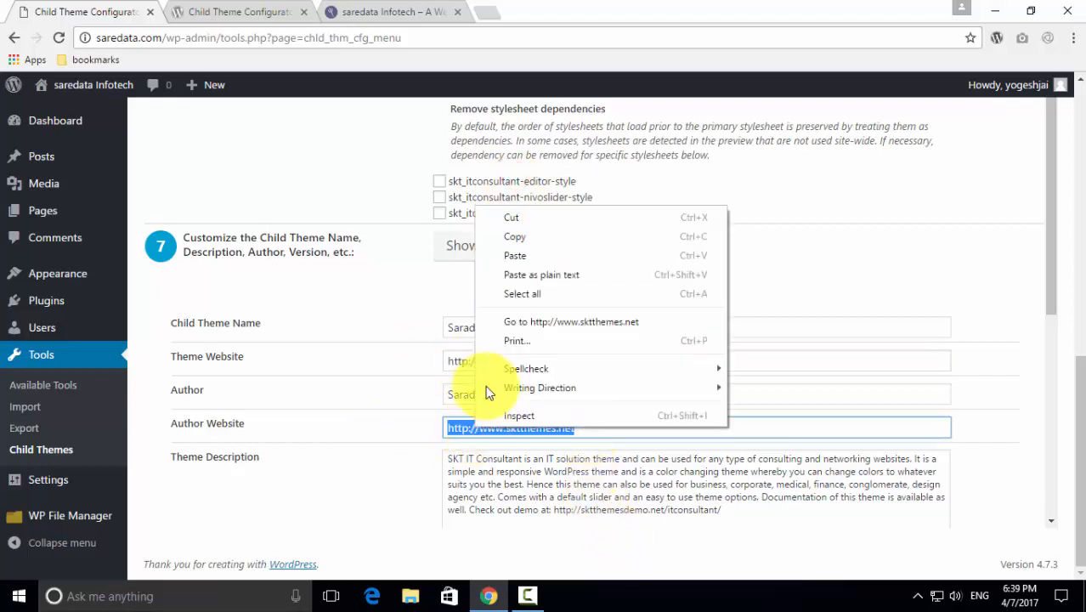
click(518, 252)
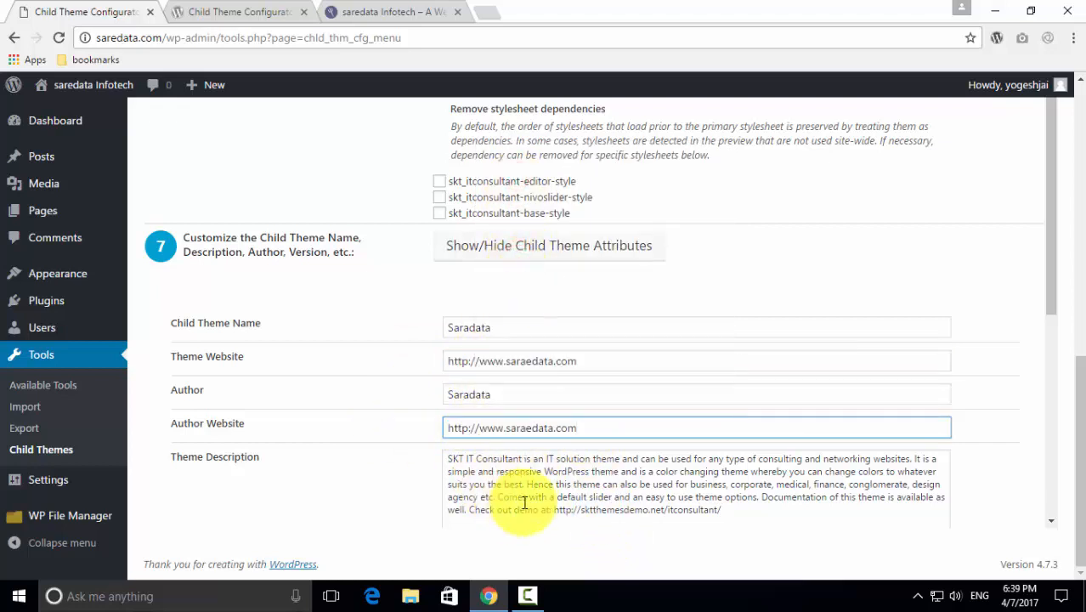
Replace "SKT IT Consultant" at the start of the theme description with "saredata".
scroll(518, 485, down, 1)
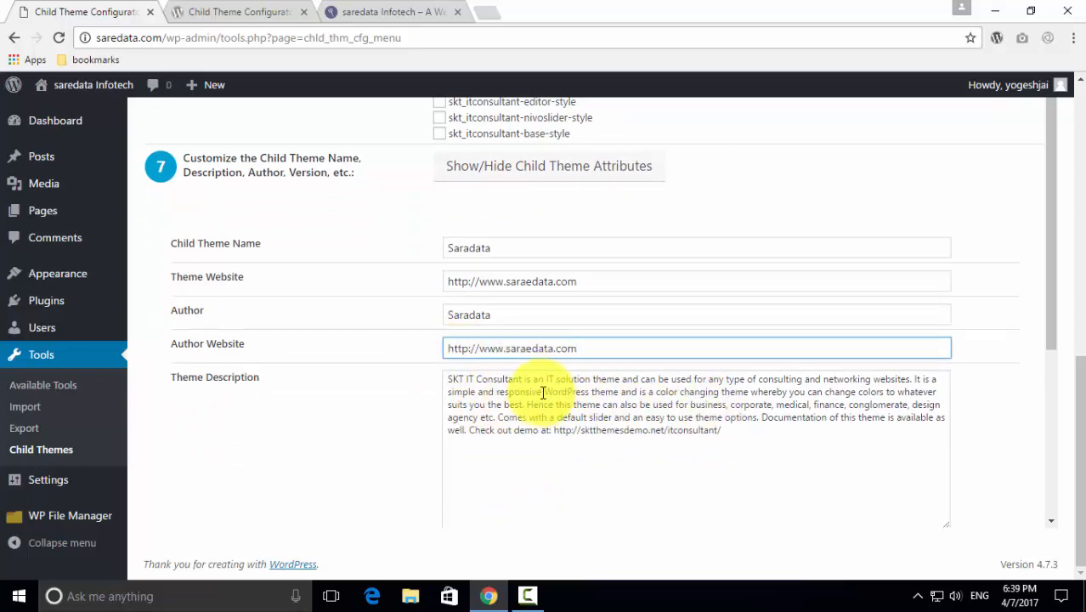
drag(523, 380, 403, 379)
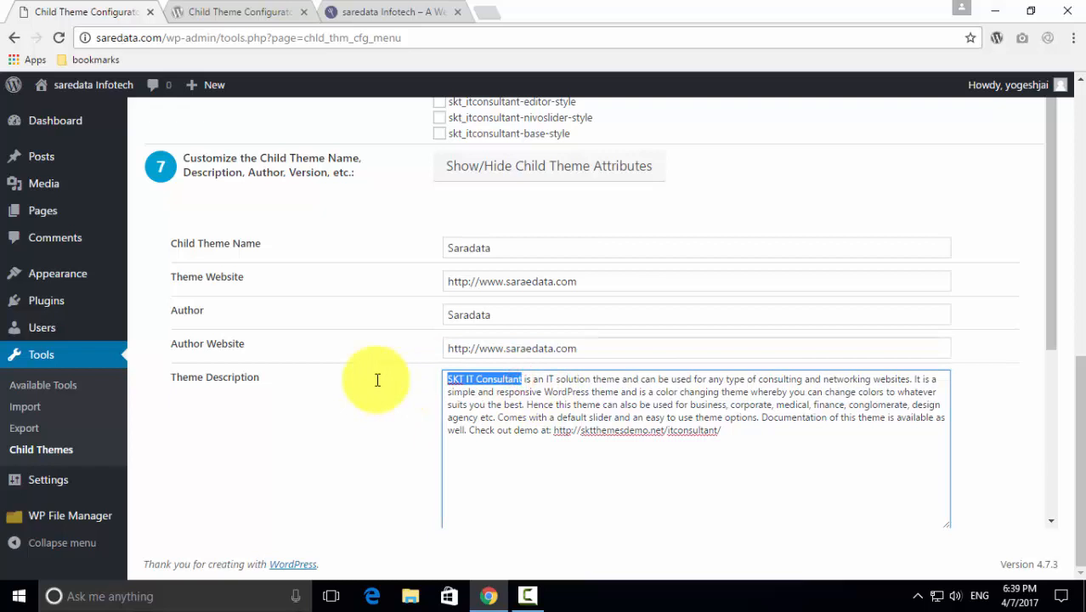
text(saredat)
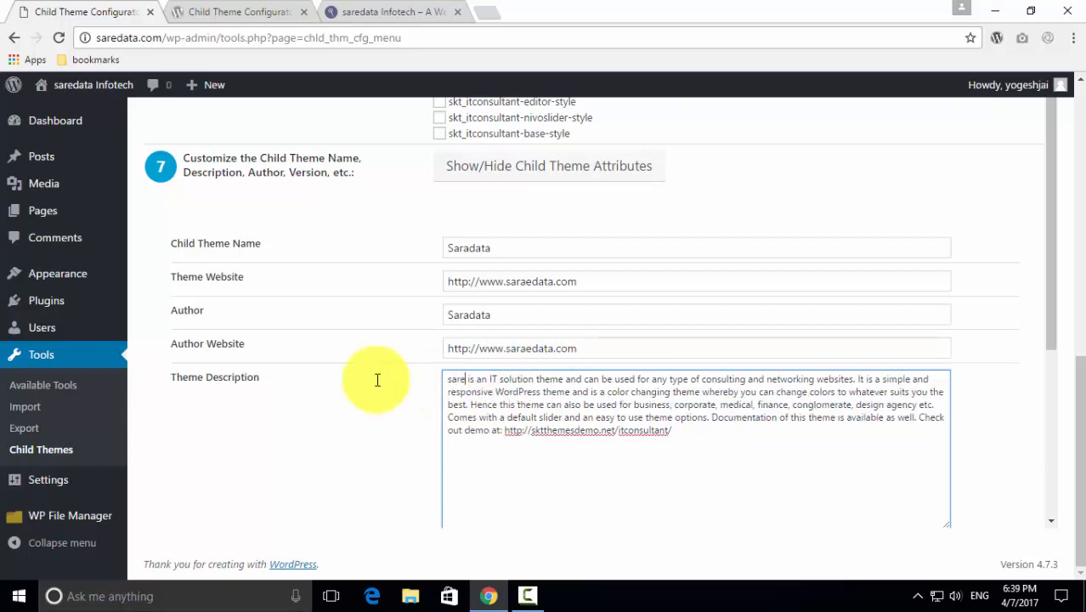
text(a)
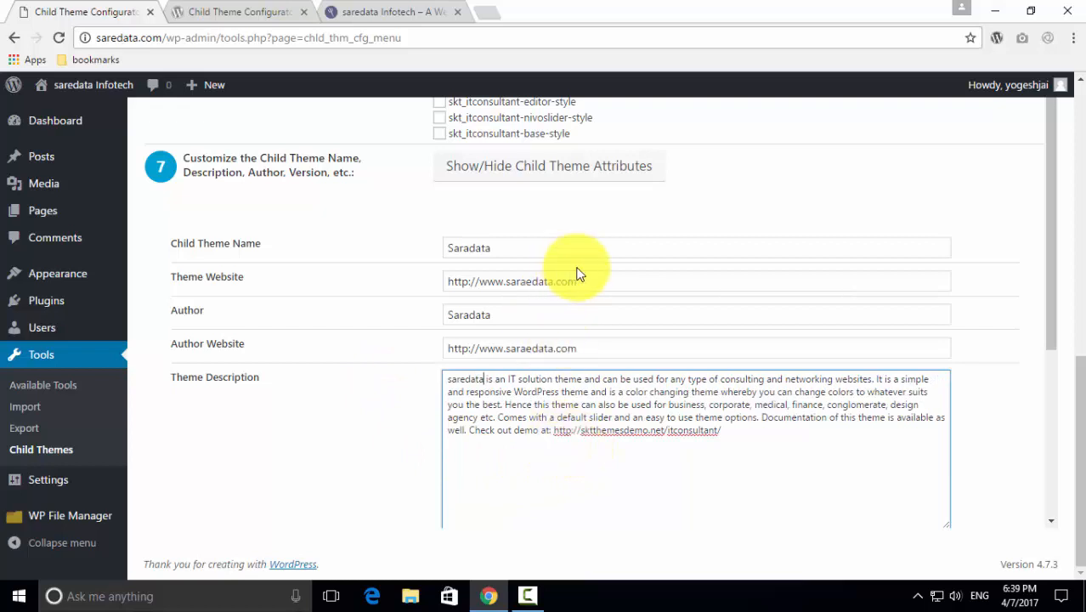
Copy the theme website address and paste it over the demo link at the end of the theme description.
drag(599, 280, 444, 281)
right_click(508, 280)
click(542, 308)
drag(554, 431, 753, 431)
right_click(678, 434)
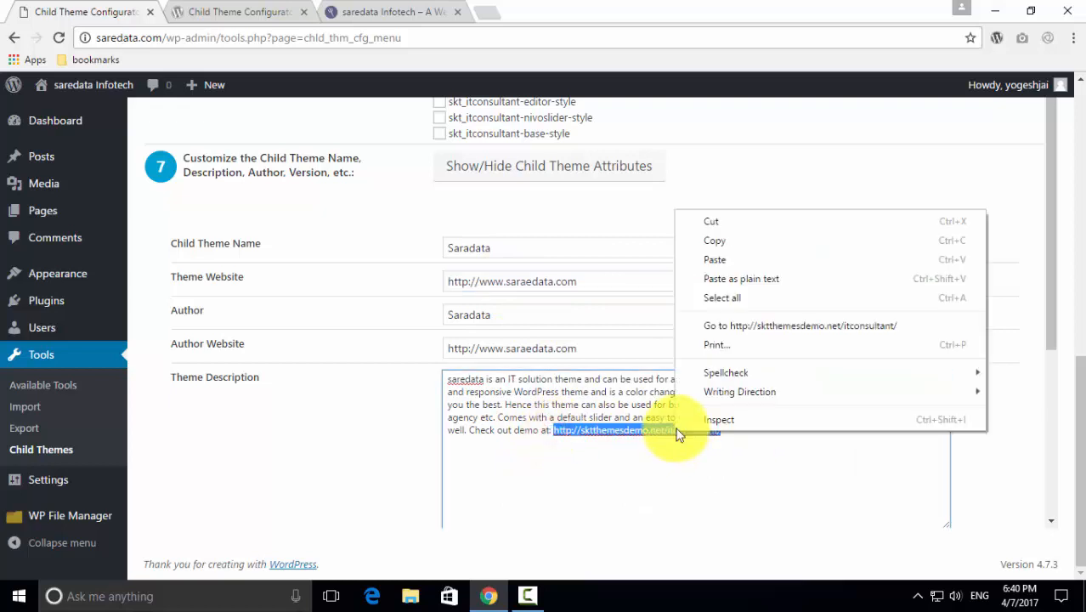
click(737, 261)
Enable copying menus, widgets and customizer settings from the parent theme, and create the new child theme.
scroll(289, 384, down, 2)
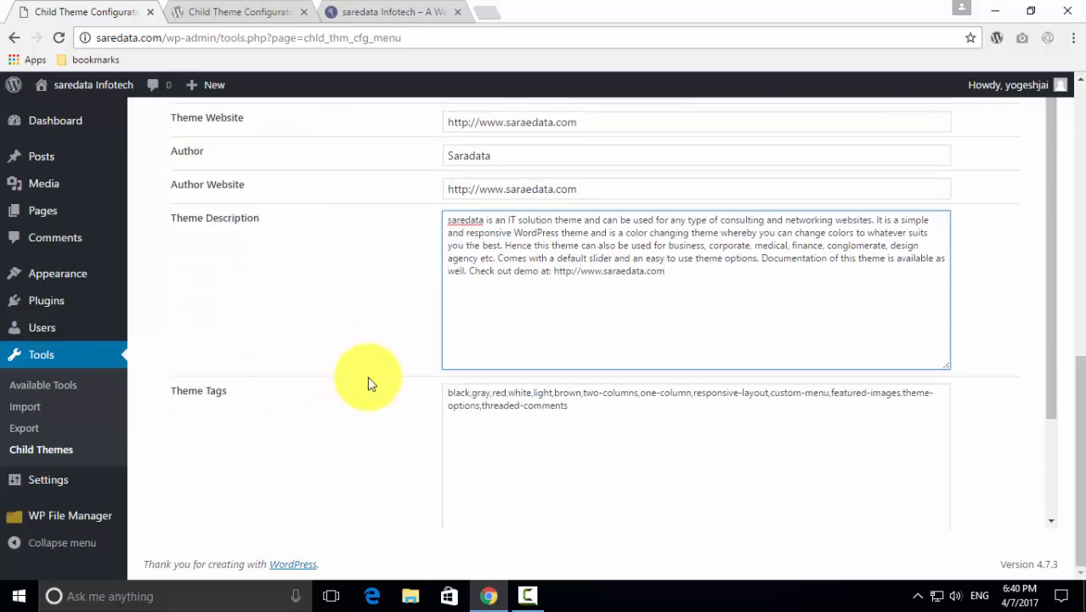
scroll(310, 279, down, 3)
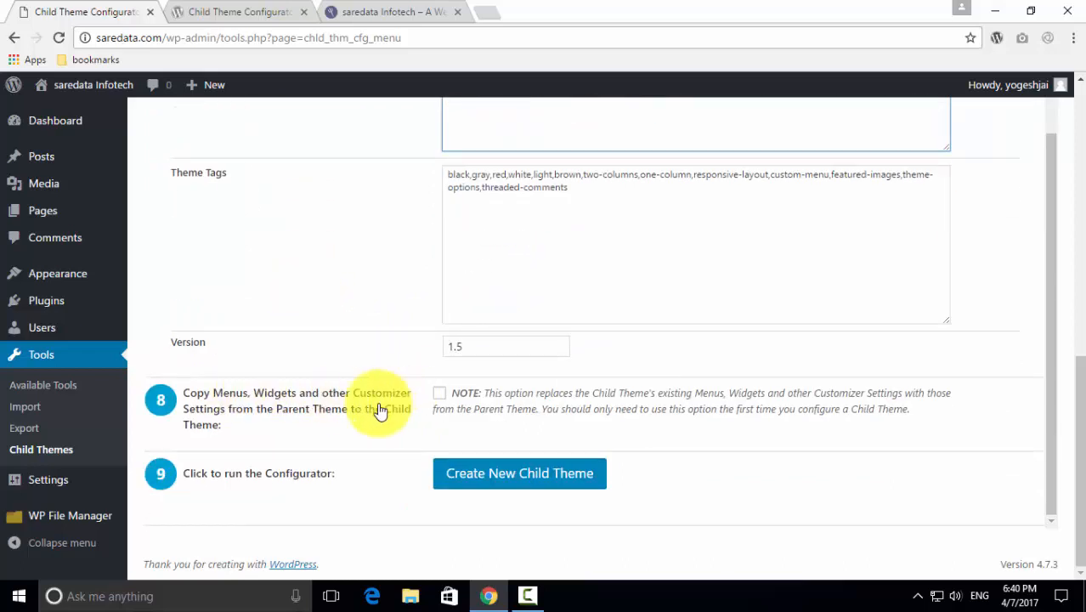
click(440, 396)
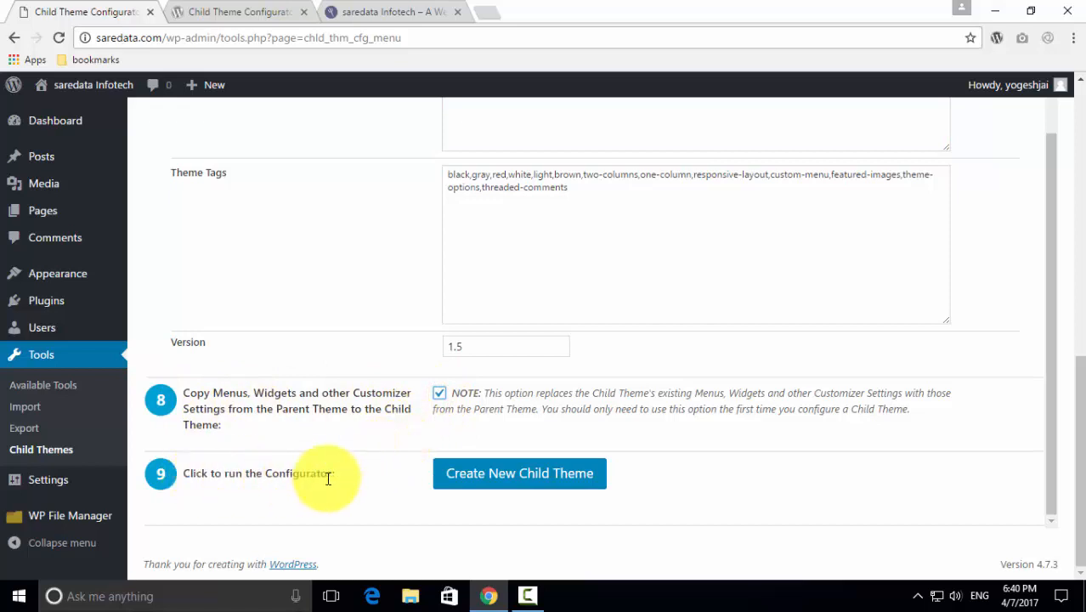
click(524, 481)
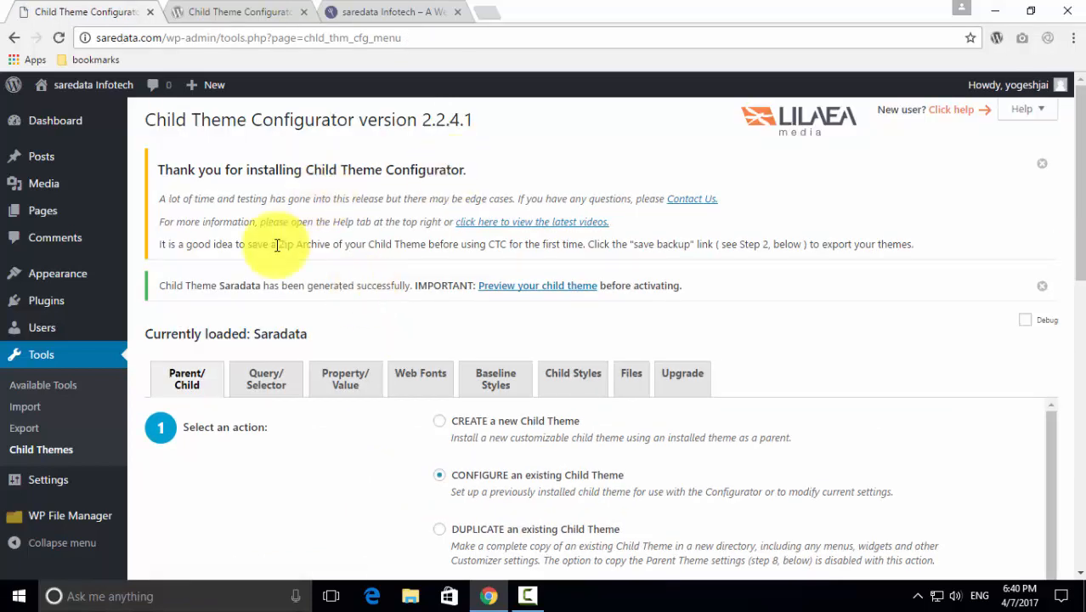
scroll(365, 492, down, 3)
scroll(365, 492, up, 3)
scroll(1083, 316, down, 3)
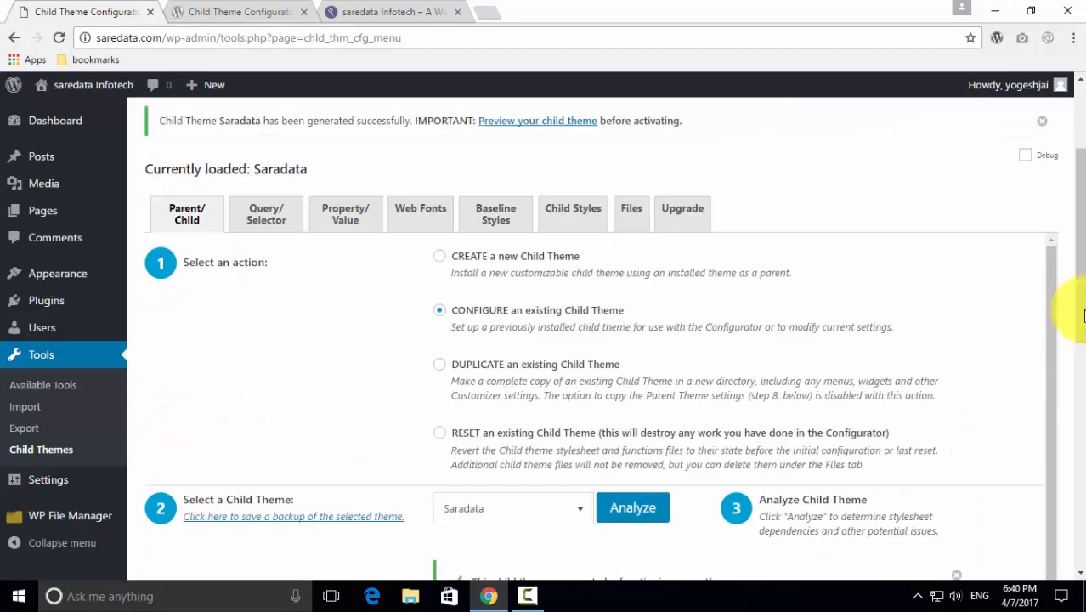
scroll(1050, 316, down, 3)
scroll(868, 343, up, 6)
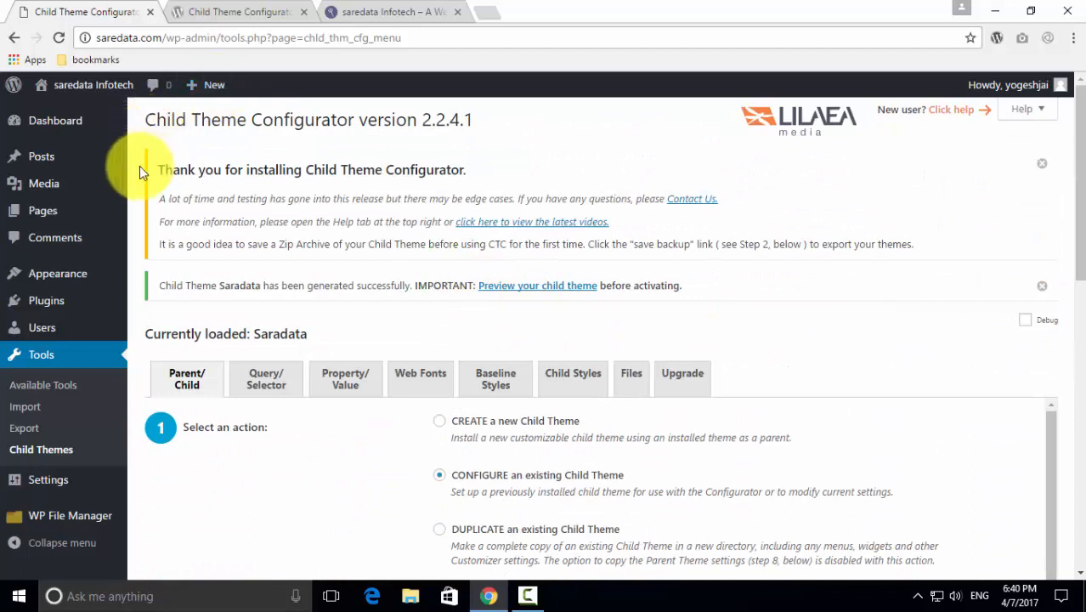
Open the site's Themes page in a new browser tab and switch to it.
mouse_move(74, 273)
right_click(155, 280)
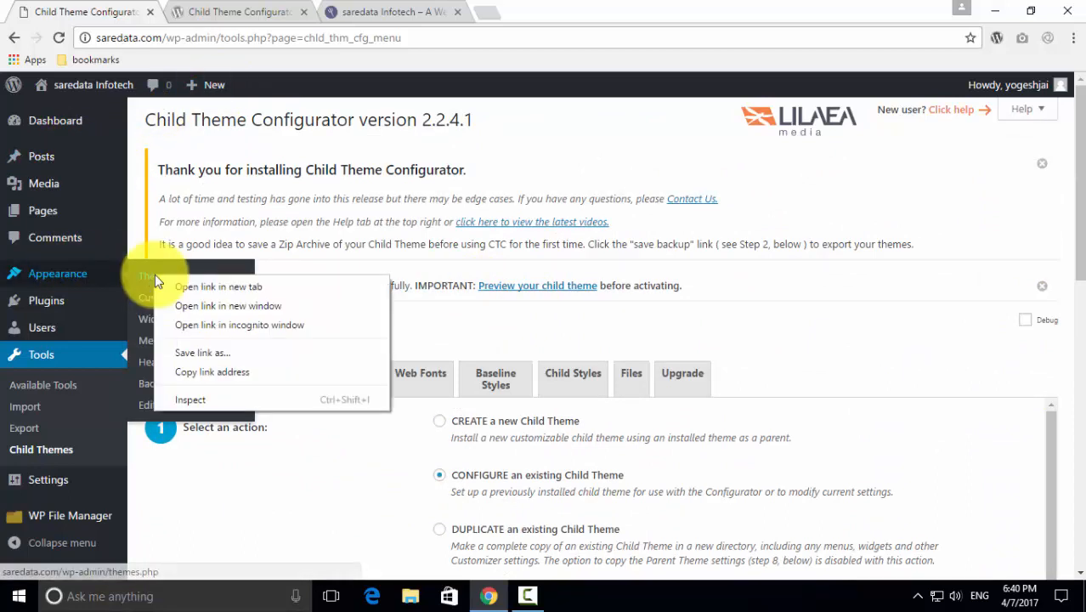
click(206, 285)
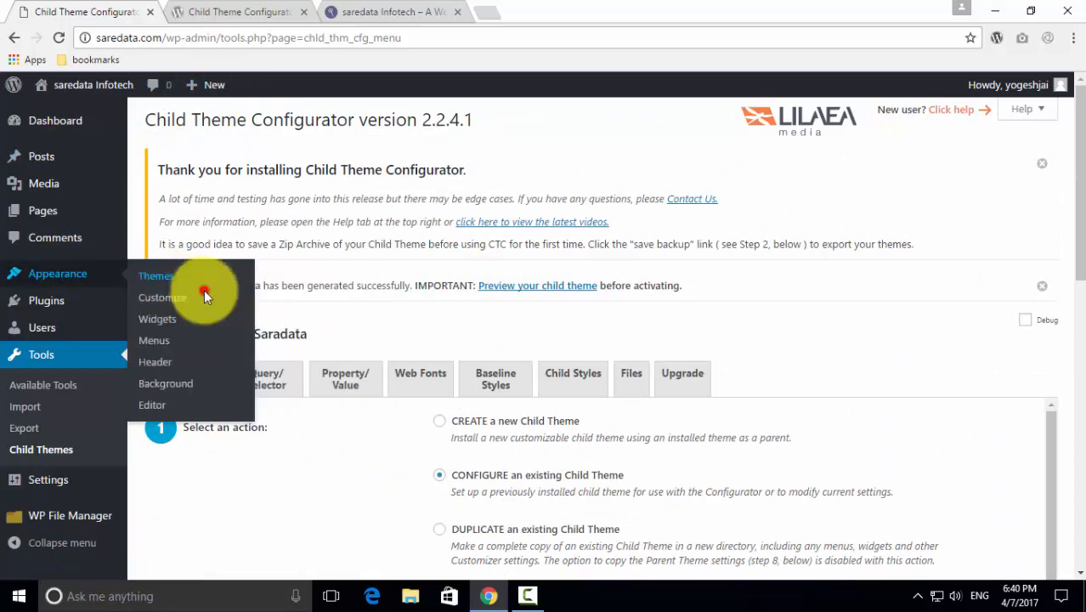
click(239, 9)
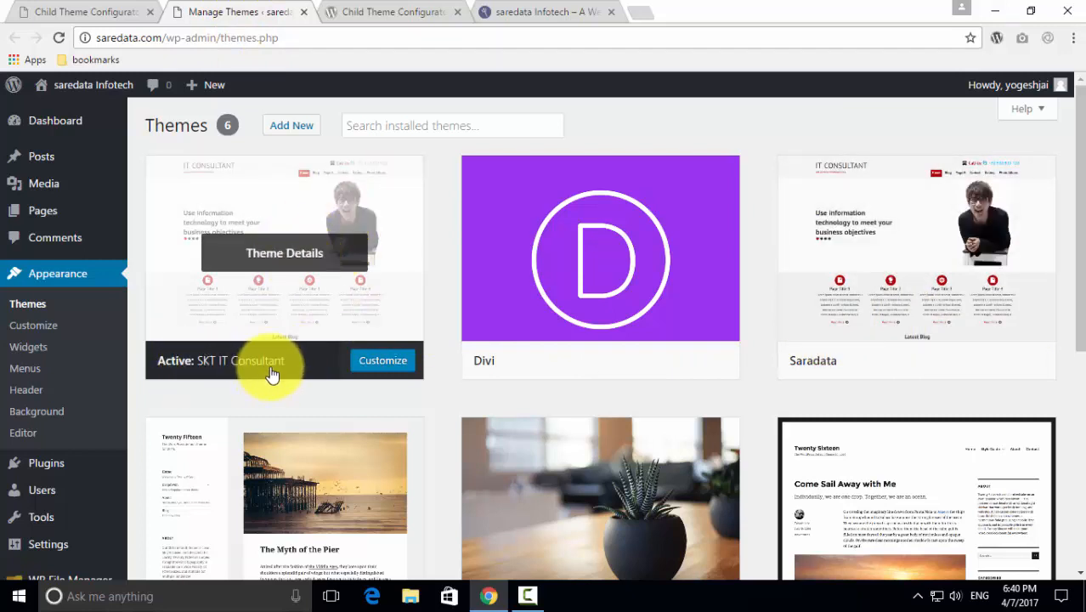
Open the details of the Saradata child theme and check its name and author.
click(953, 255)
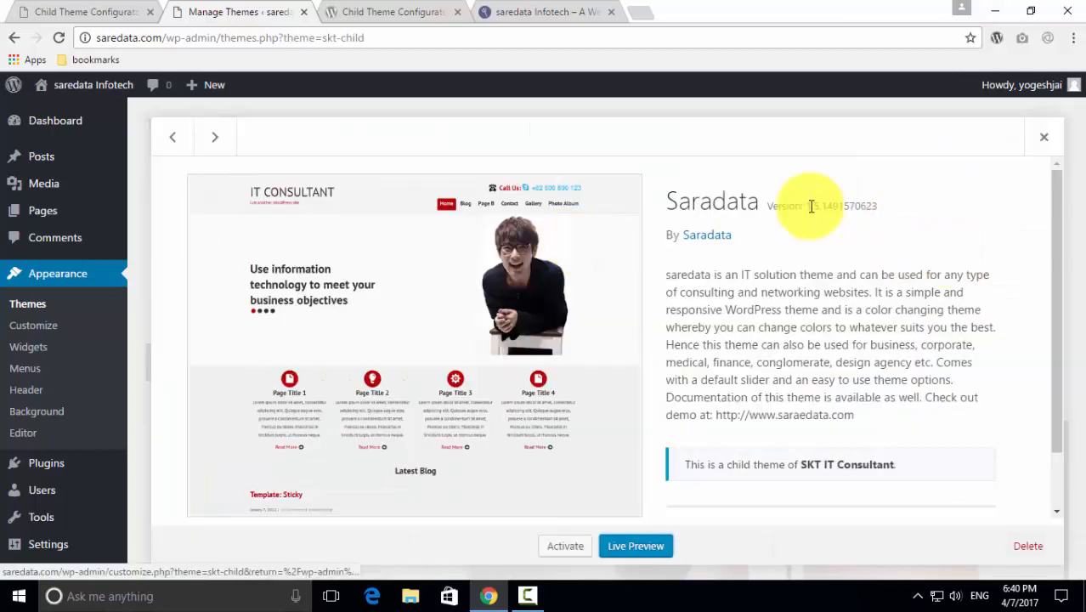
drag(667, 202, 739, 201)
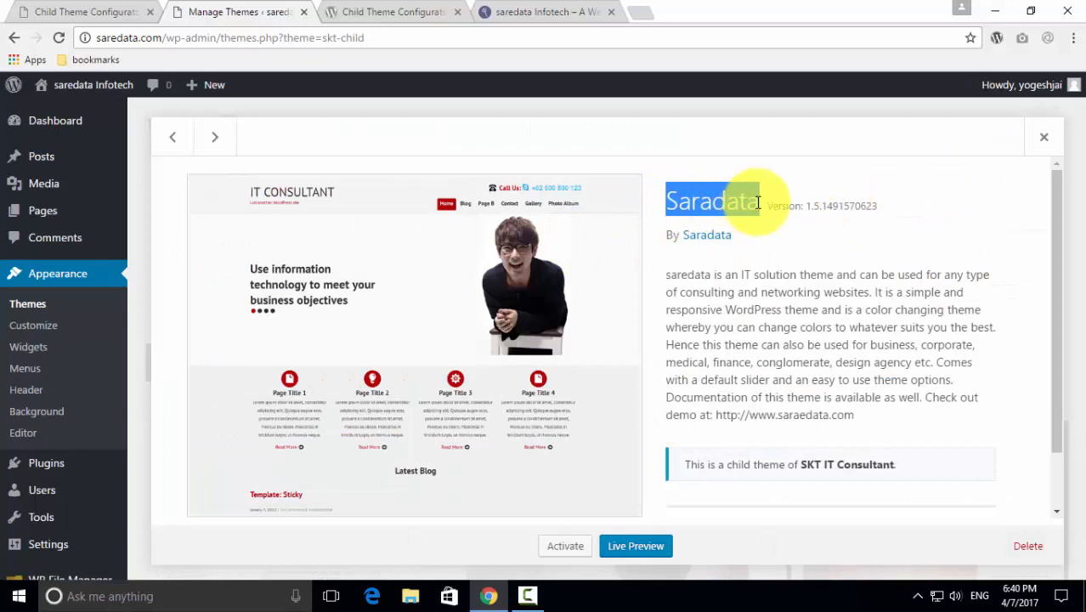
click(758, 251)
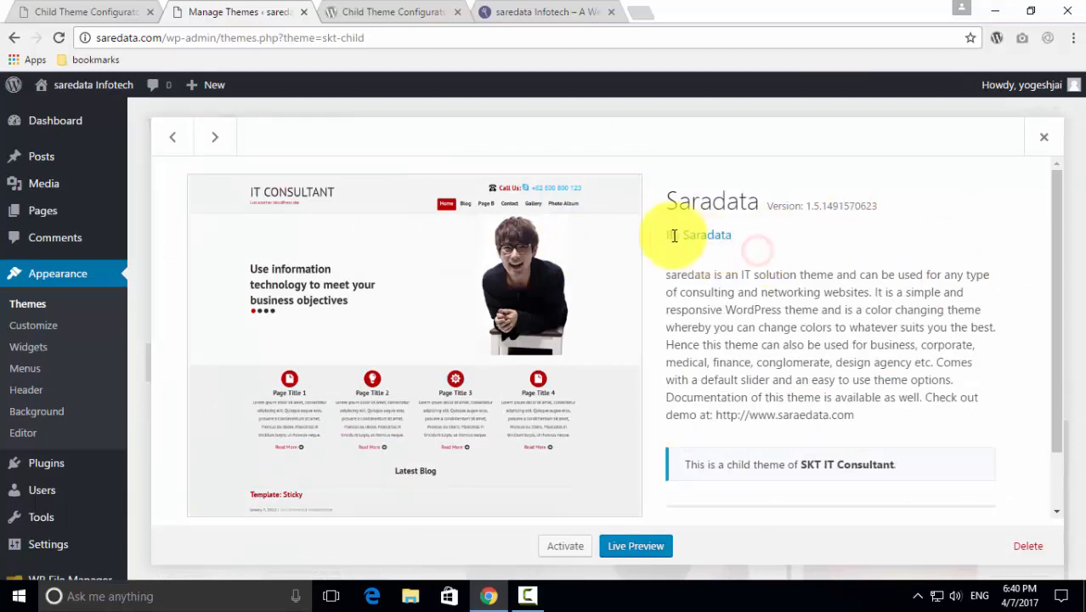
Review the Saradata theme's author, description, demo link and parent theme note in its details.
drag(683, 235, 759, 236)
click(740, 293)
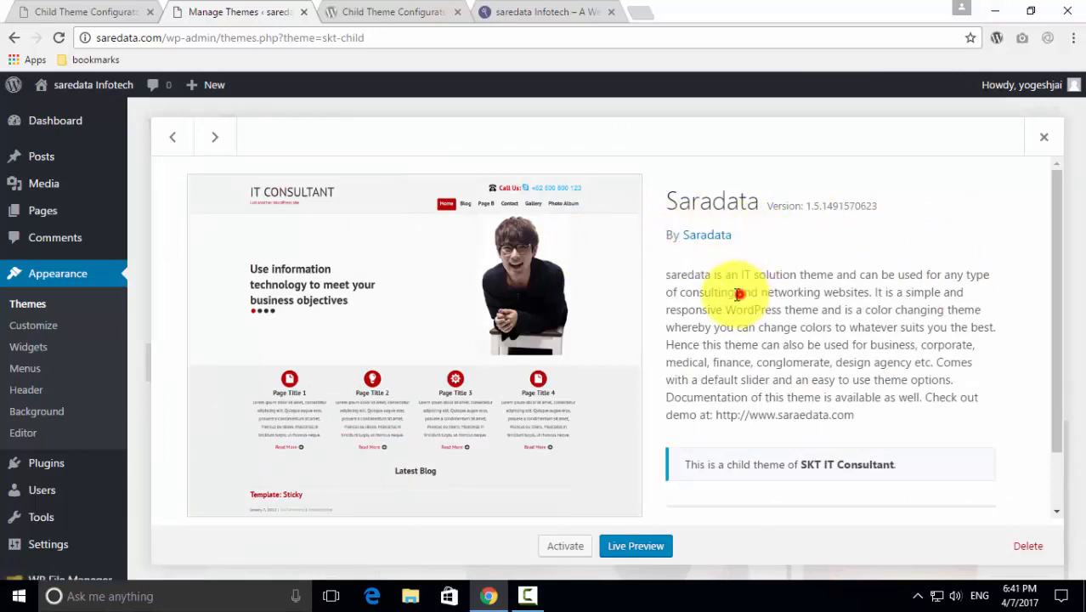
drag(665, 277, 797, 274)
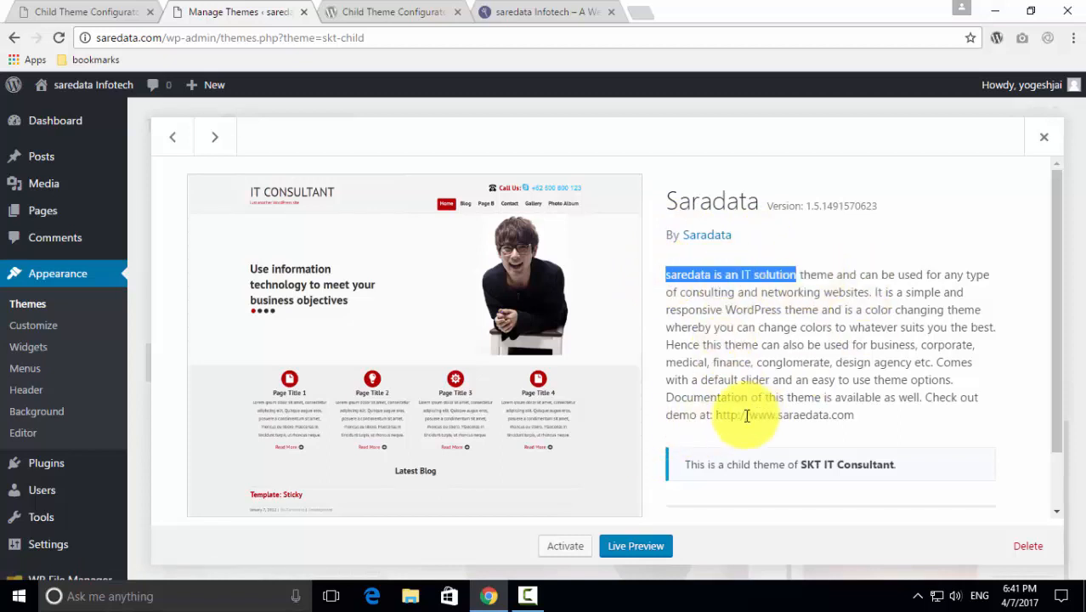
drag(719, 415, 874, 416)
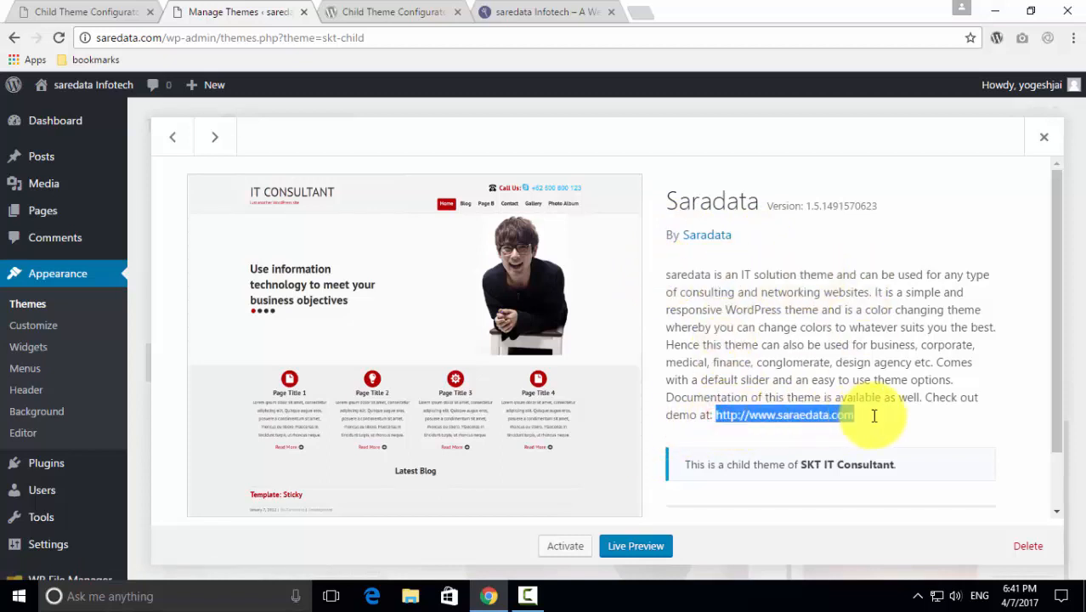
drag(684, 465, 896, 465)
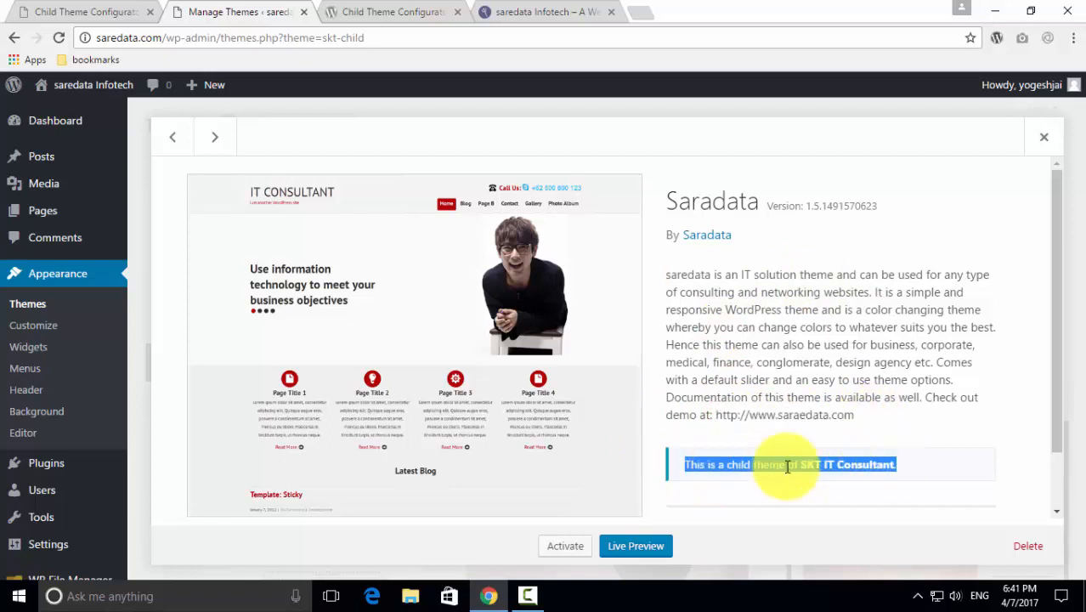
drag(804, 465, 932, 475)
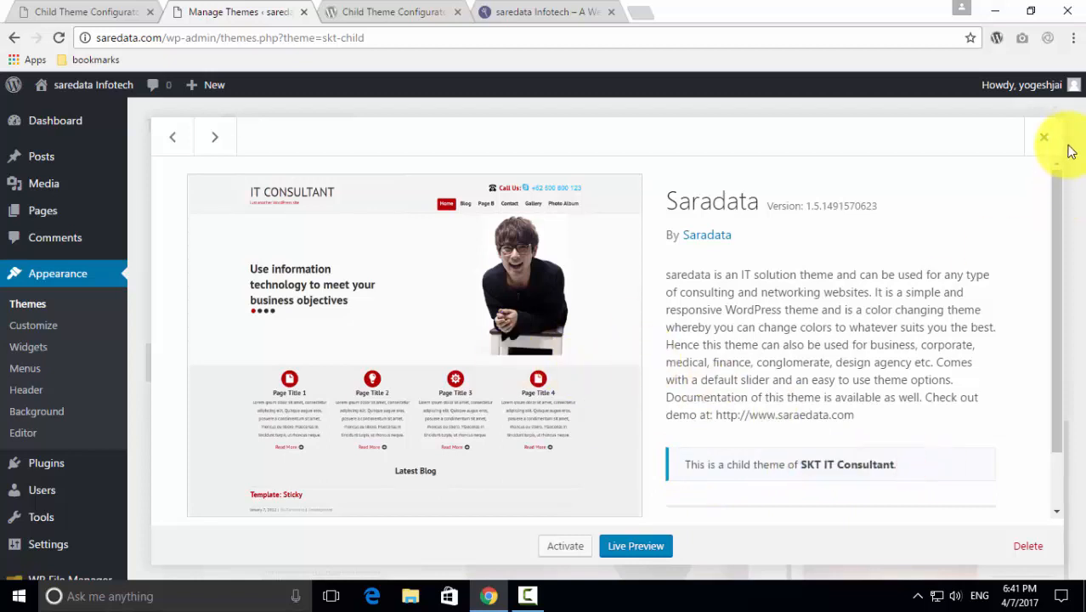
Activate the Saradata child theme and open the live site in a new browser tab.
click(567, 552)
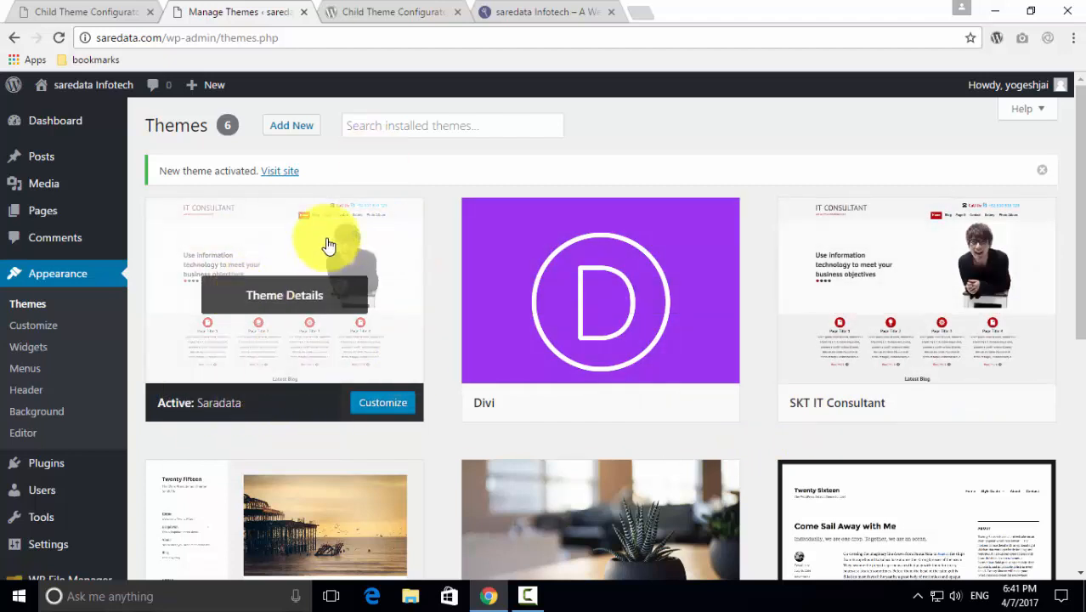
right_click(283, 172)
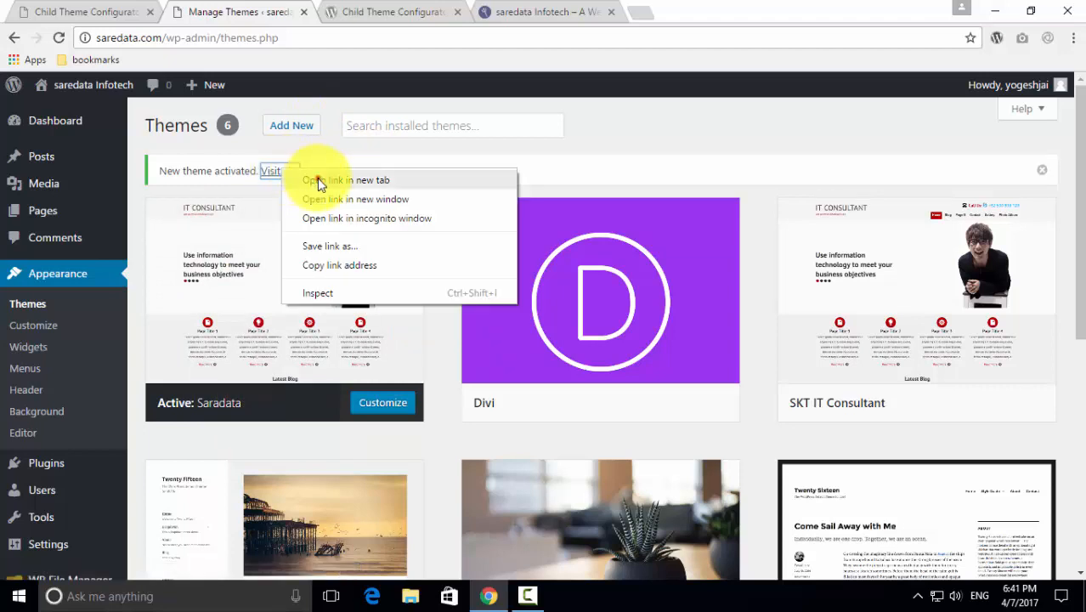
click(318, 177)
click(389, 13)
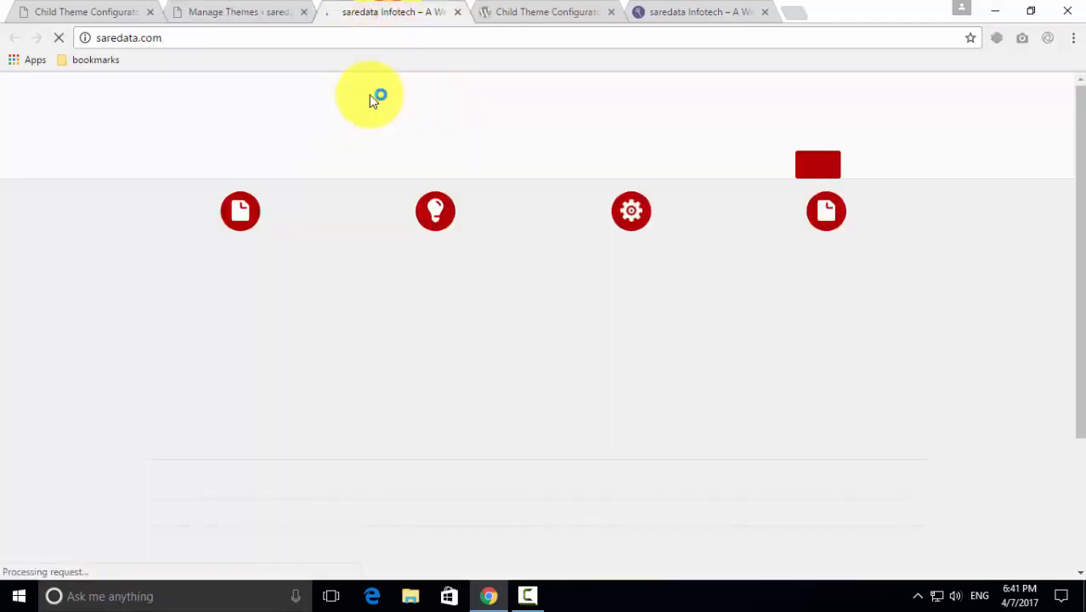
Check the live site's footer credit and the rest of the homepage under the child theme.
scroll(541, 273, down, 10)
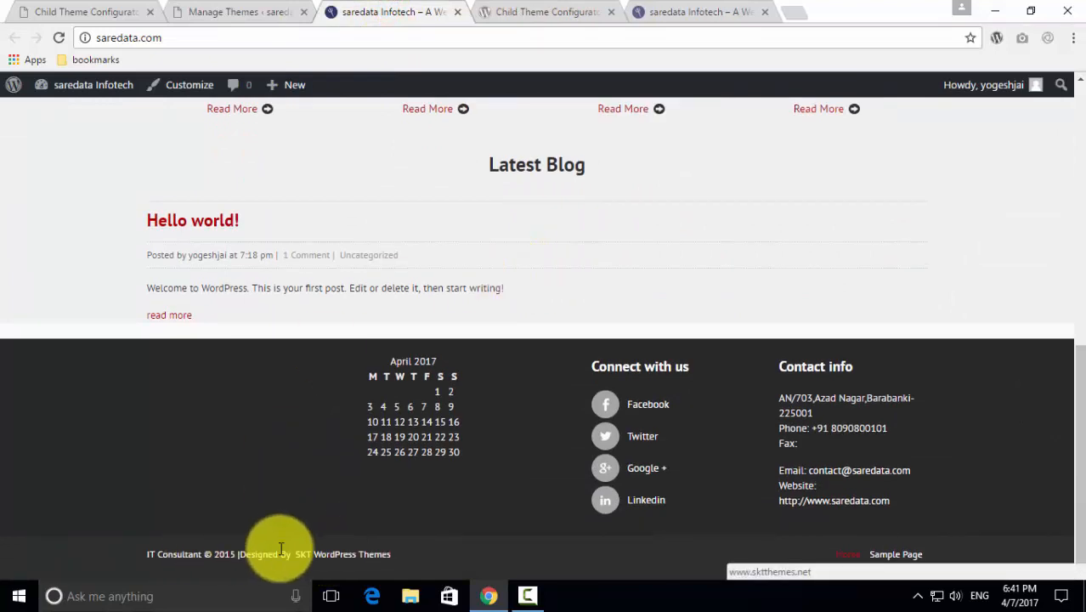
scroll(723, 417, up, 4)
scroll(717, 429, up, 3)
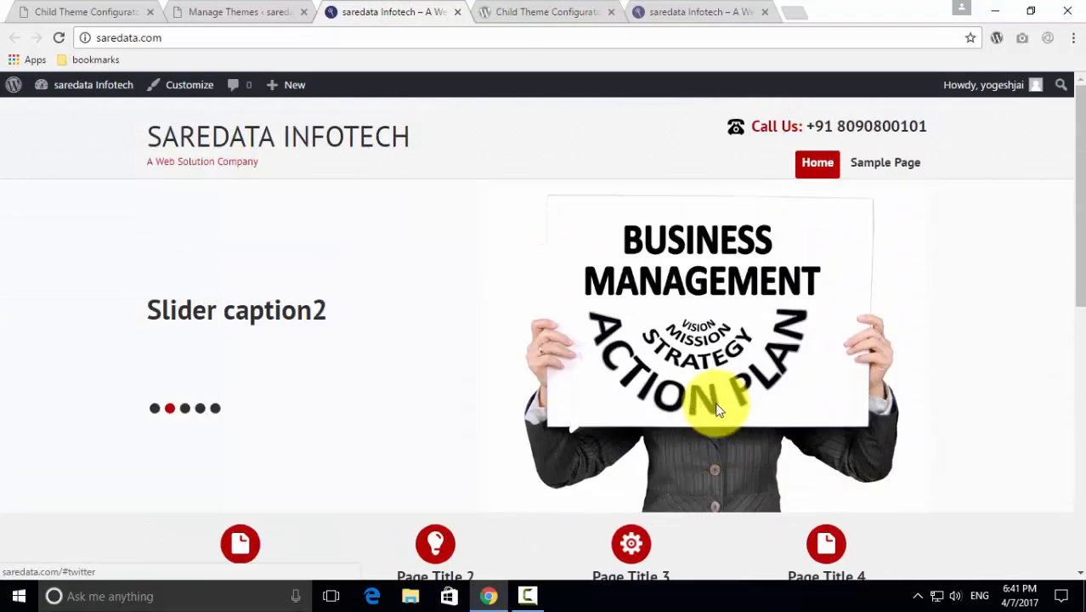
Close the Child Theme Configurator plugin page and the older duplicate tab of the live site.
click(542, 8)
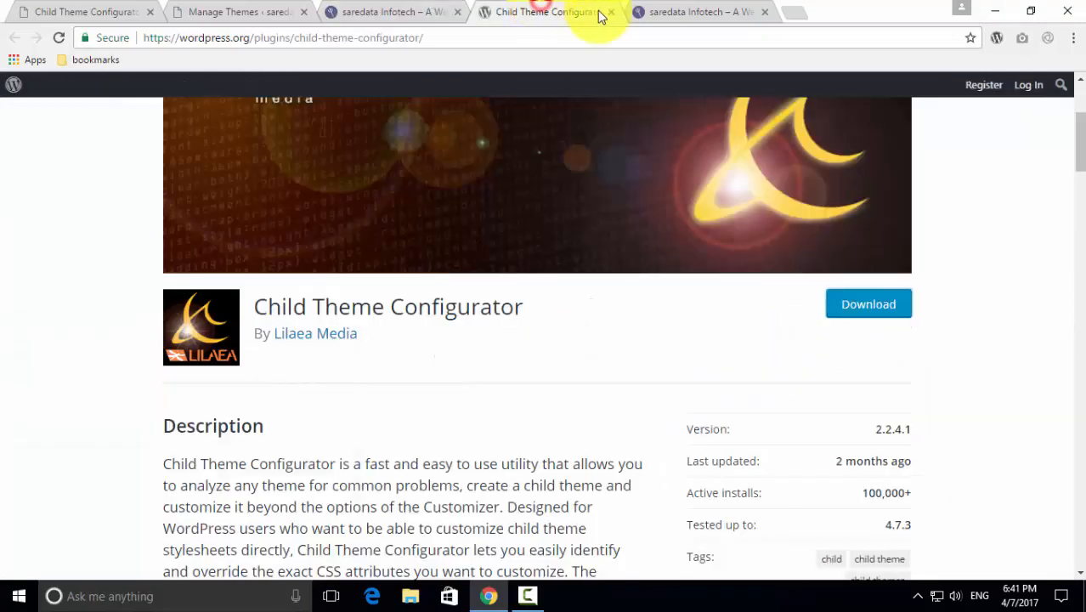
click(613, 12)
click(614, 12)
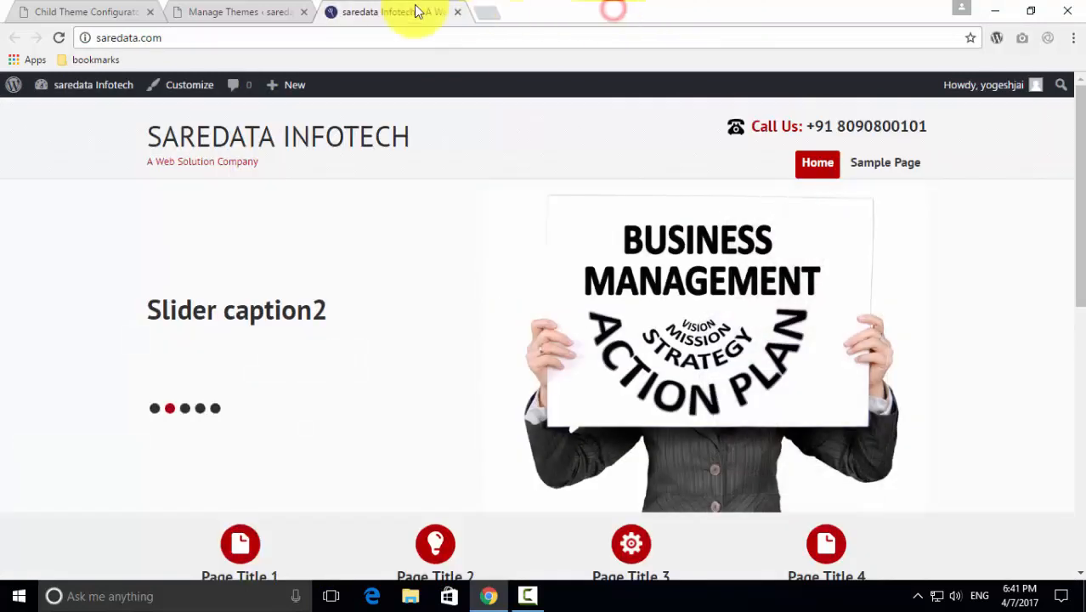
Open the Saradata theme in the theme editor and review functions.php, style.css and ctc-style.css.
click(255, 12)
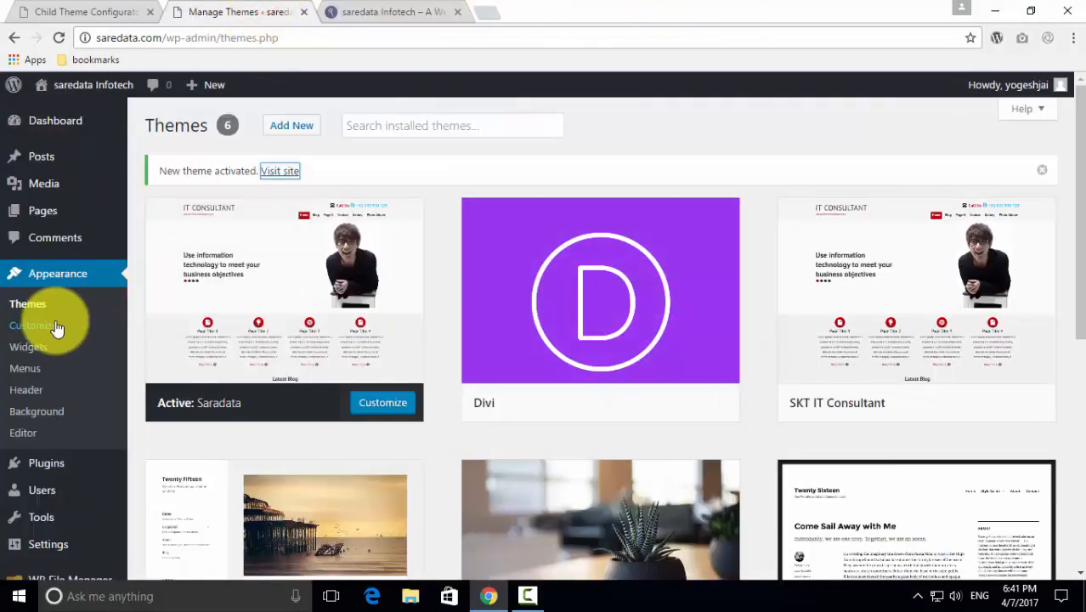
click(23, 435)
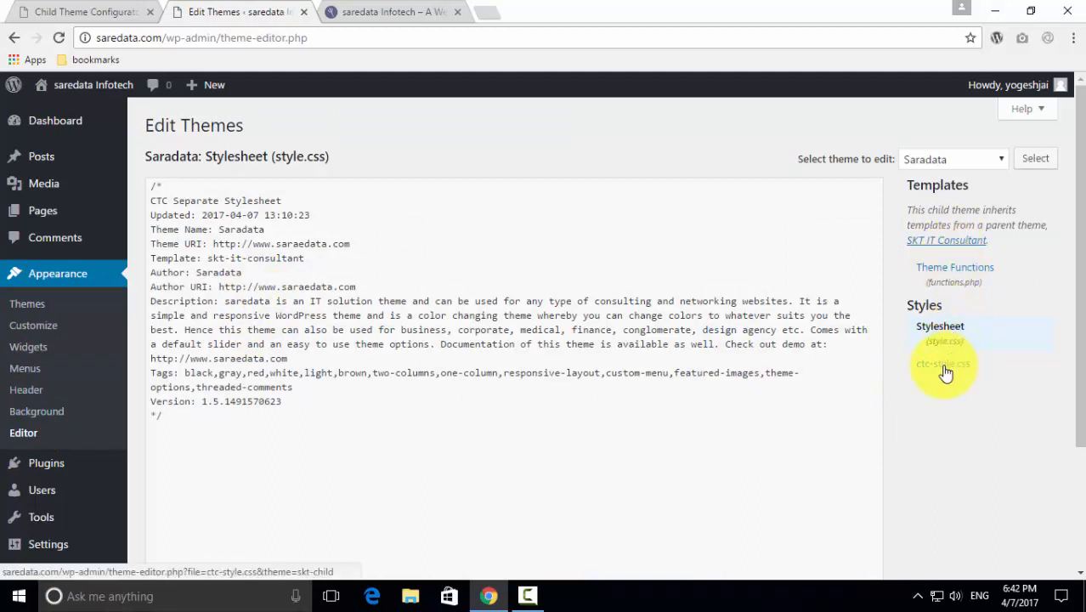
click(946, 272)
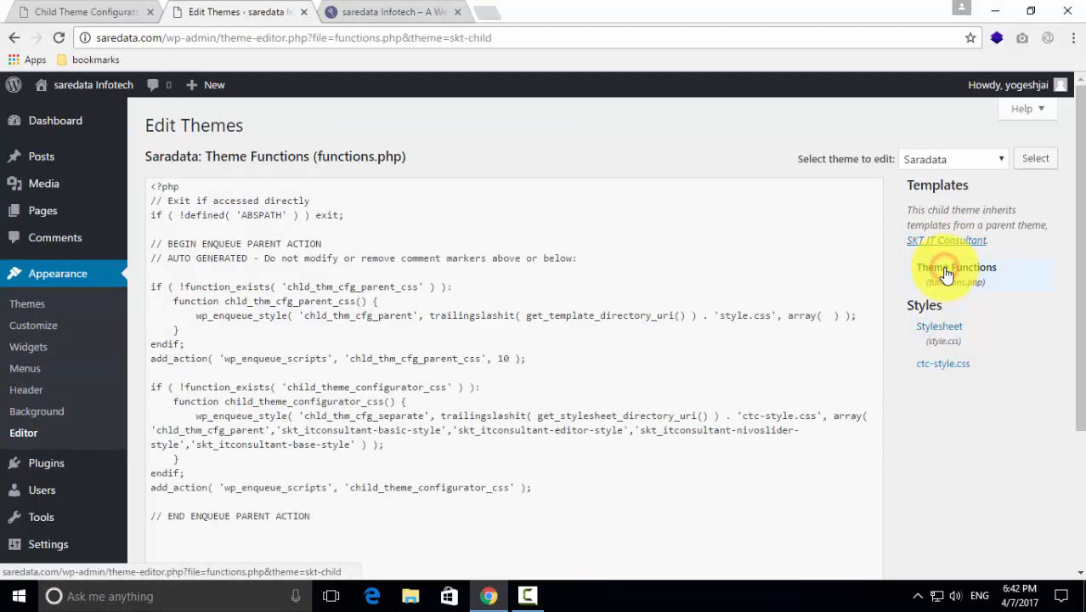
click(941, 331)
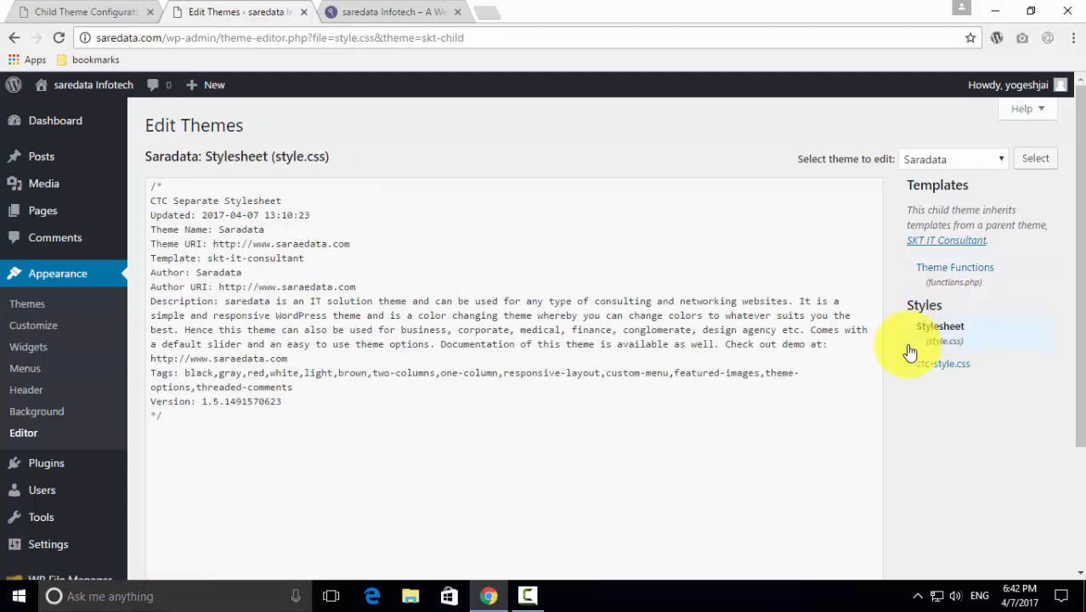
click(938, 370)
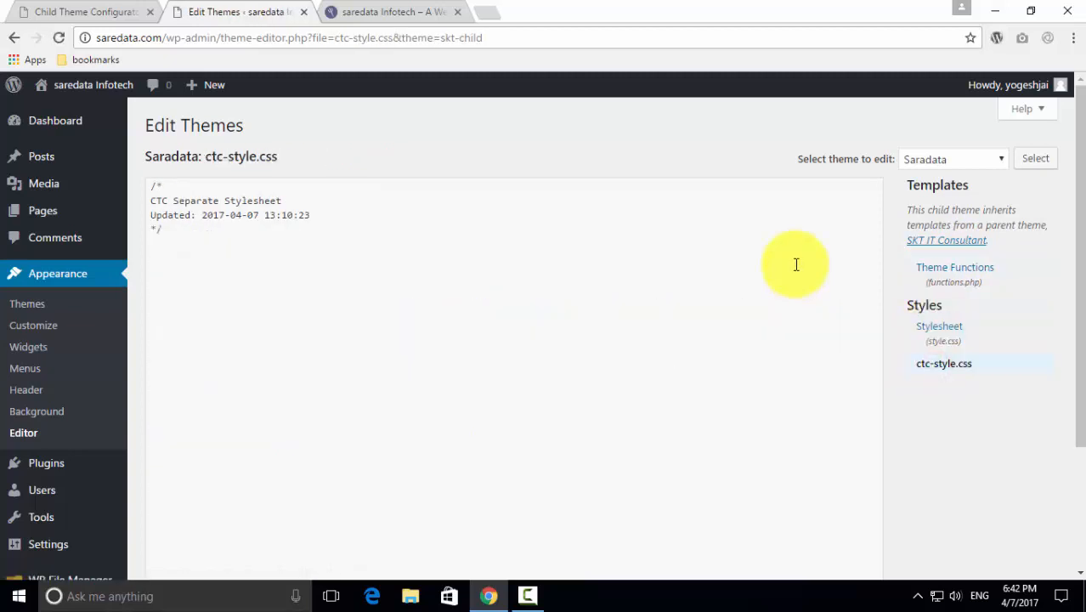
click(170, 248)
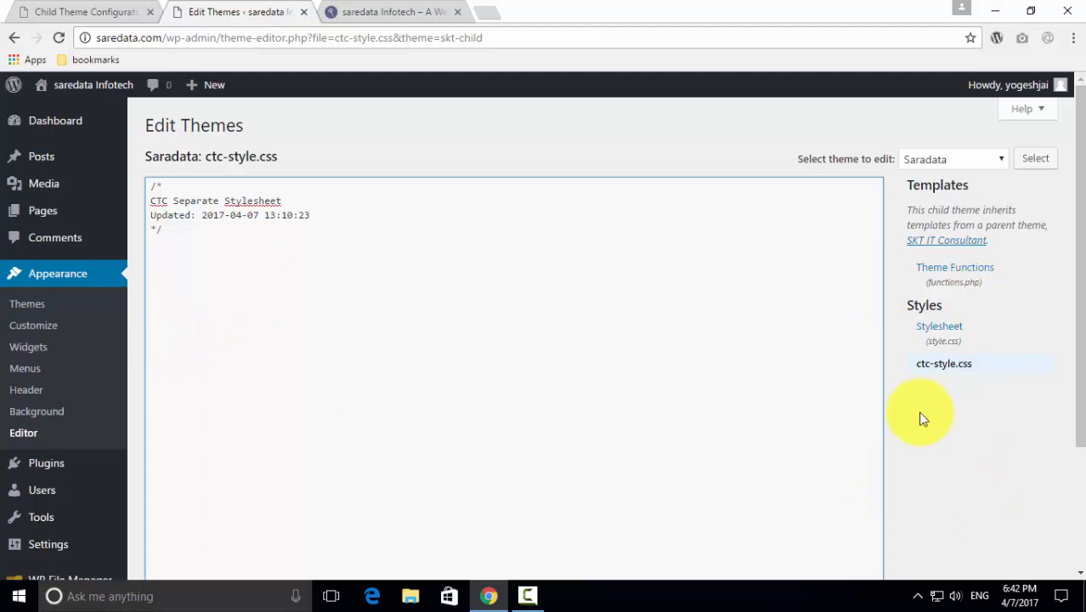
Return to the Child Theme Configurator and display the parent templates that can be copied to the child theme.
click(421, 11)
click(239, 10)
click(117, 10)
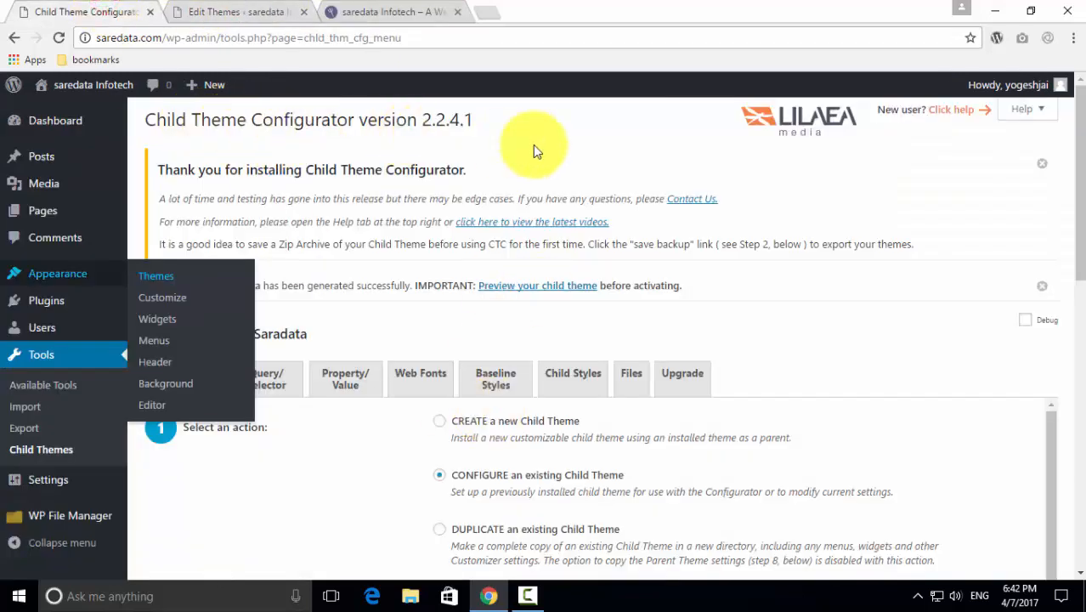
click(557, 149)
scroll(634, 464, down, 1)
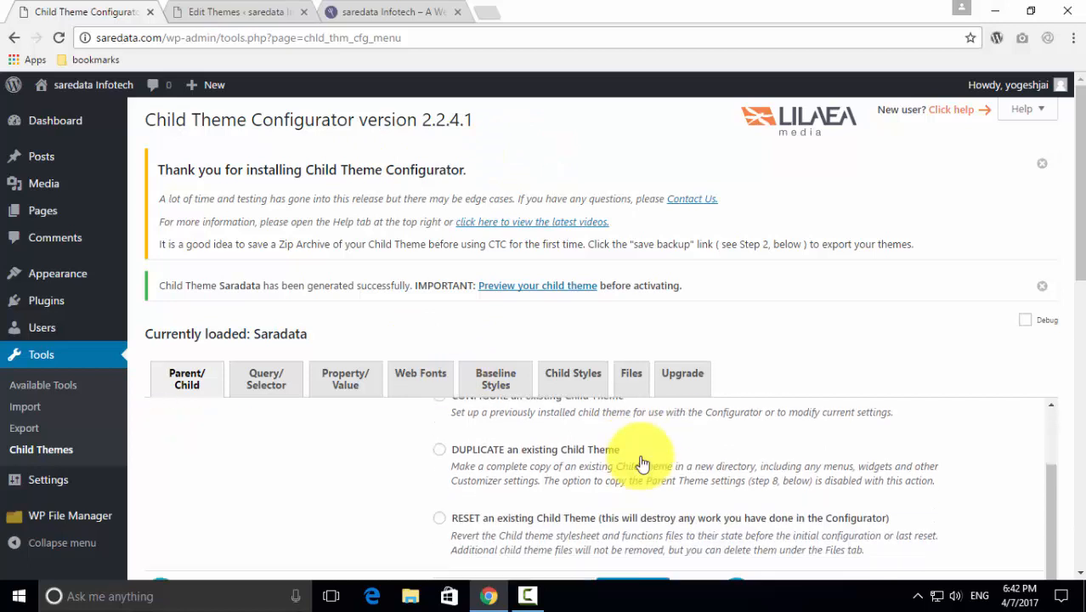
scroll(780, 344, down, 2)
click(638, 214)
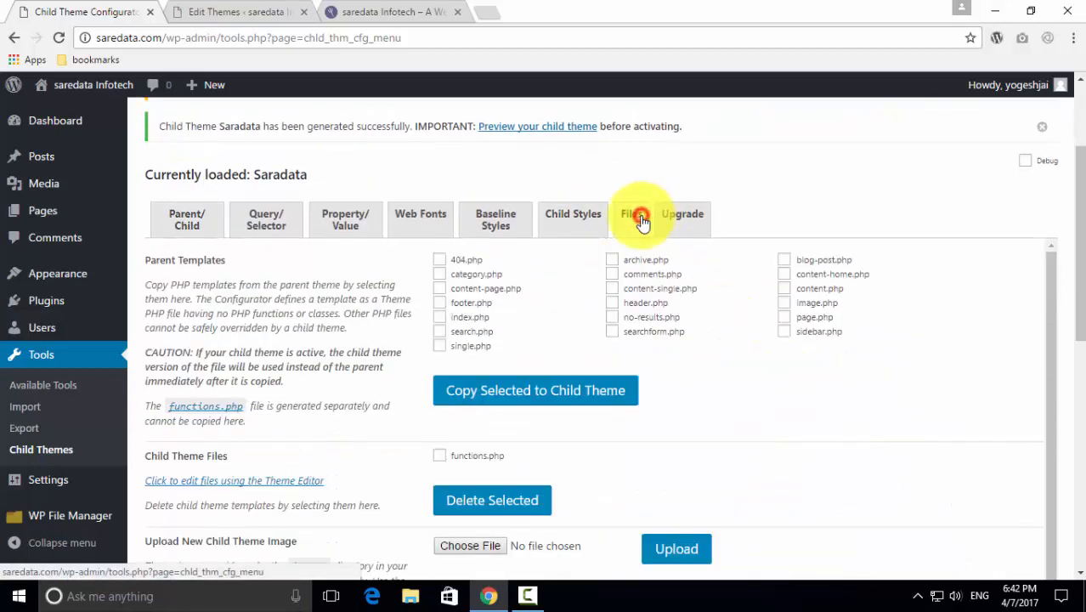
scroll(724, 443, up, 2)
scroll(724, 444, down, 2)
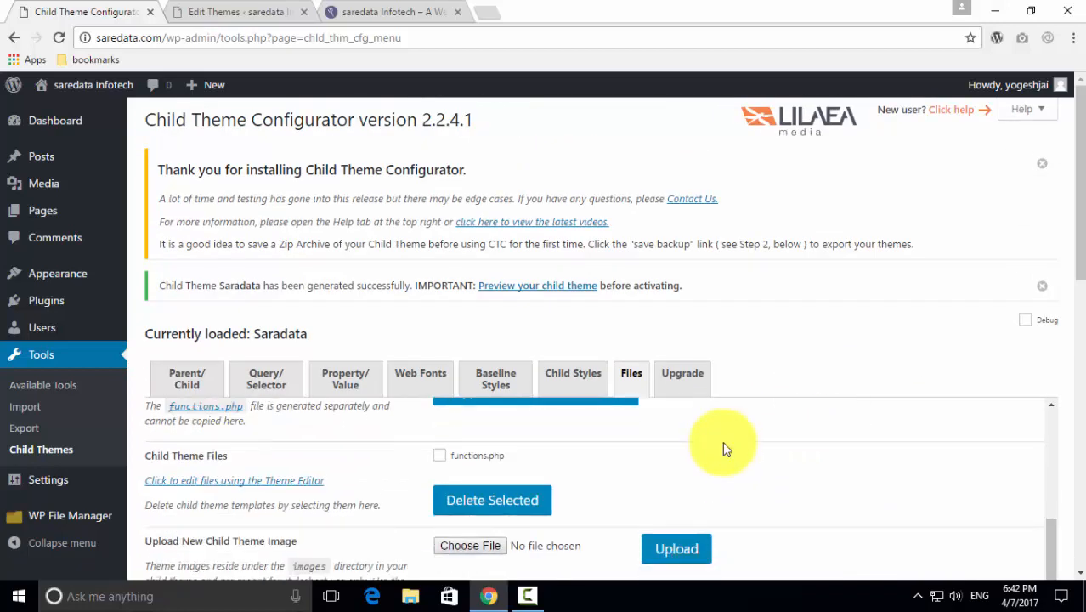
scroll(724, 443, up, 2)
drag(1081, 229, 1076, 328)
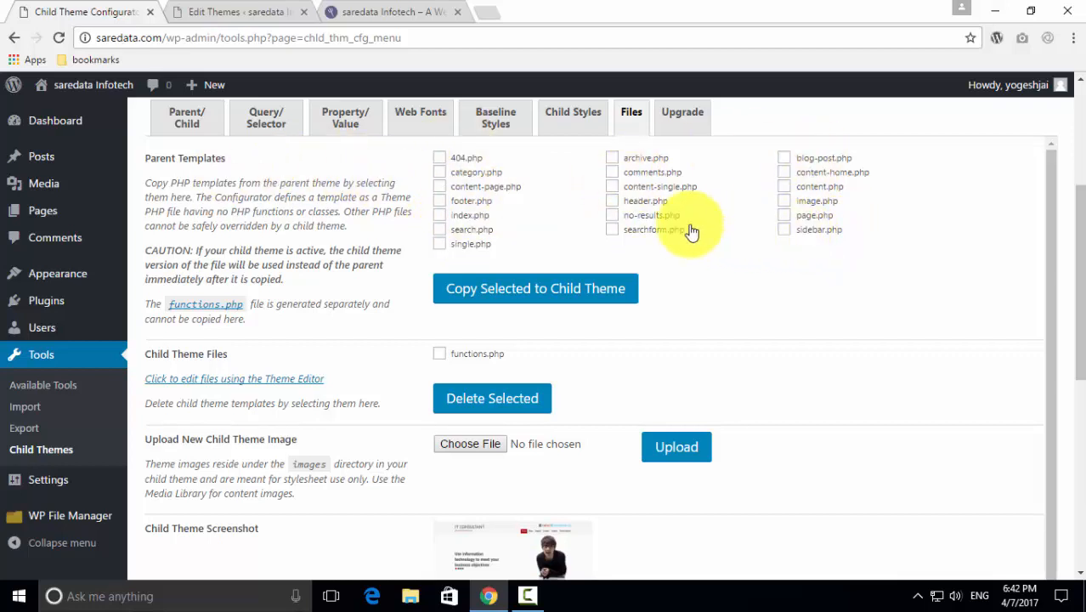
Copy the parent template footer.php to the child theme and check the list of child theme files.
click(440, 202)
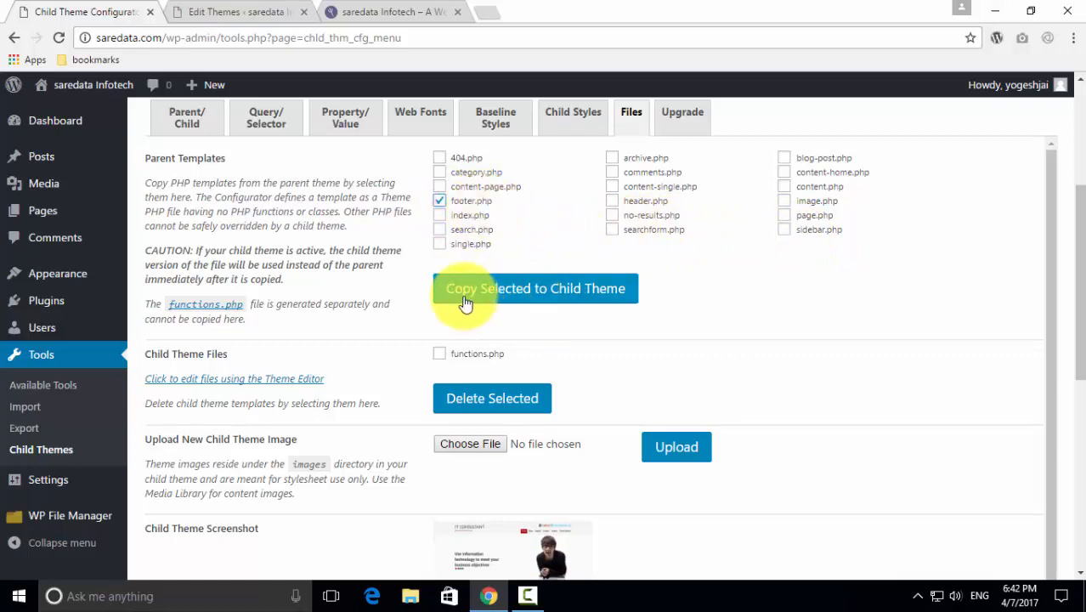
click(535, 291)
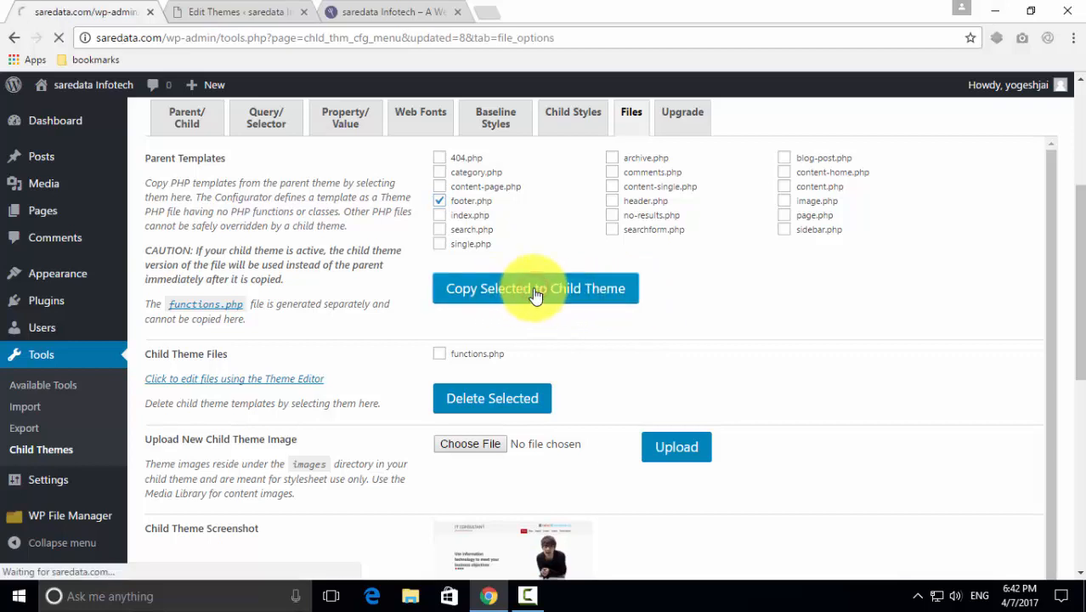
scroll(535, 295, down, 4)
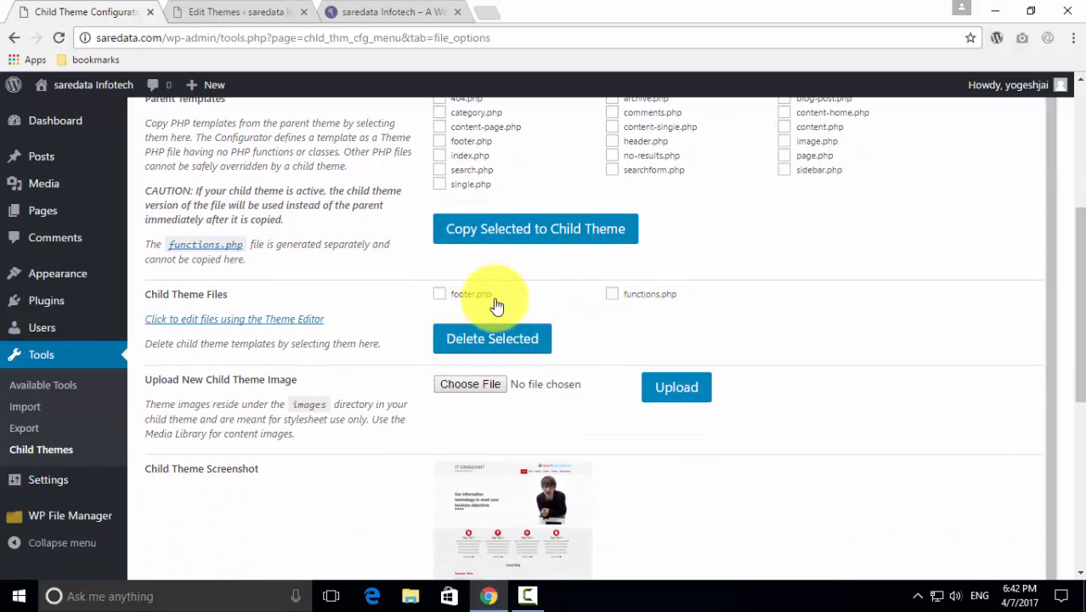
Reload the theme editor and open the child theme's footer.php at its copyright section.
click(211, 10)
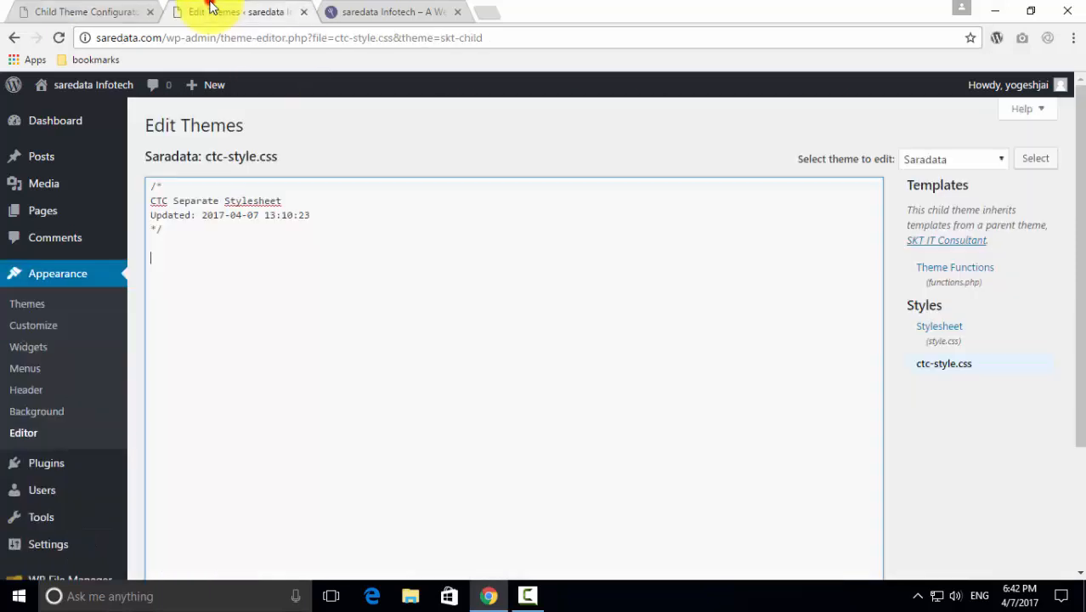
click(58, 38)
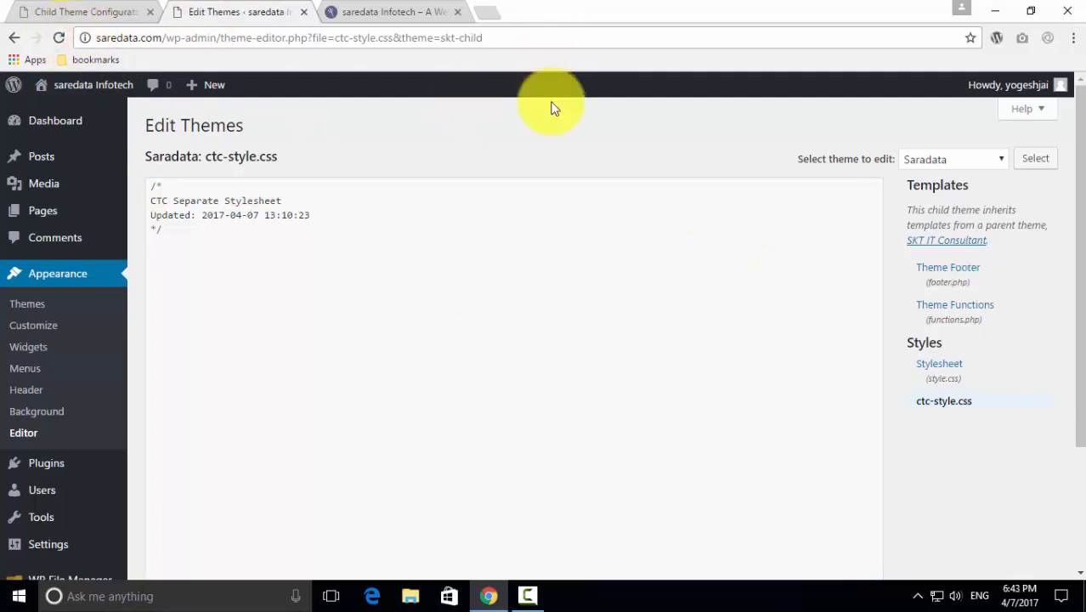
click(953, 270)
scroll(629, 354, down, 10)
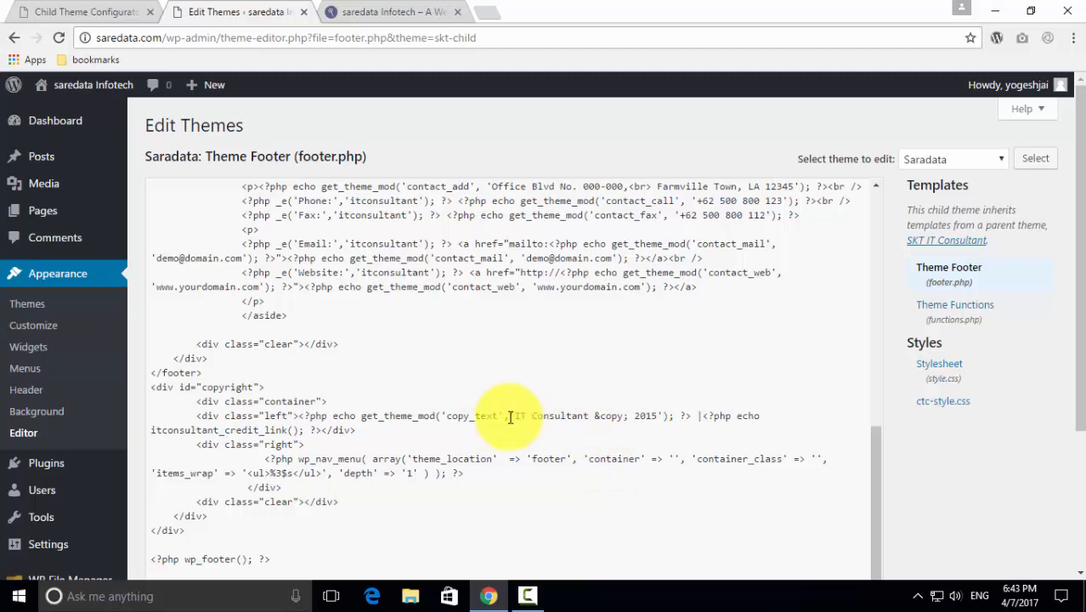
Replace "IT Consultant" with "sareData" in the copyright text of footer.php.
click(516, 416)
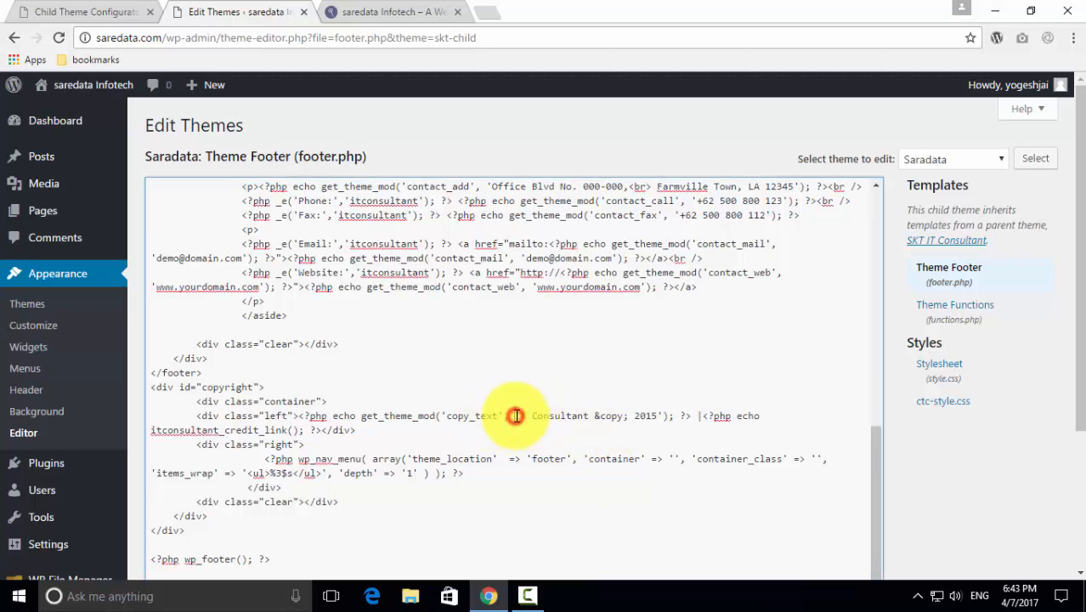
drag(524, 416, 603, 416)
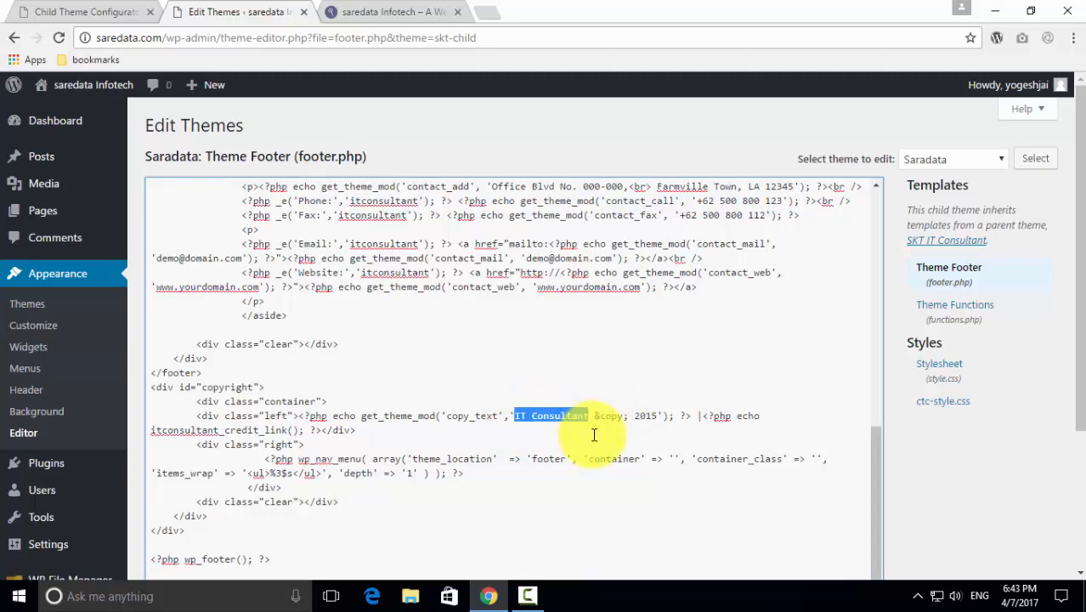
text(sareDa)
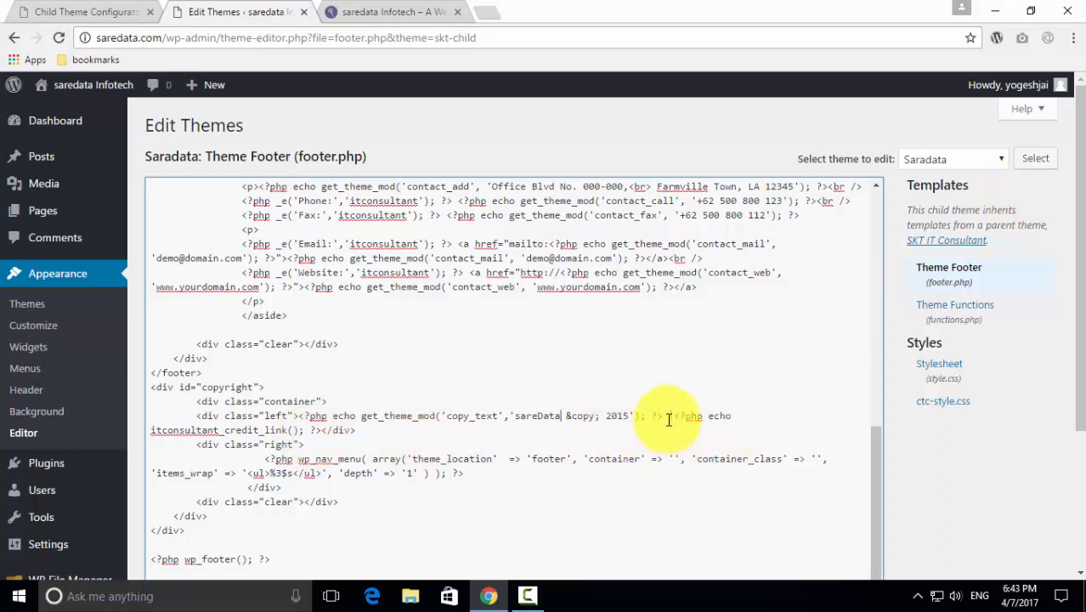
Delete the PHP echo of itconsultant_credit_link() from the copyright line and save footer.php.
drag(674, 416, 323, 431)
key(BackSpace)
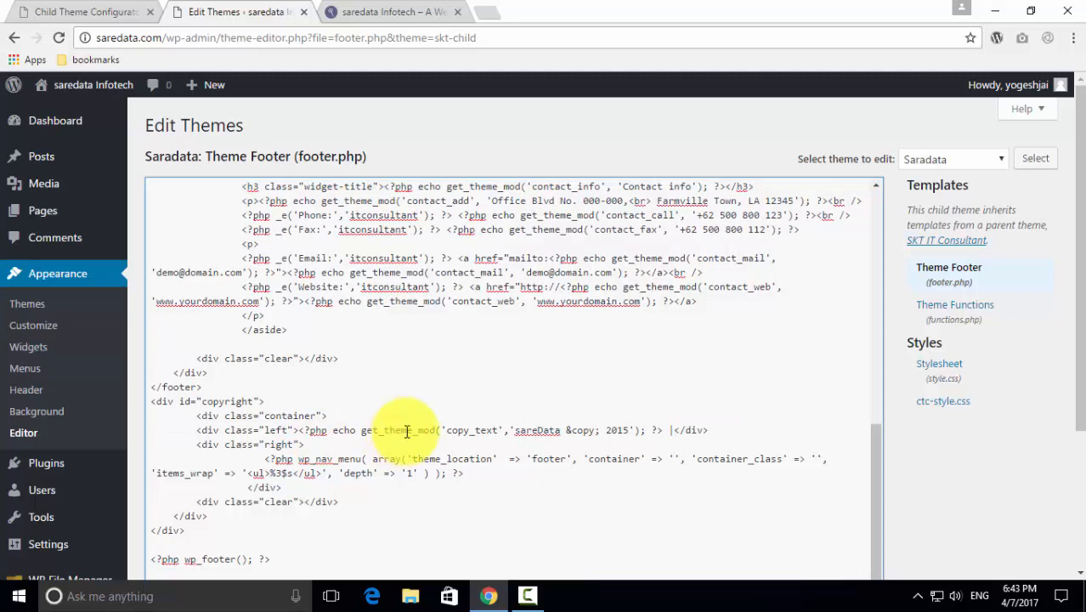
scroll(807, 280, down, 5)
click(180, 483)
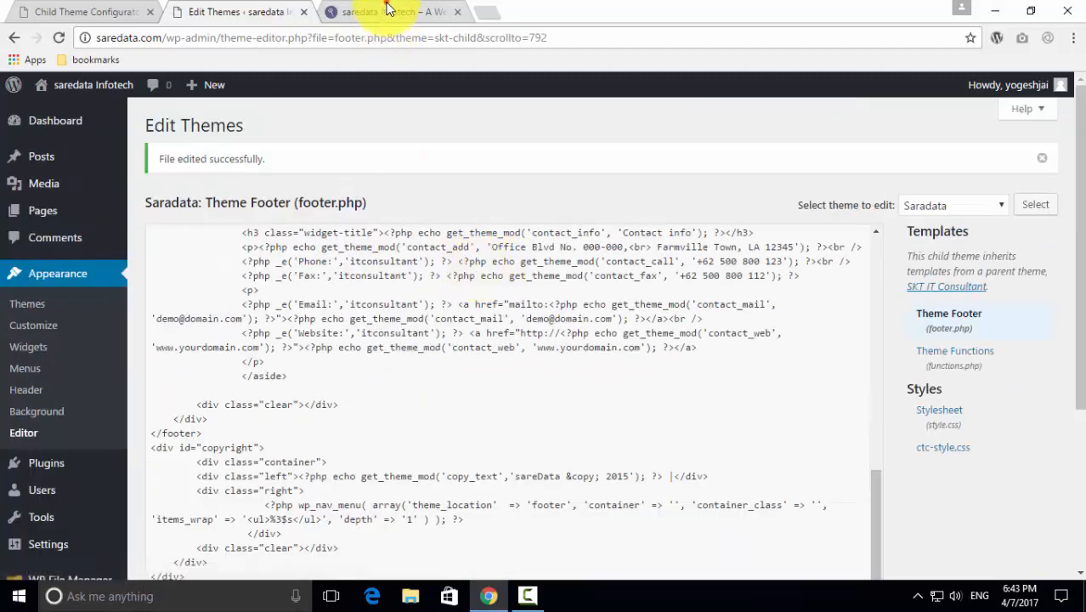
Reload the live saredata.com homepage and examine the copyright line in its footer.
click(387, 8)
click(59, 37)
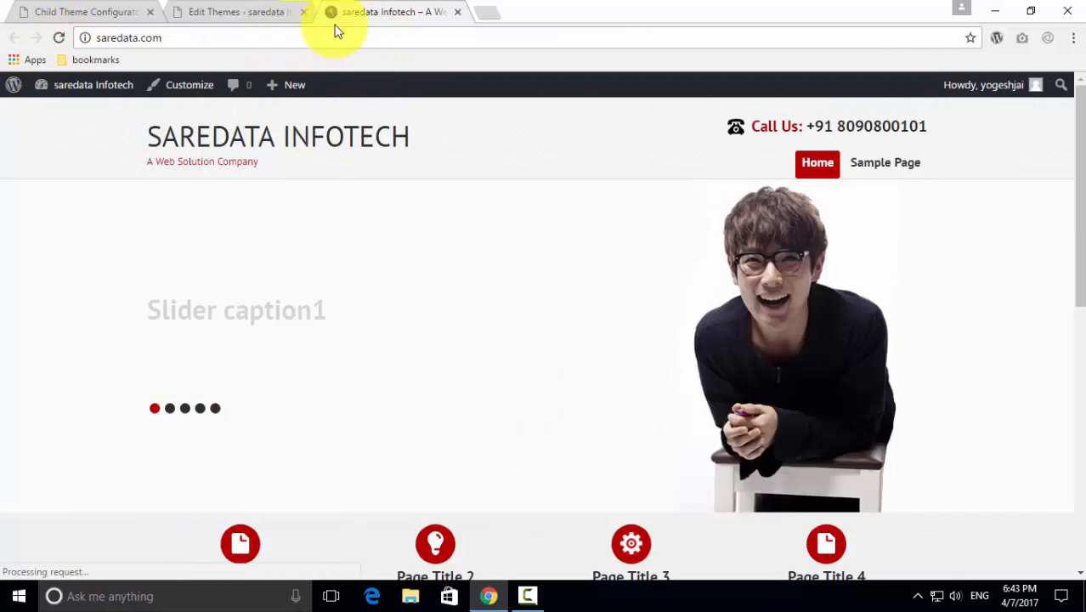
scroll(409, 443, down, 10)
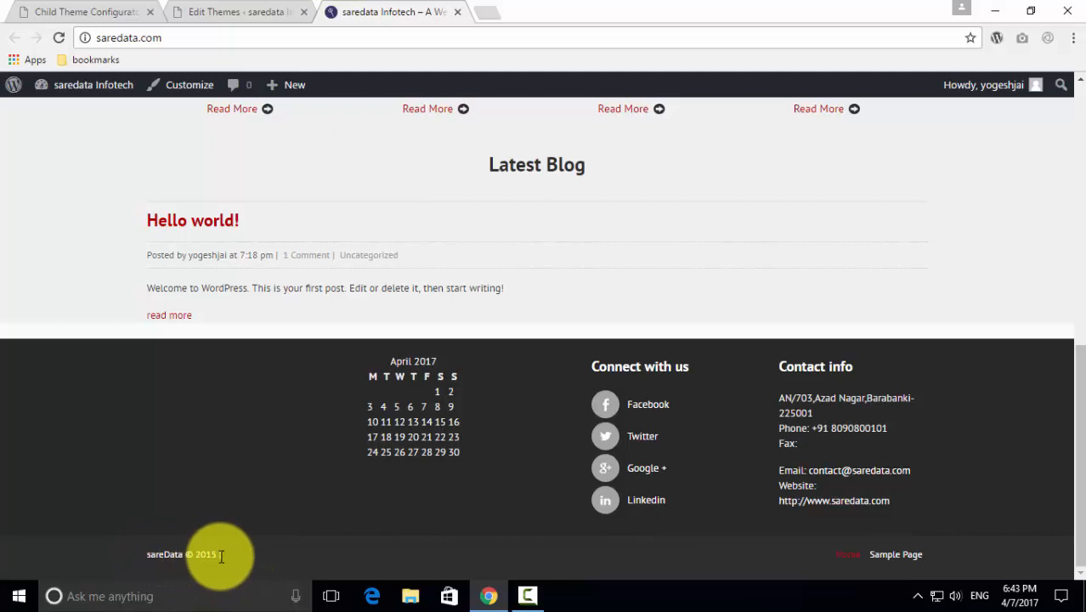
drag(236, 558, 218, 555)
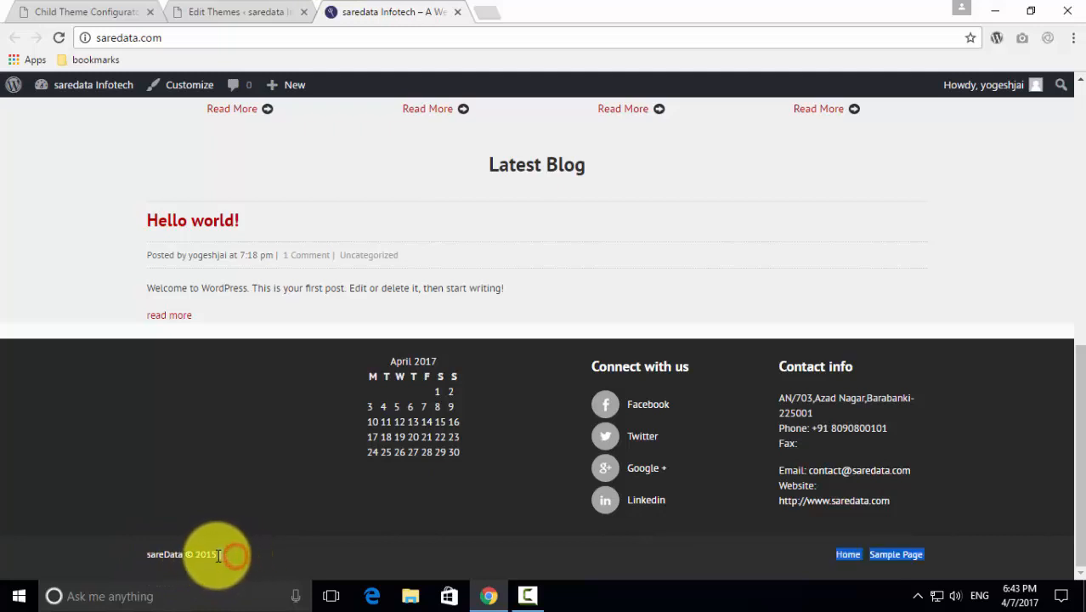
click(219, 555)
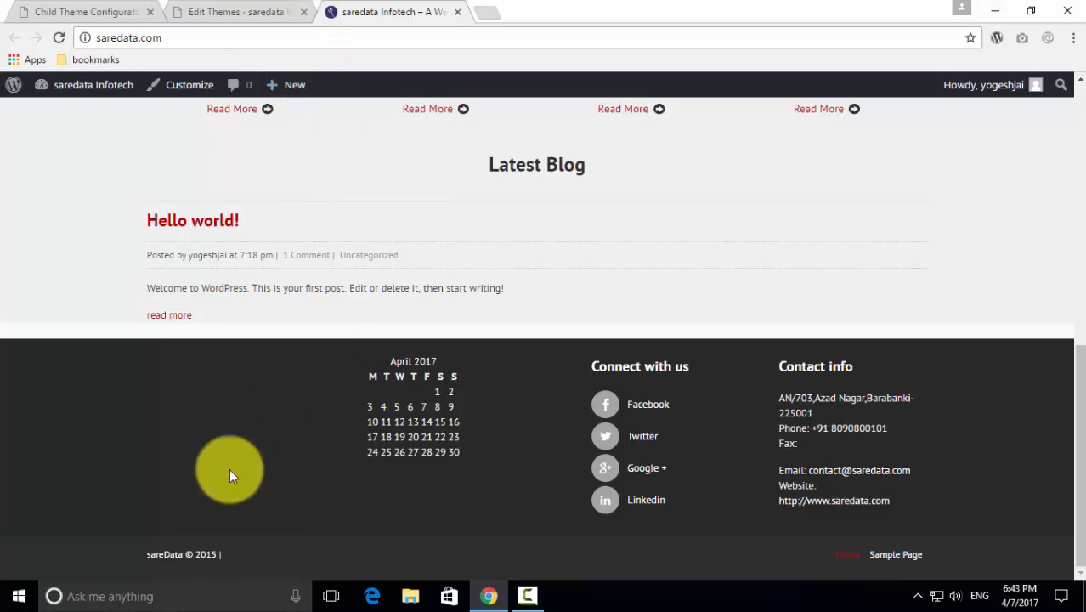
drag(231, 556, 356, 555)
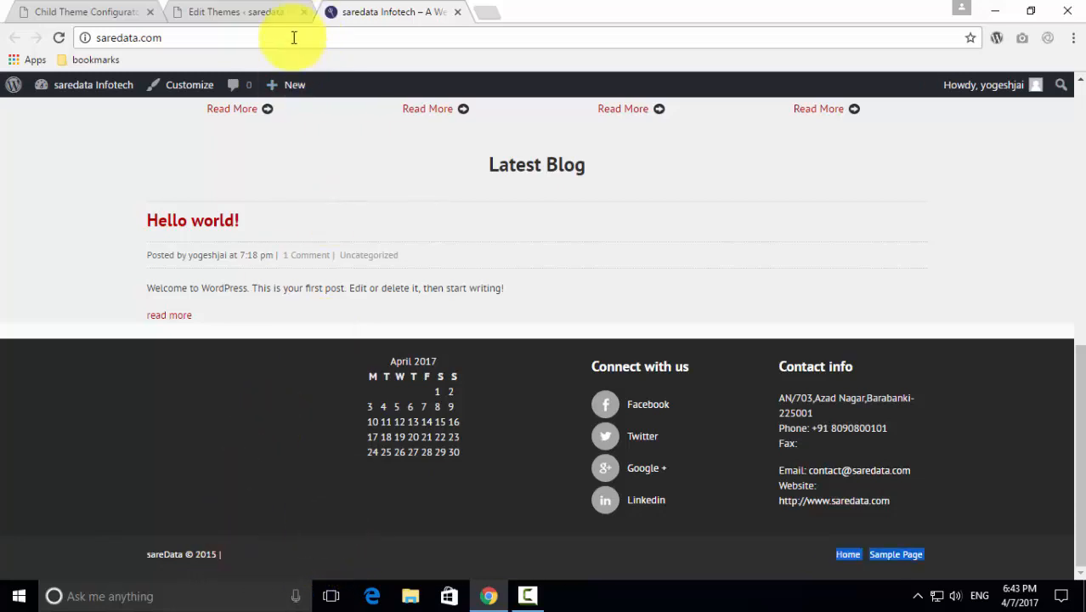
Add "Design with Love" after the separator in footer.php's copyright line, save the file and check the footer on the live site.
click(253, 11)
scroll(694, 387, down, 4)
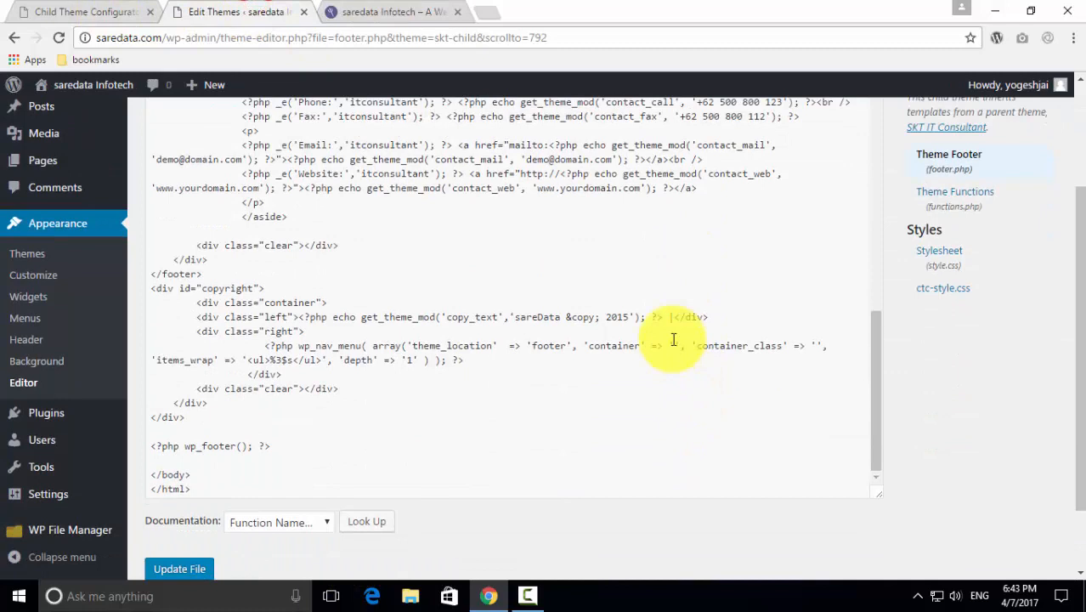
click(673, 317)
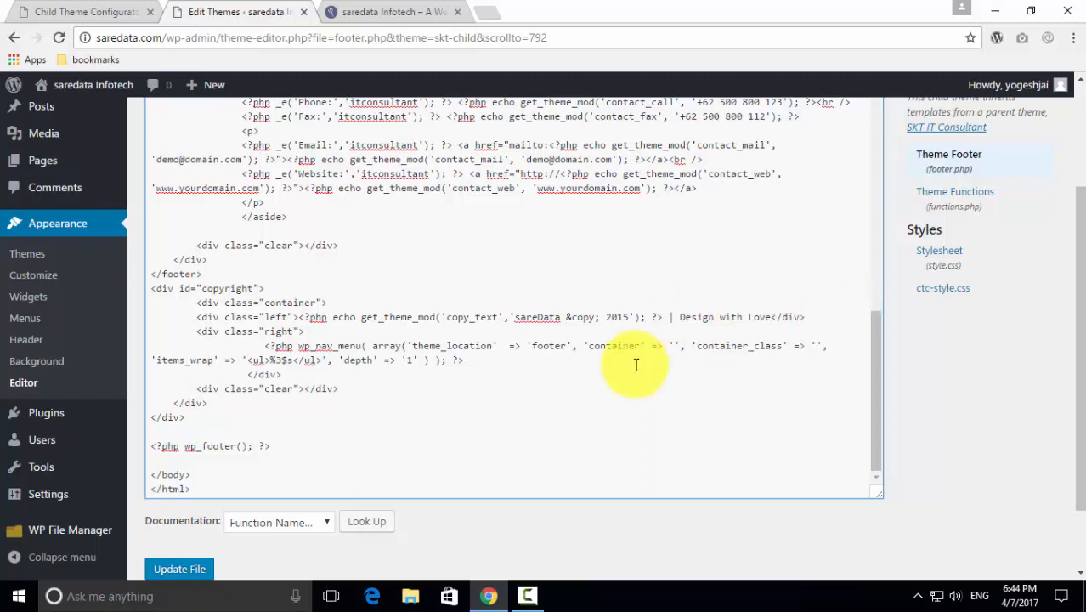
drag(772, 317, 806, 317)
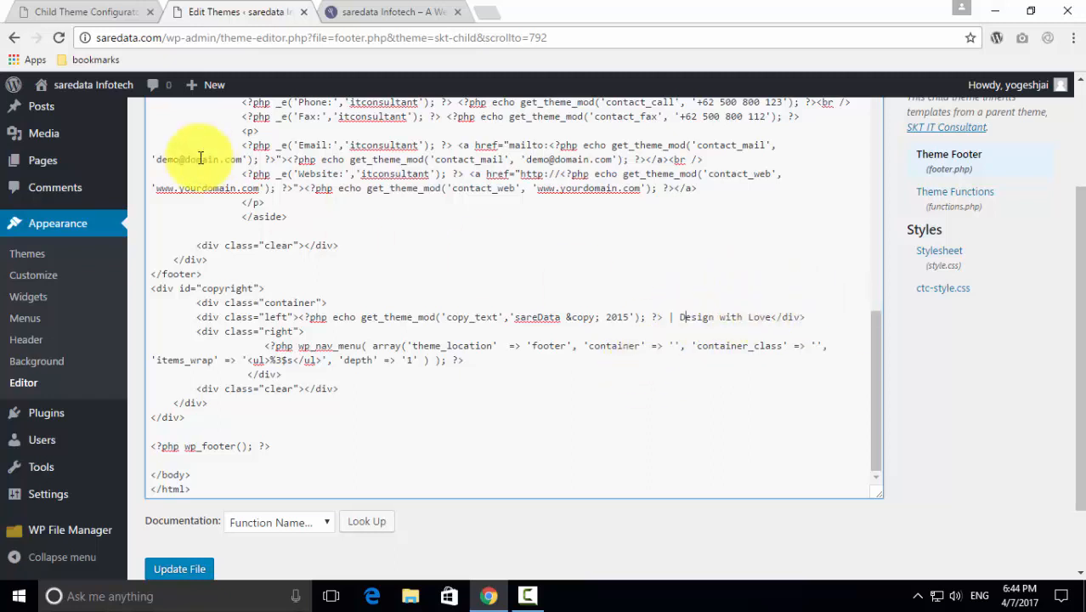
click(170, 568)
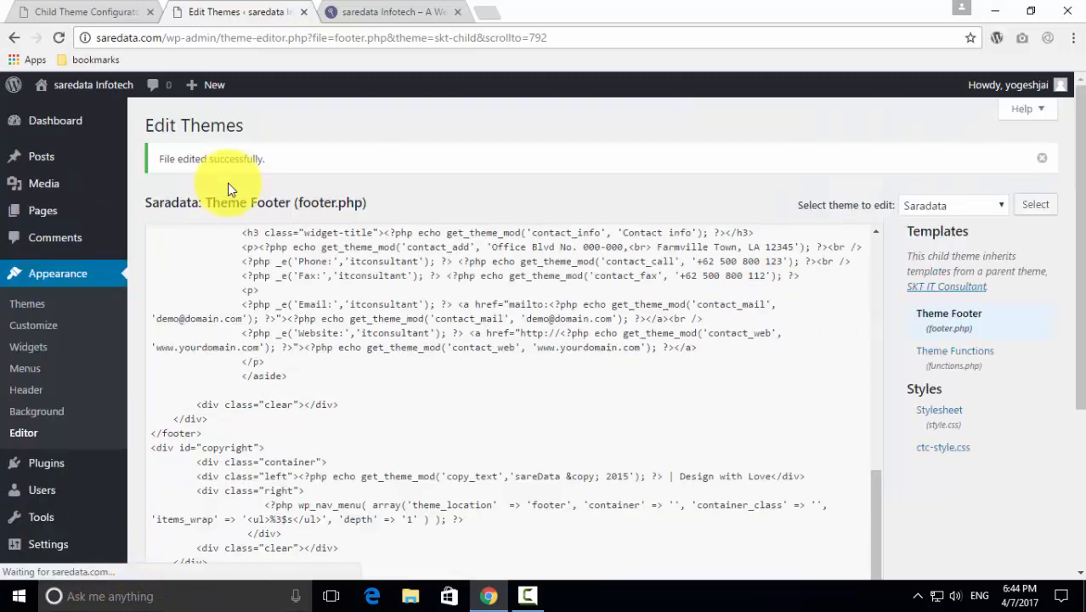
click(361, 12)
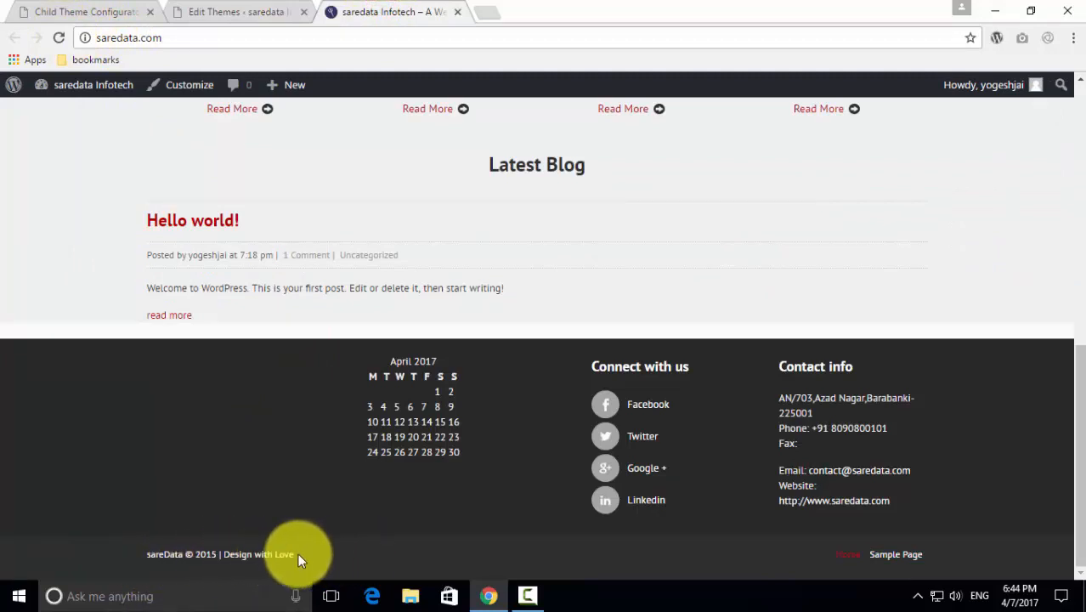
scroll(298, 553, up, 10)
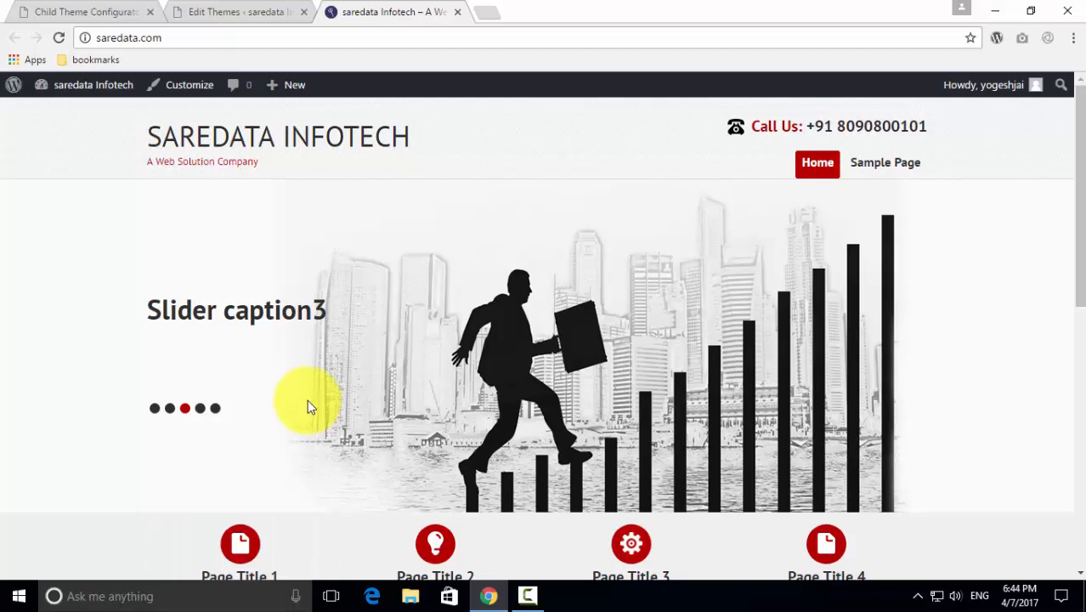
Review the installed themes, the child theme's file list in the Child Theme Configurator and the live homepage.
click(255, 11)
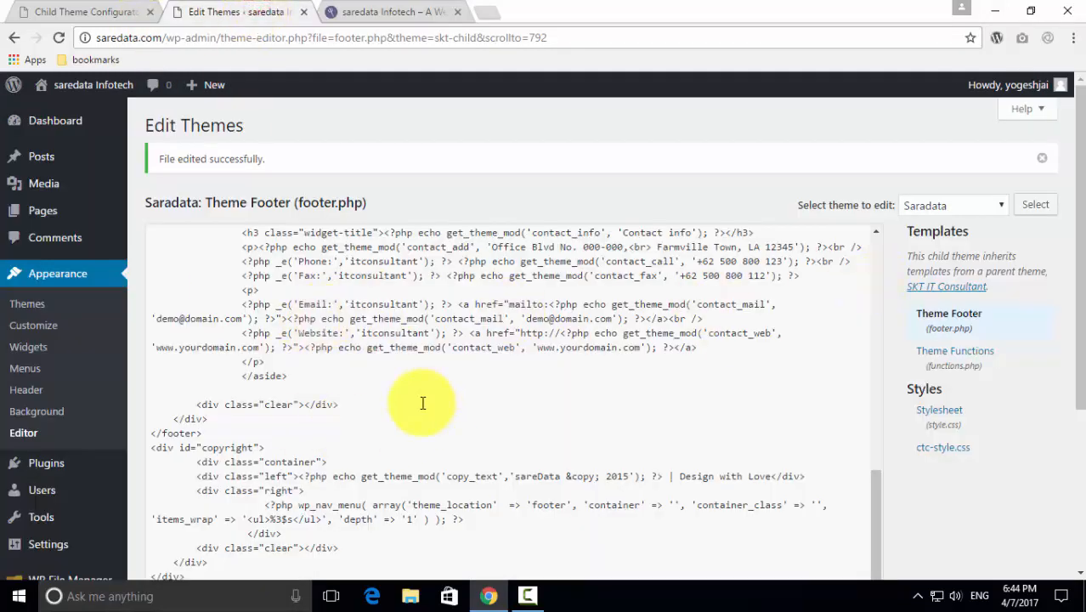
click(21, 303)
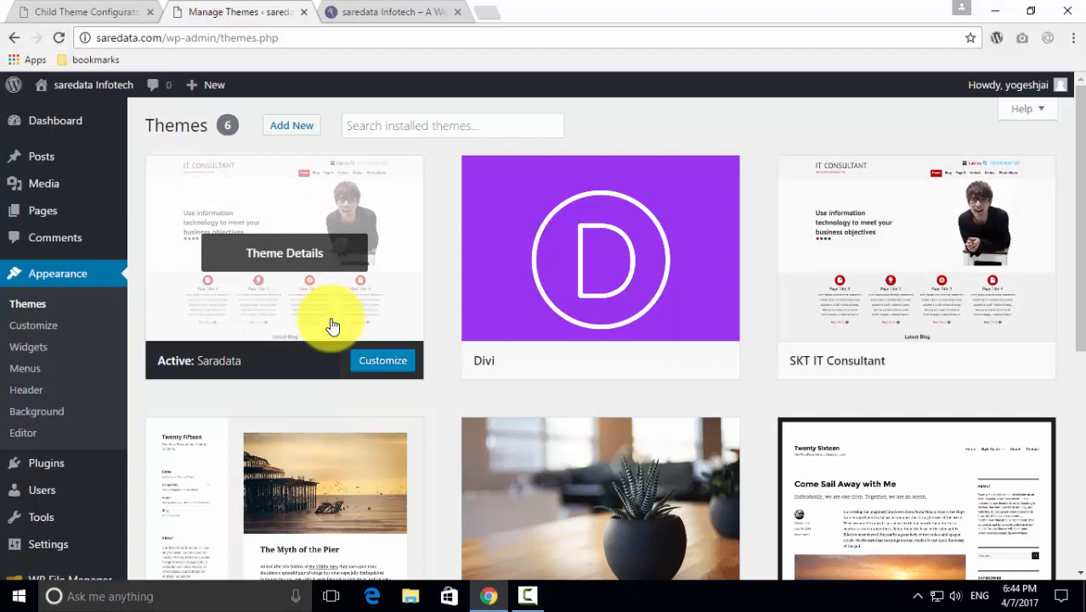
click(97, 11)
scroll(951, 263, up, 3)
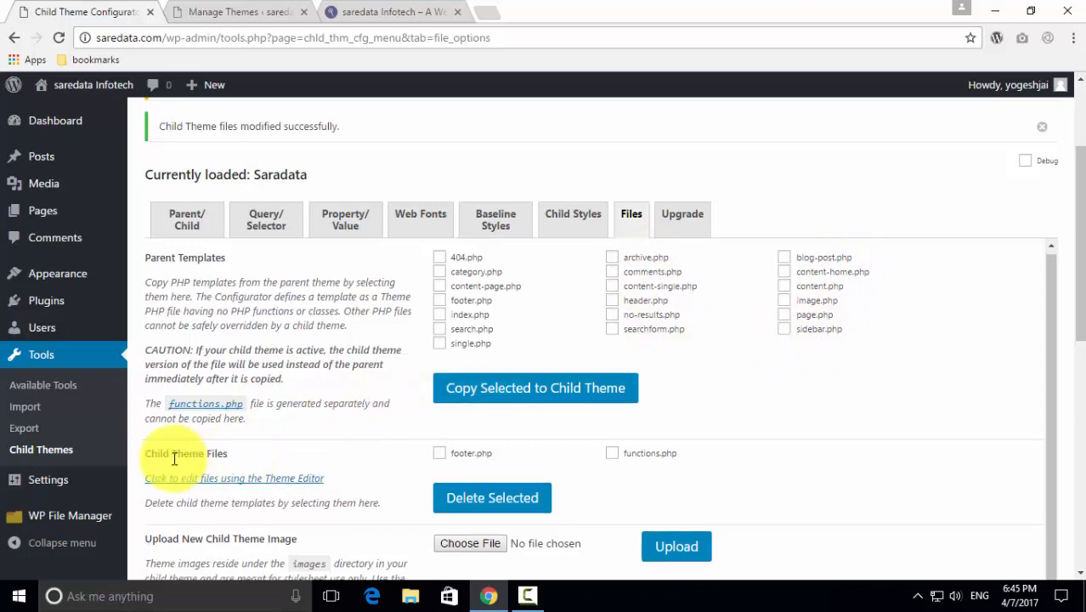
click(242, 10)
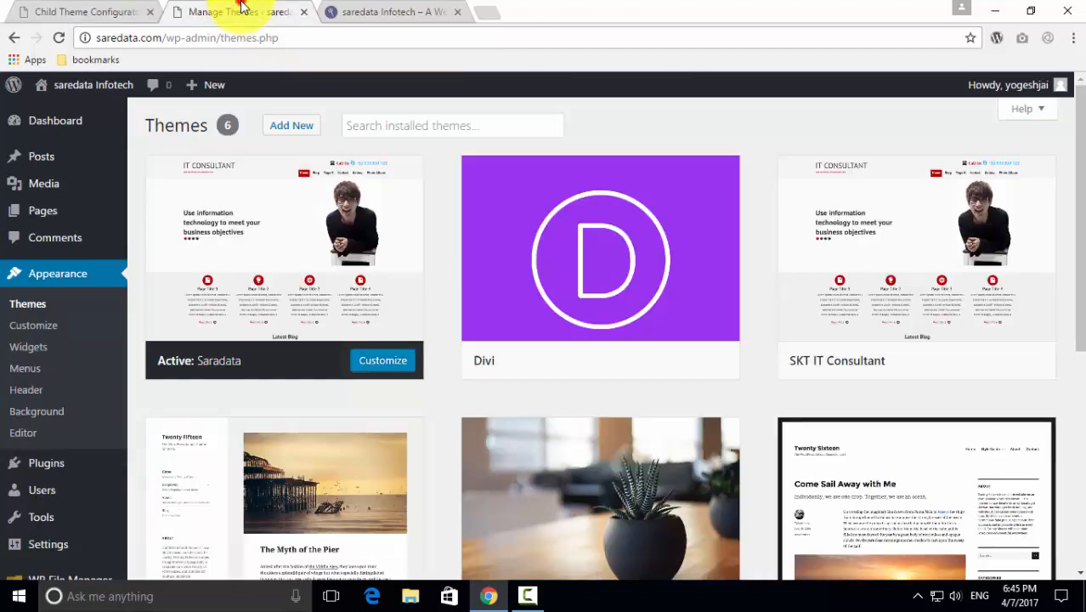
click(359, 8)
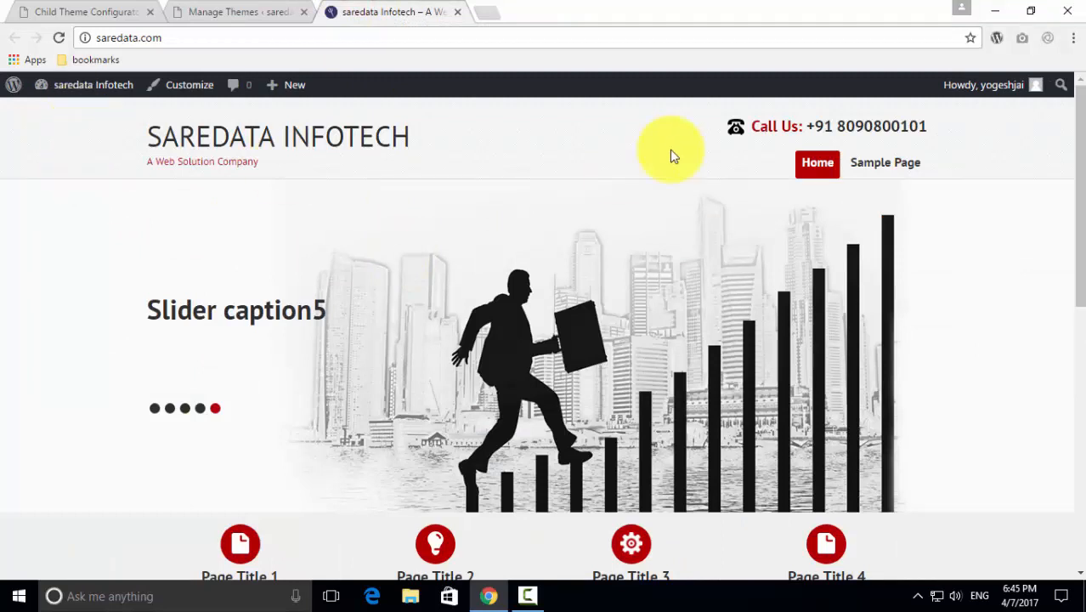
scroll(916, 486, down, 5)
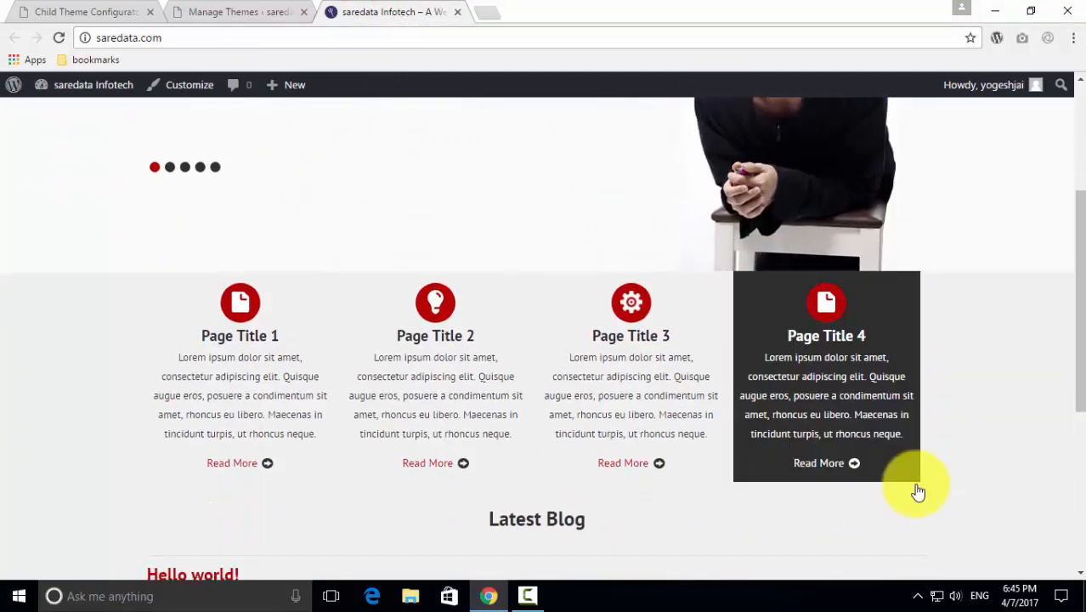
scroll(916, 486, up, 10)
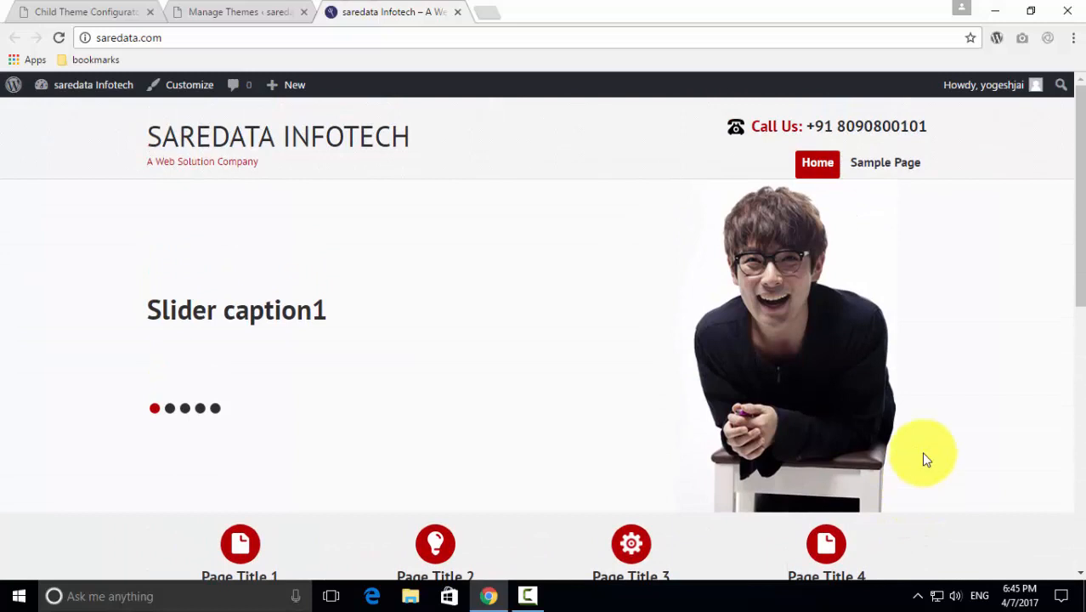